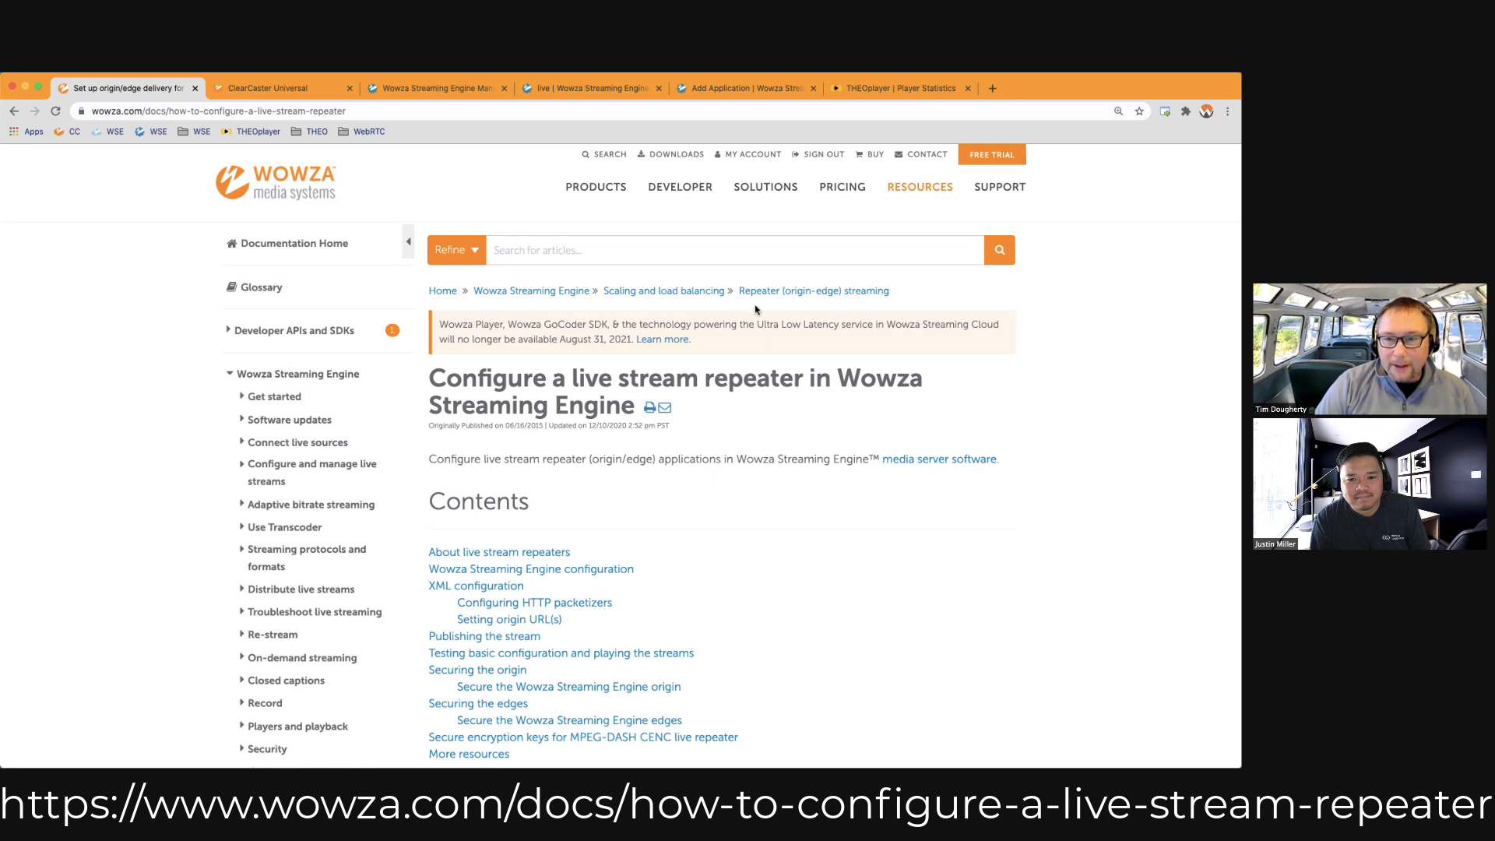
# Read through the Wowza article on configuring a live stream repeater, covering the origin and edge application setup instructions.
pyautogui.click(523, 256)
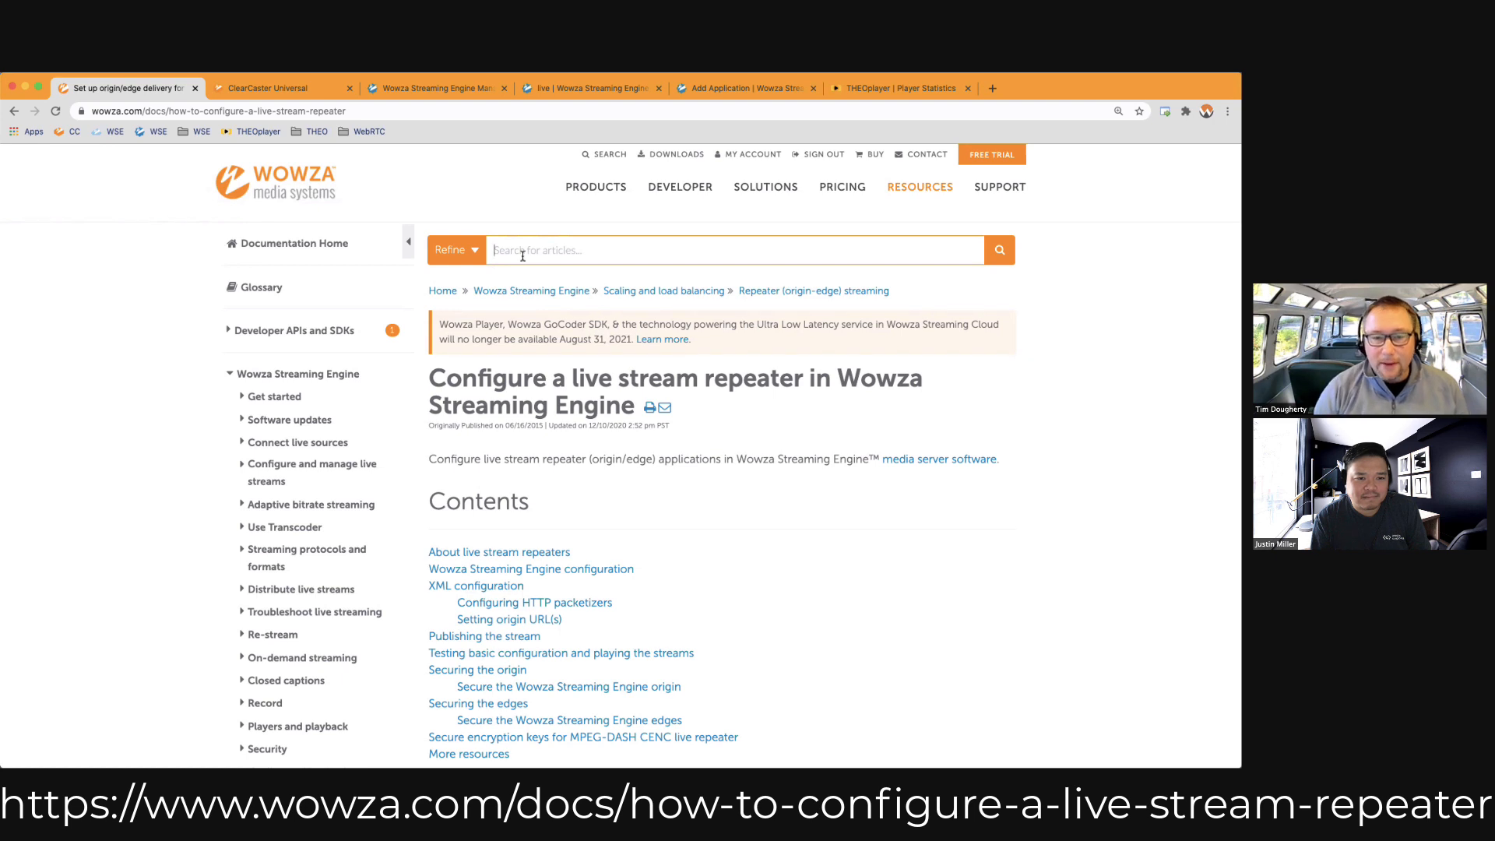
pyautogui.click(717, 441)
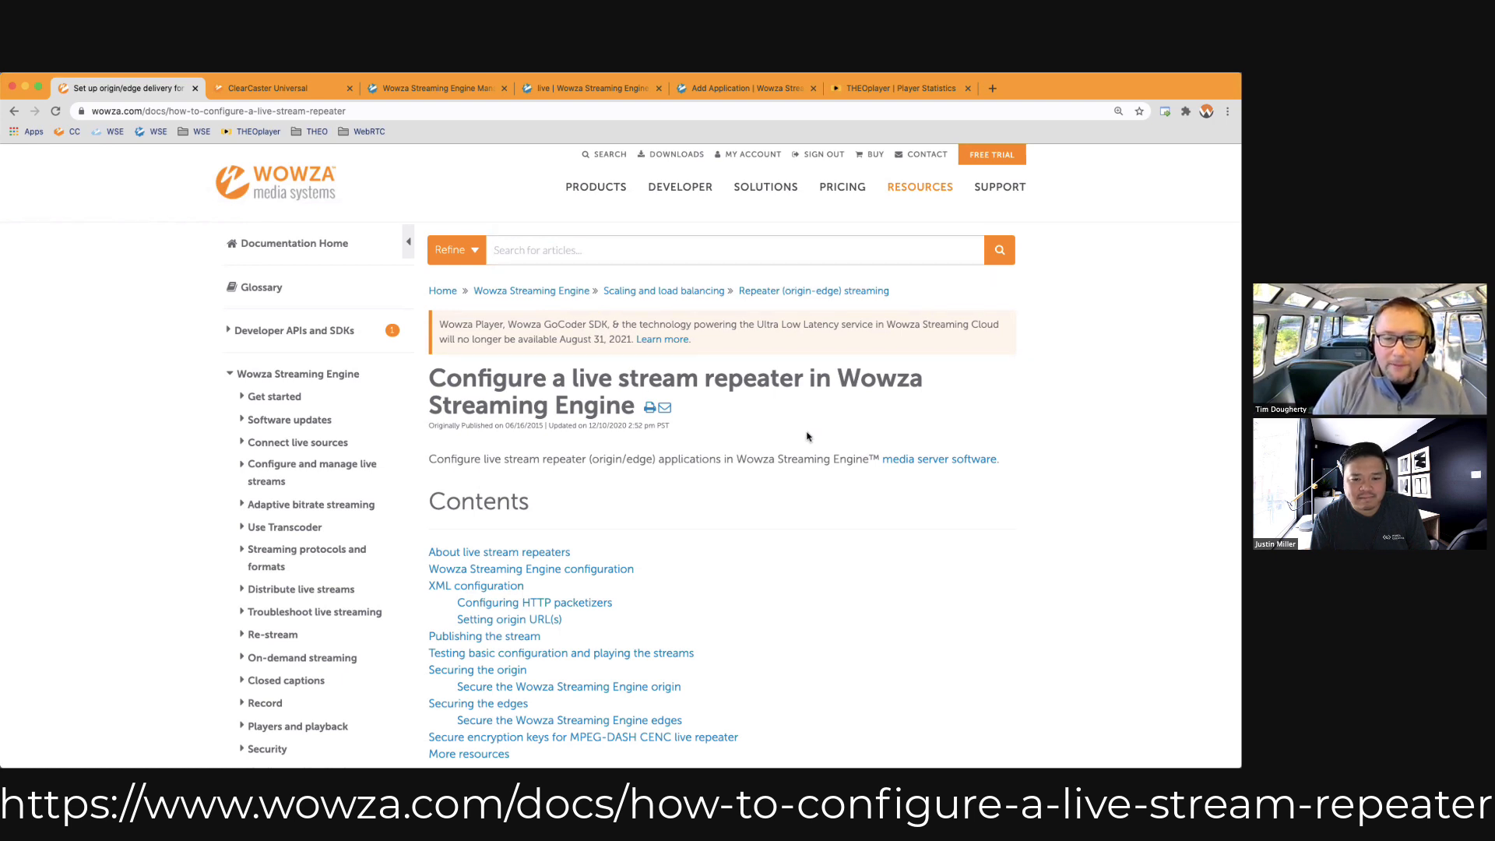
pyautogui.scroll(-2, 807, 437)
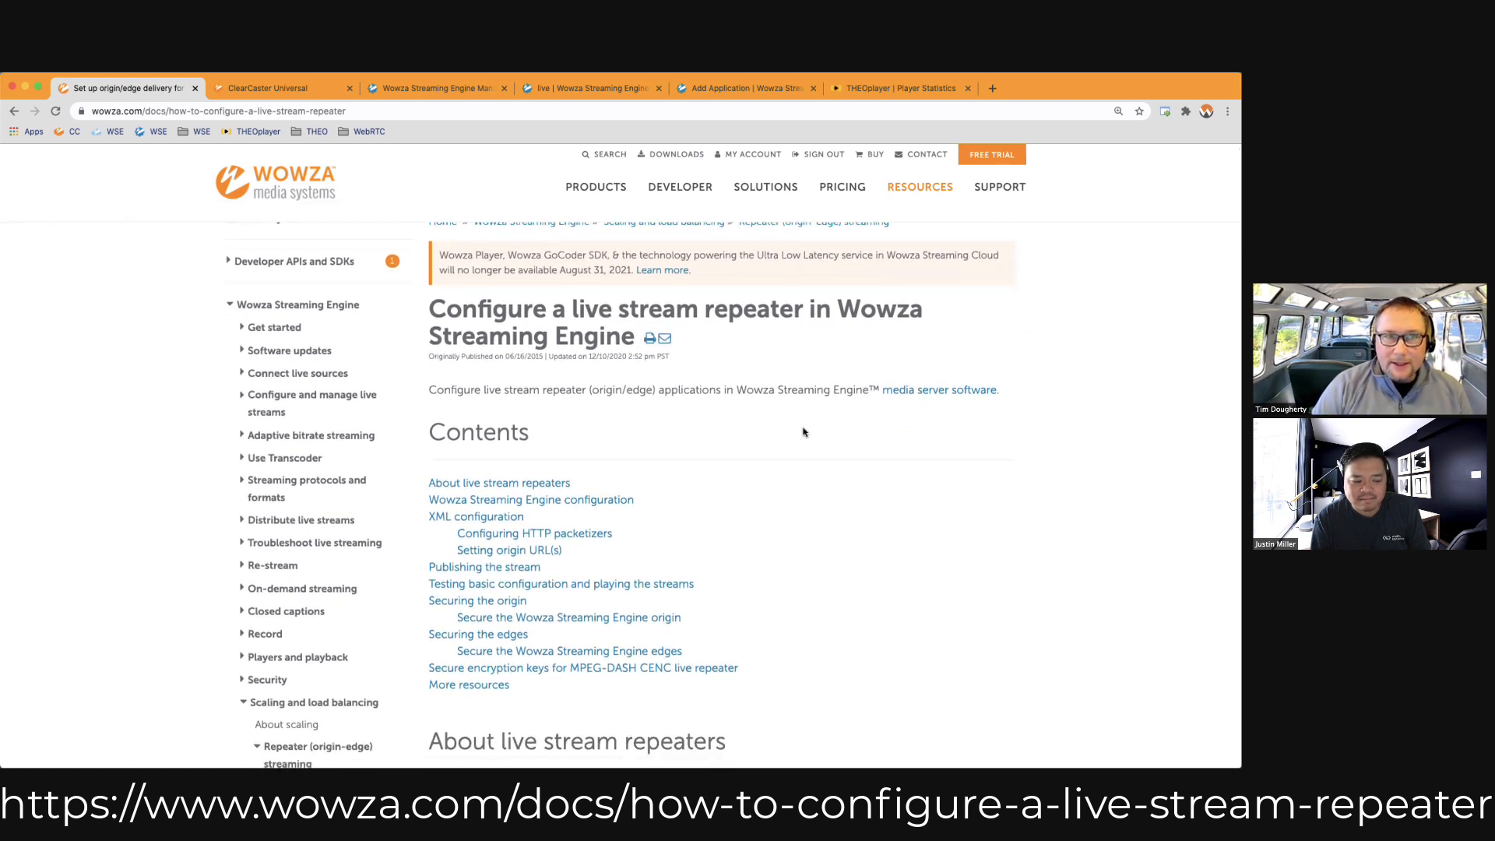
pyautogui.scroll(-3, 805, 430)
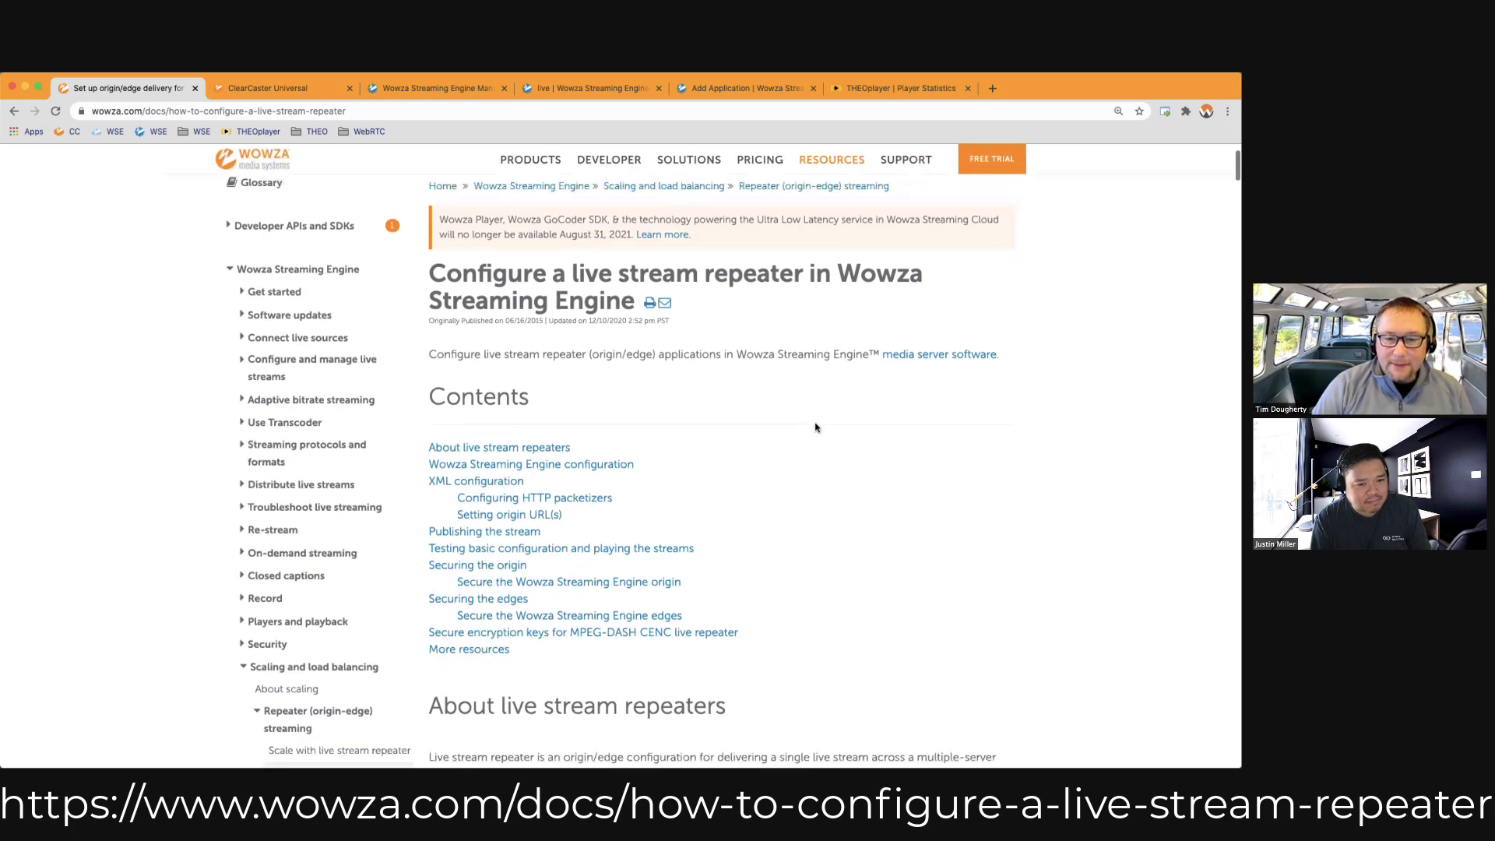
pyautogui.scroll(-12, 817, 425)
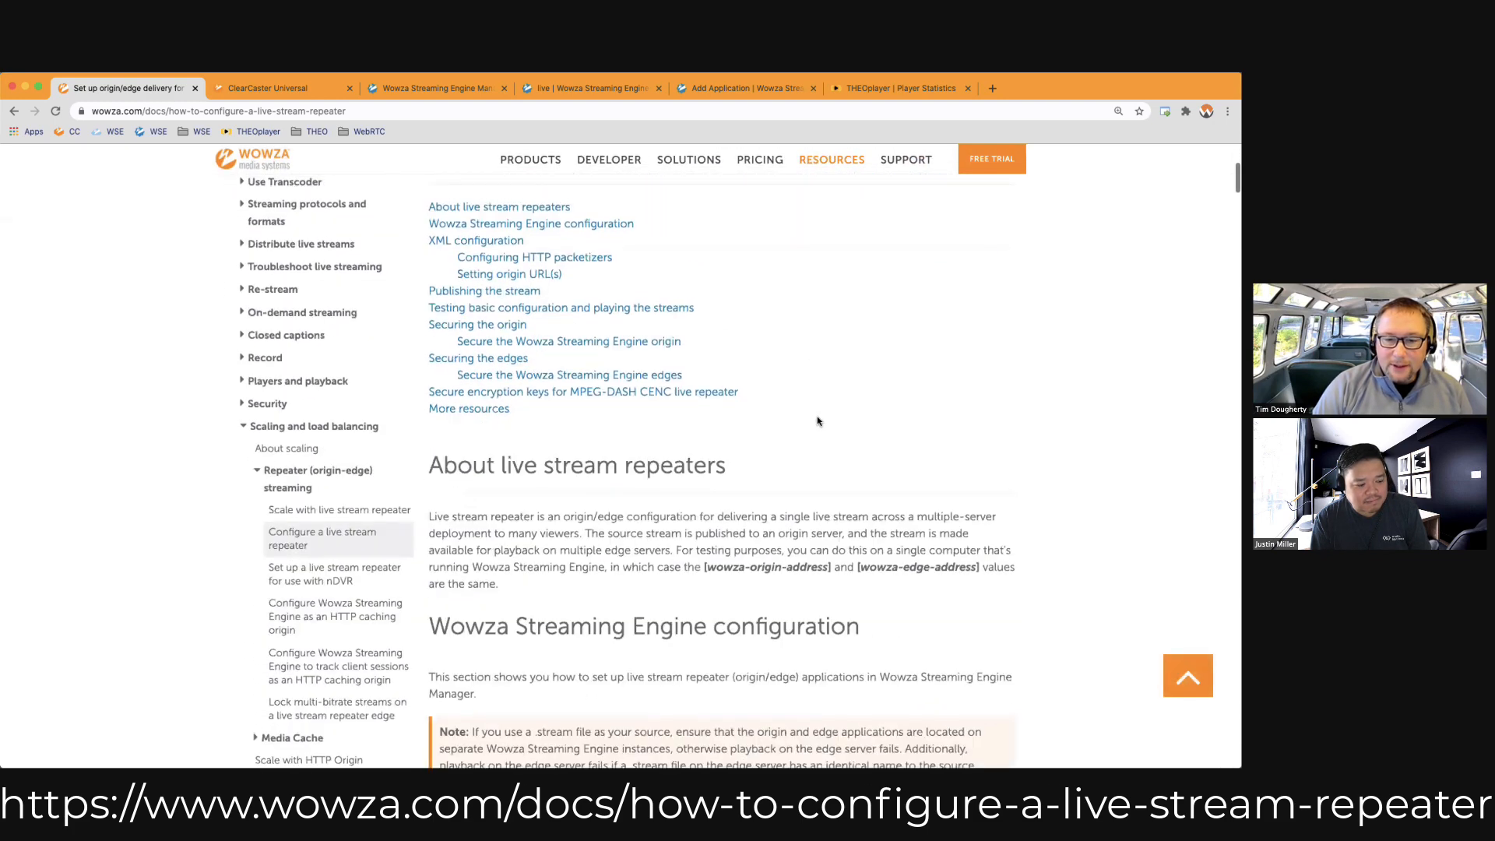
pyautogui.scroll(-12, 817, 418)
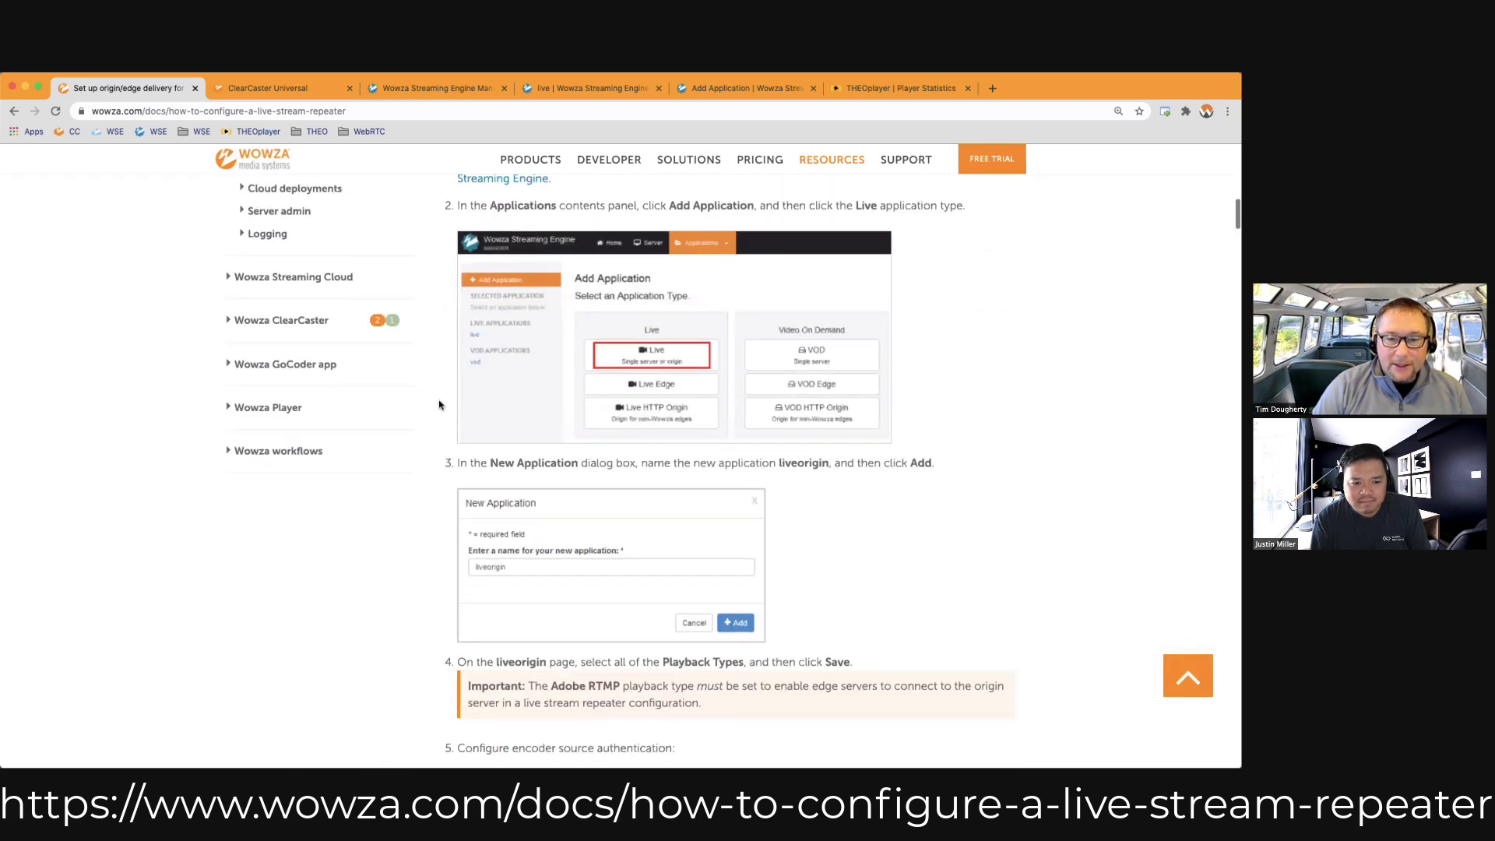
pyautogui.scroll(-11, 437, 400)
pyautogui.scroll(-15, 439, 395)
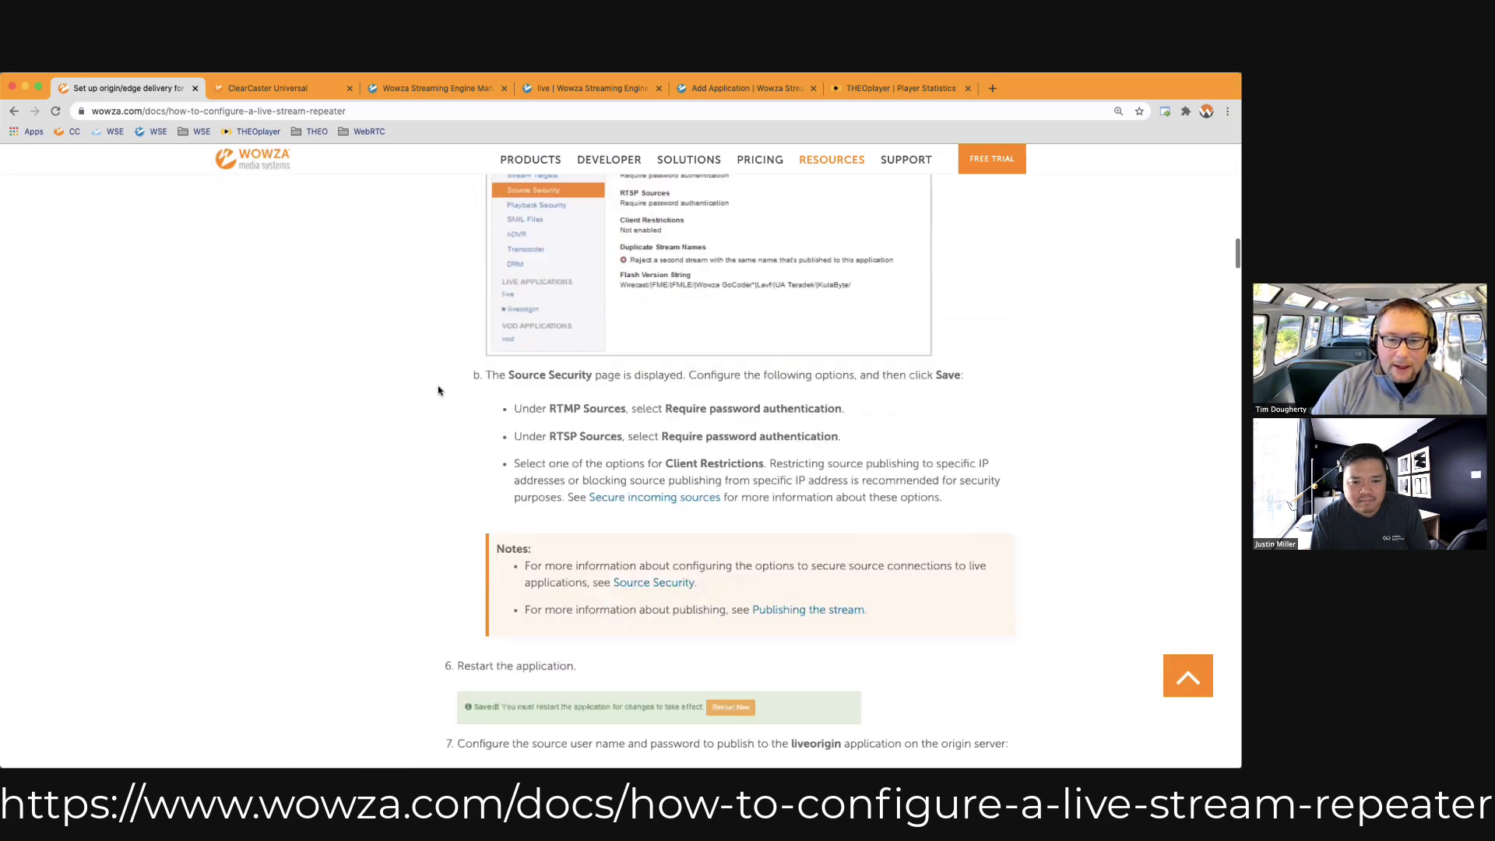
pyautogui.scroll(-15, 439, 389)
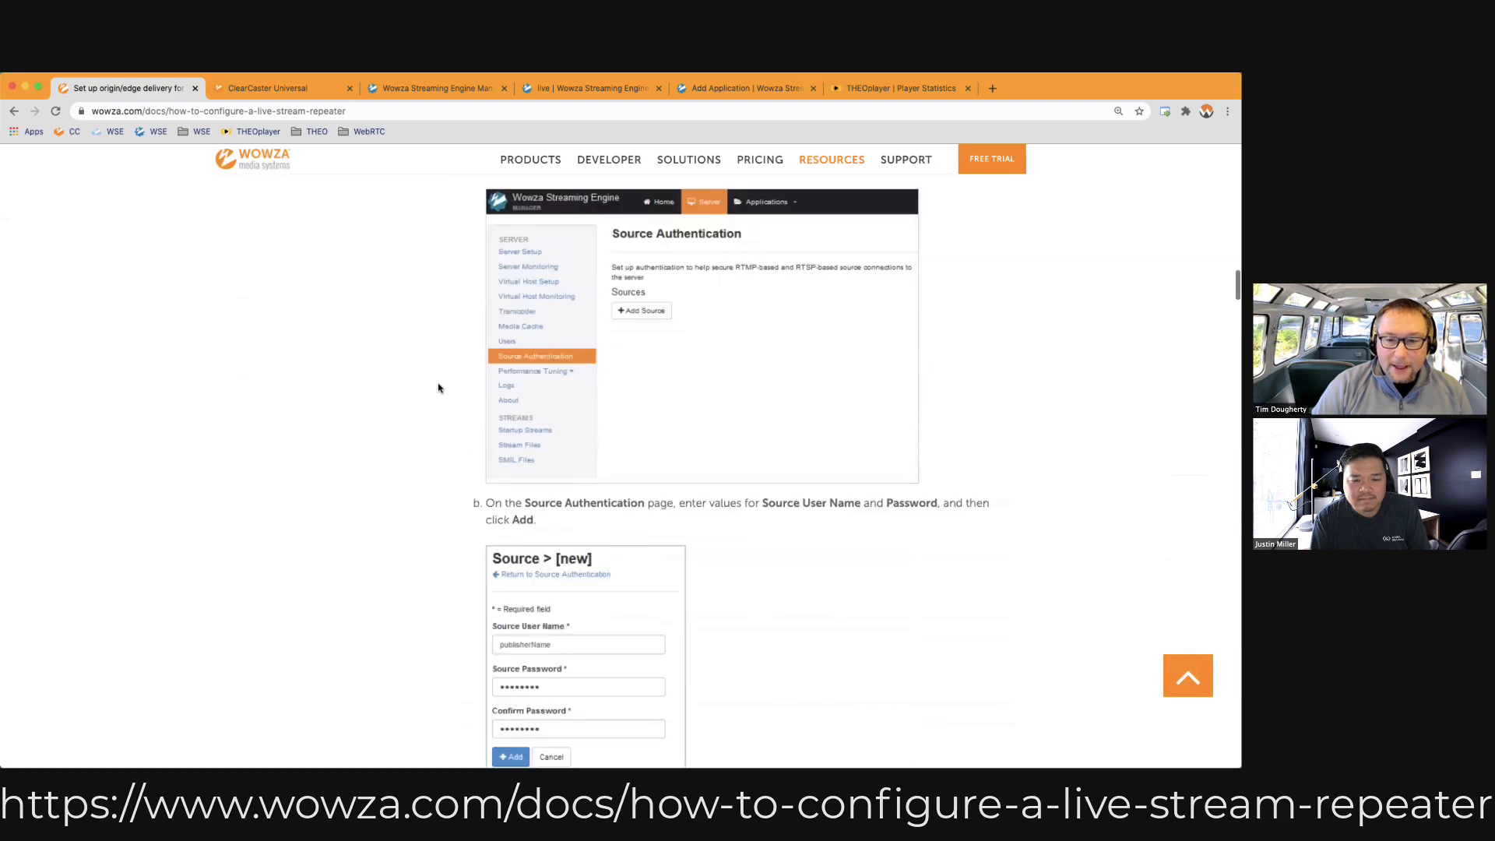
pyautogui.scroll(-8, 437, 393)
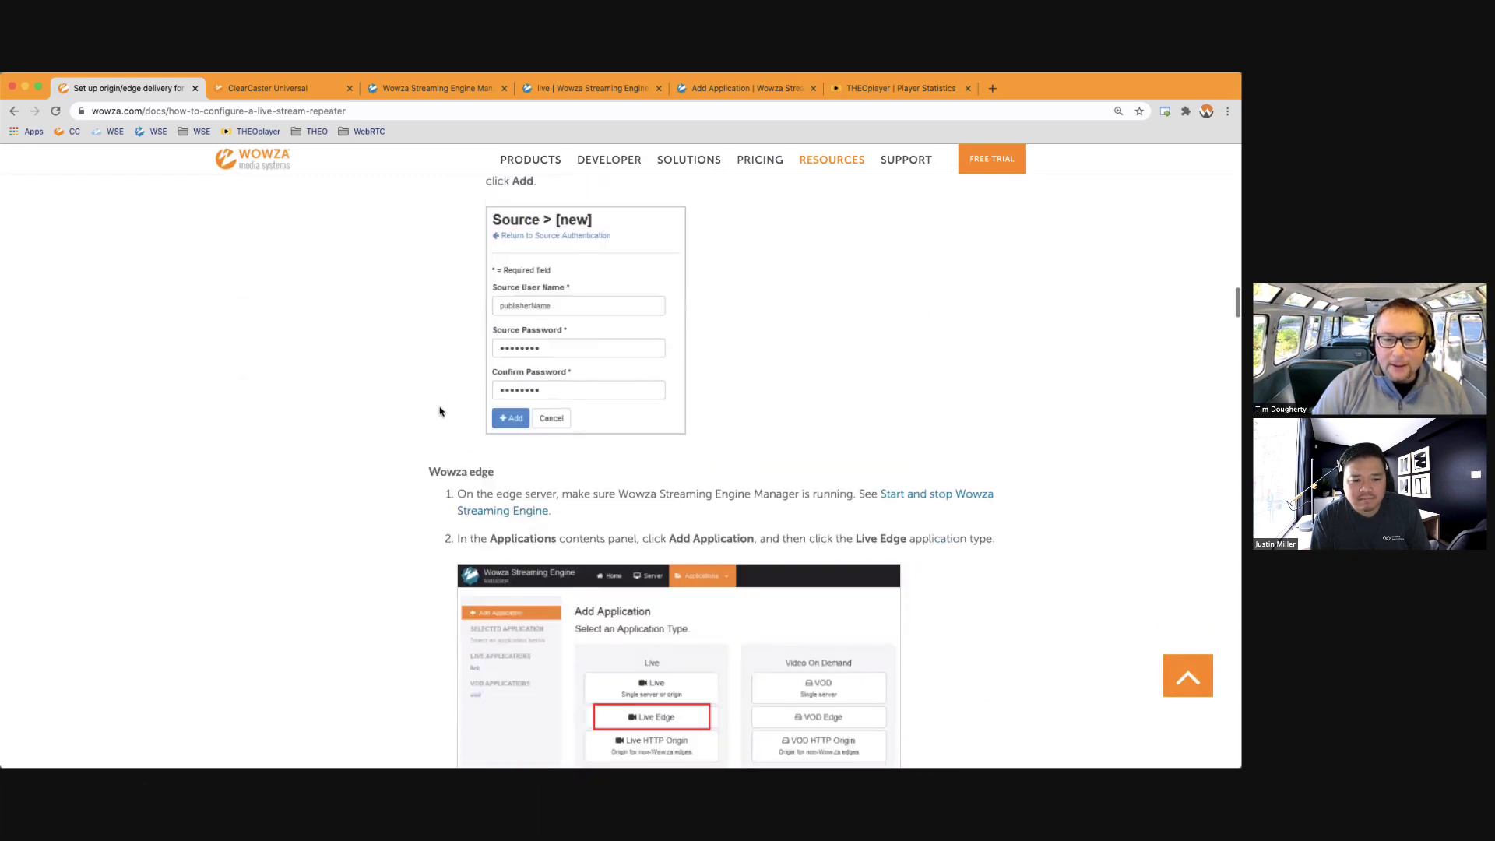
pyautogui.scroll(-5, 427, 419)
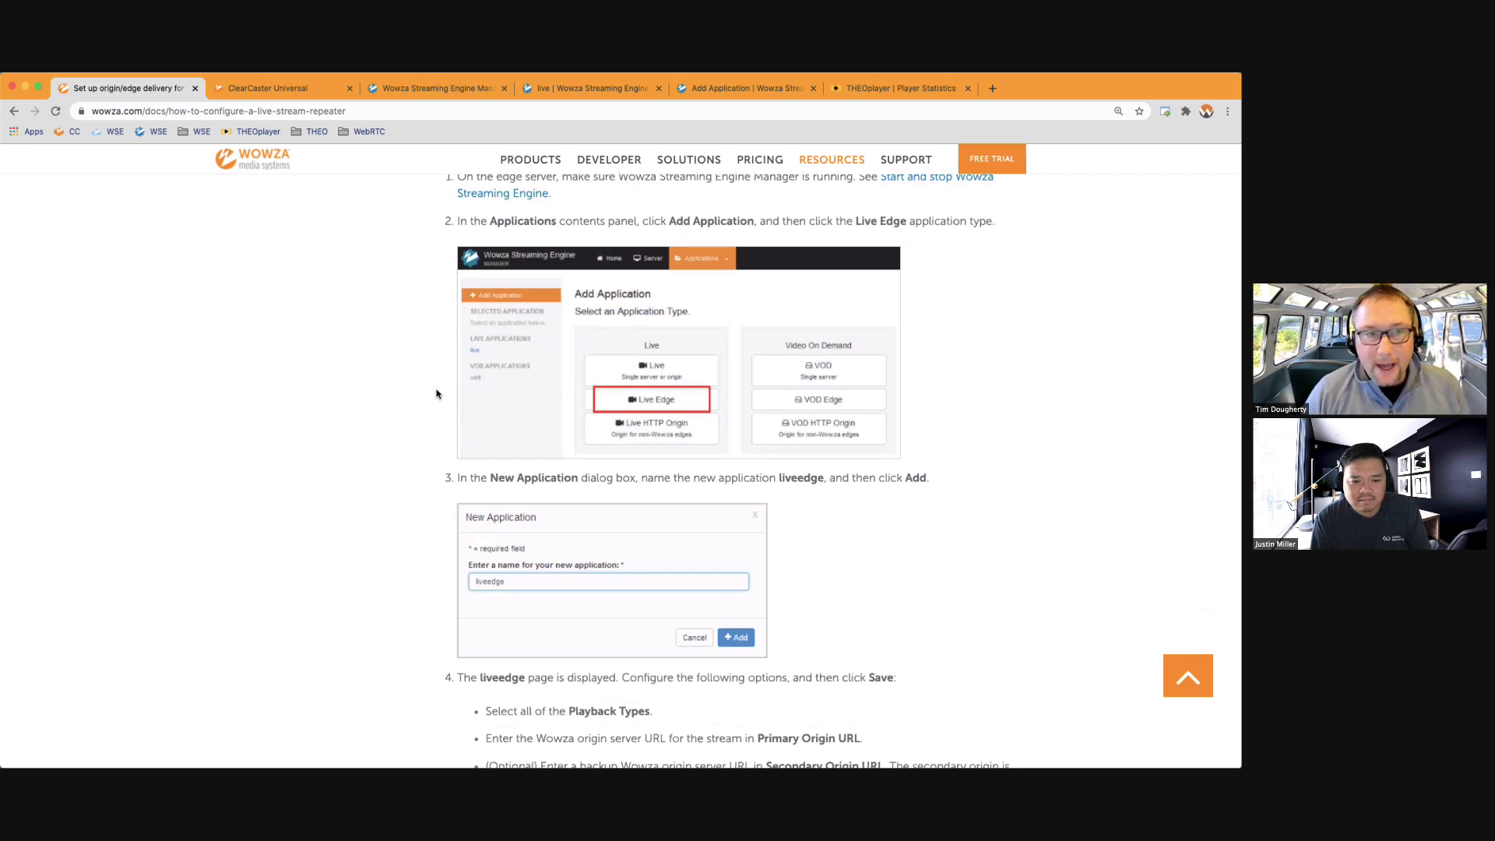
pyautogui.scroll(3, 490, 397)
pyautogui.scroll(20, 495, 405)
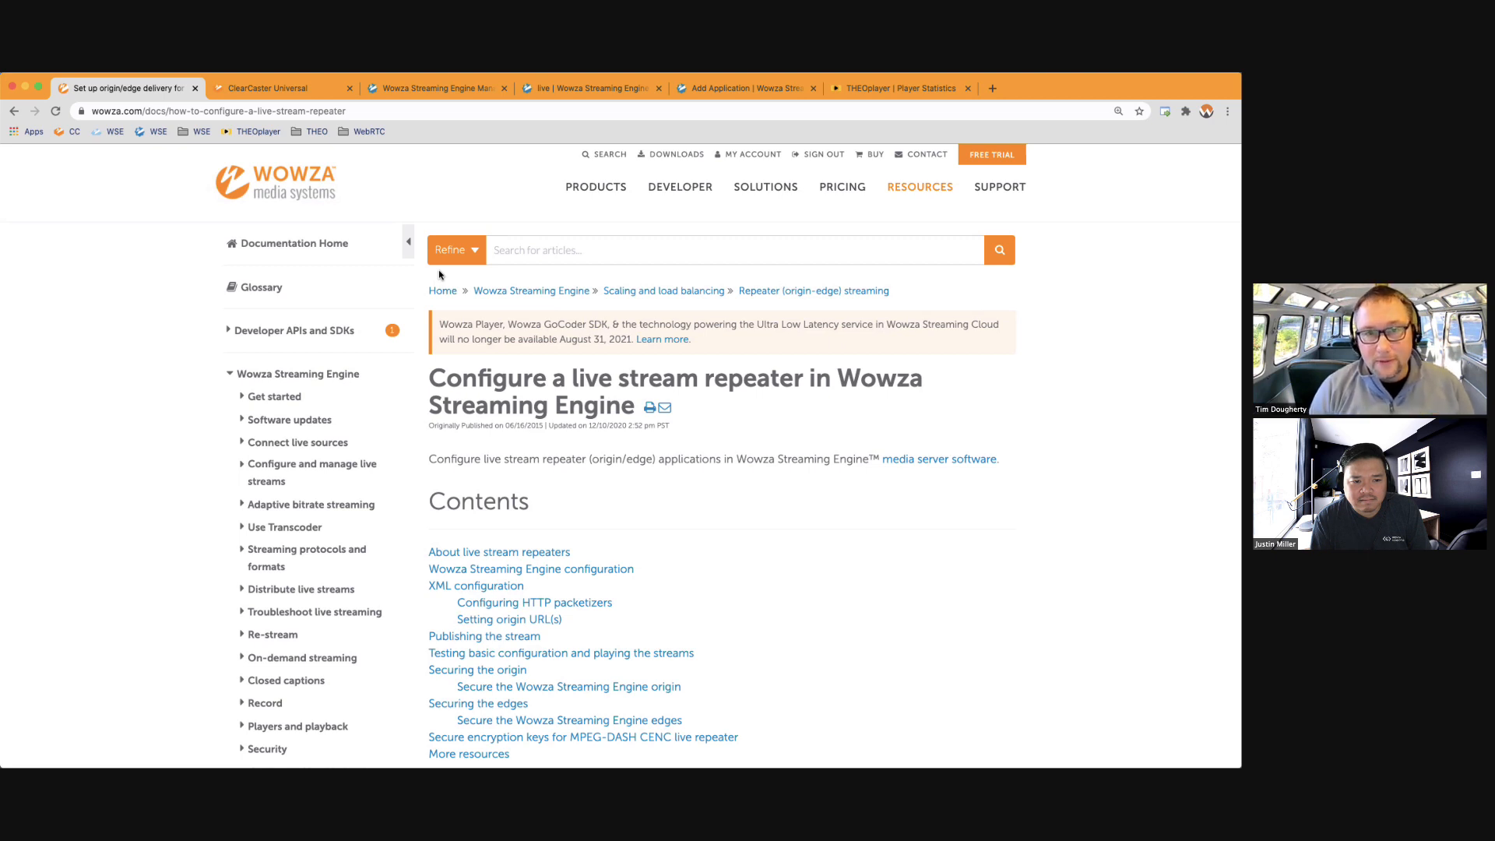
# Check the host addresses of the three Wowza Streaming Engine Manager instances: local, Ubuntu desktop VM and Ubuntu server VM.
pyautogui.click(415, 92)
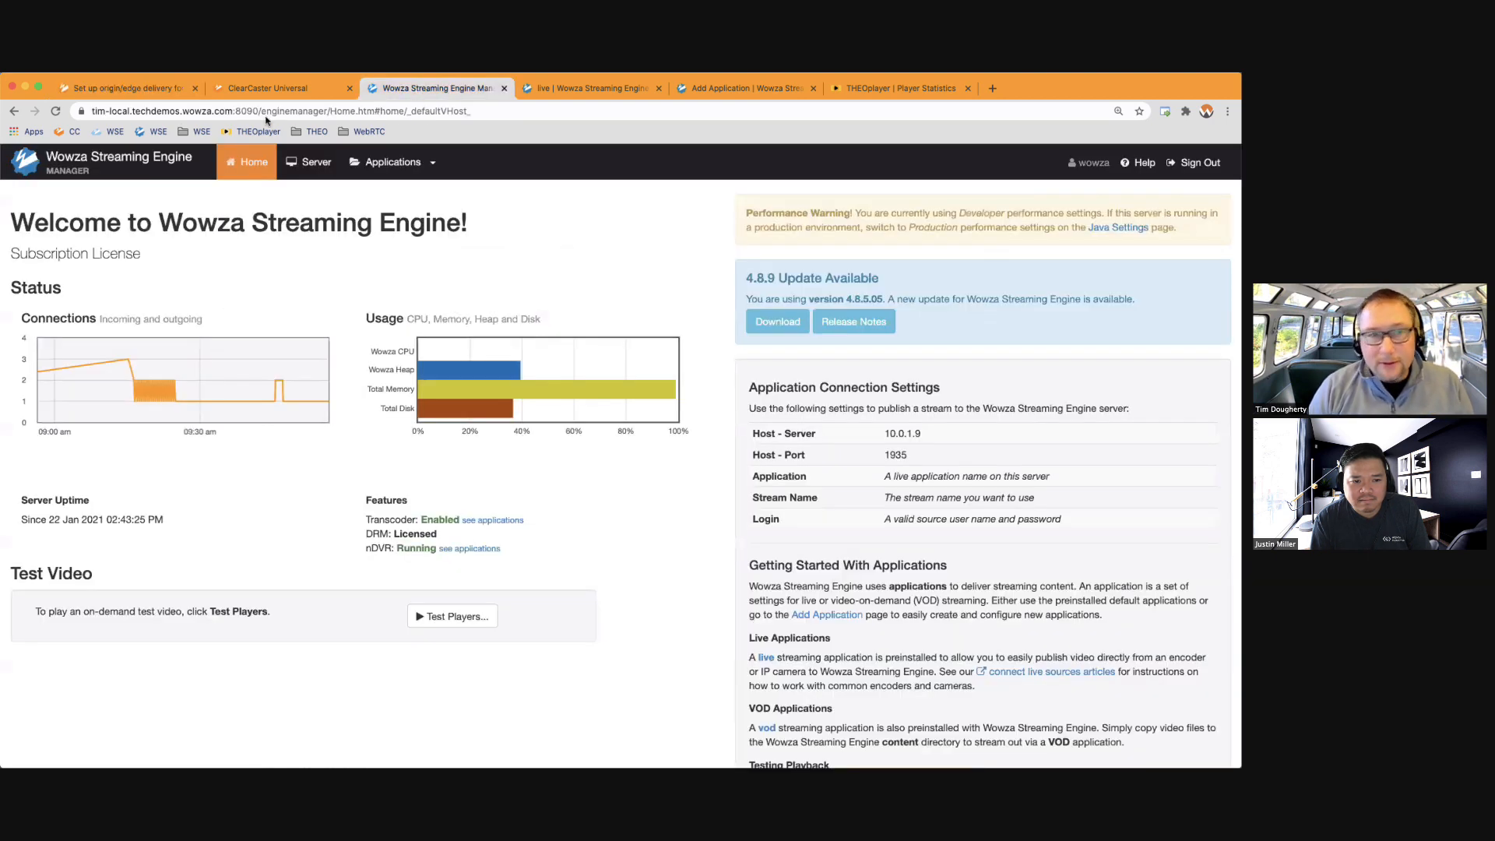
pyautogui.click(141, 112)
pyautogui.click(132, 112)
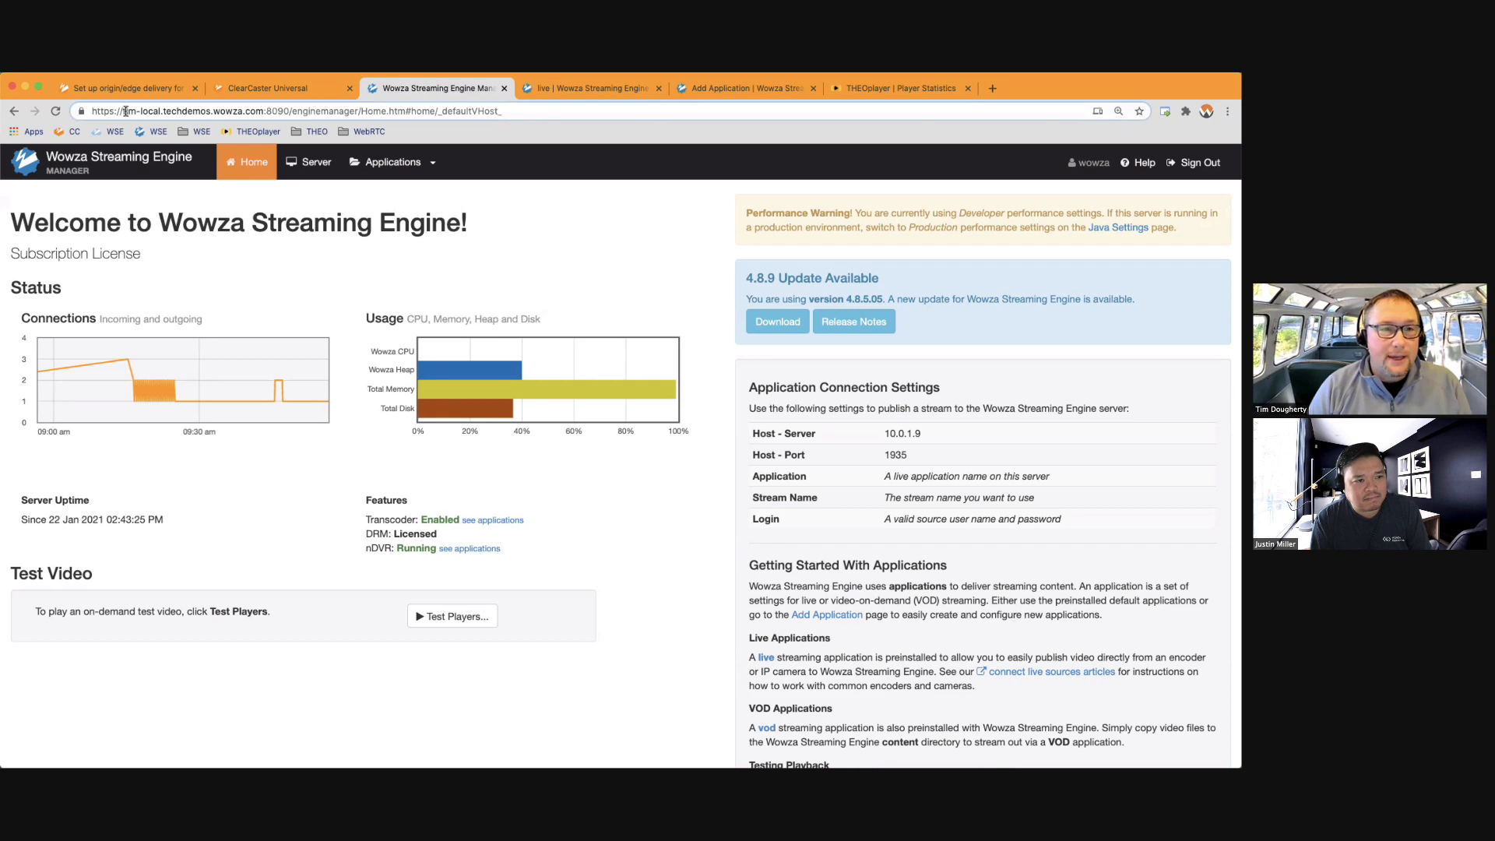
pyautogui.moveTo(140, 111); pyautogui.dragTo(163, 113)
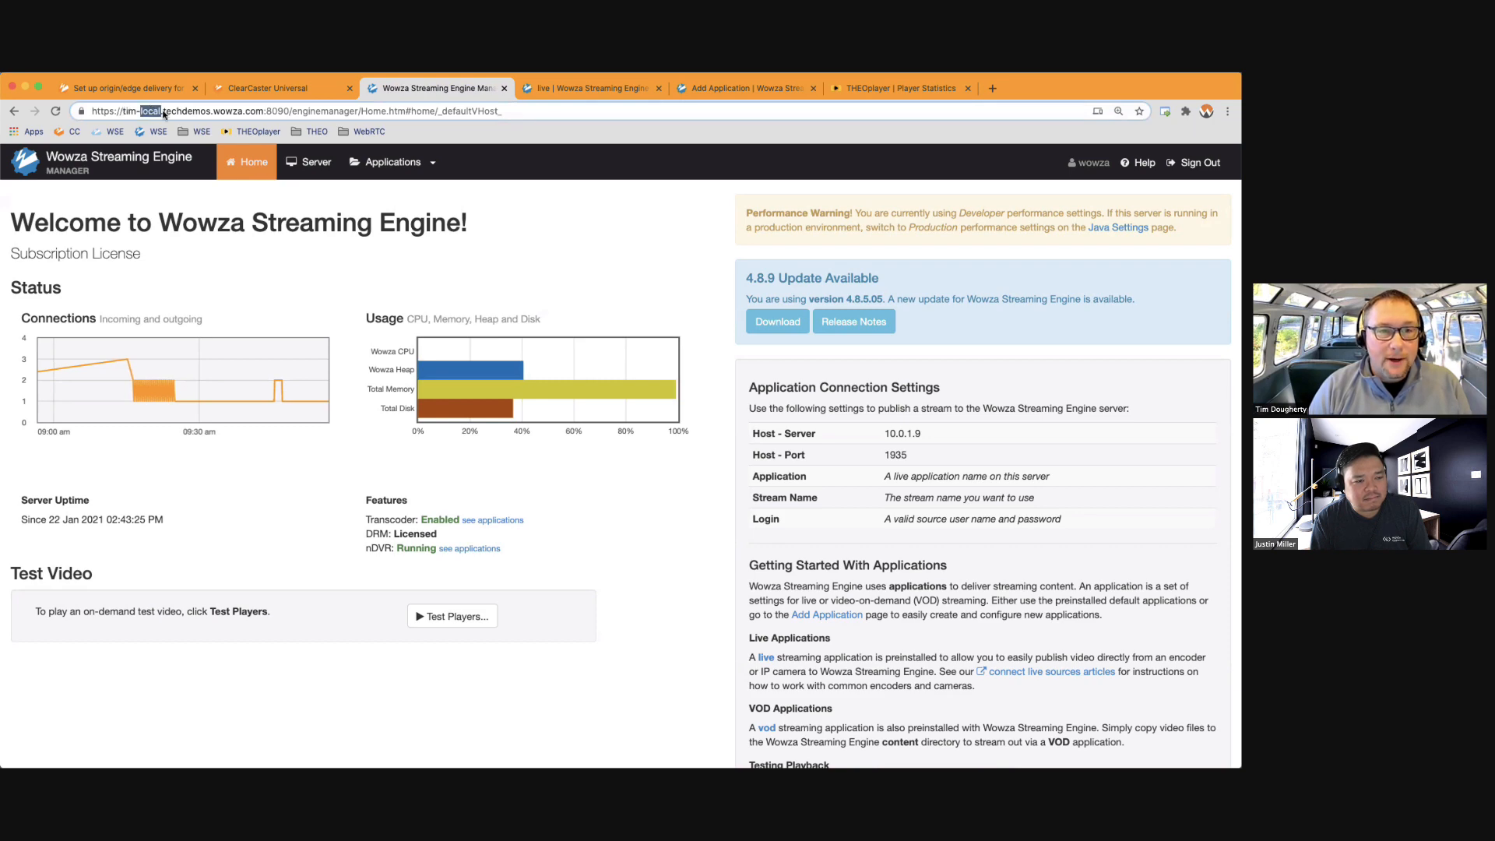
pyautogui.click(576, 89)
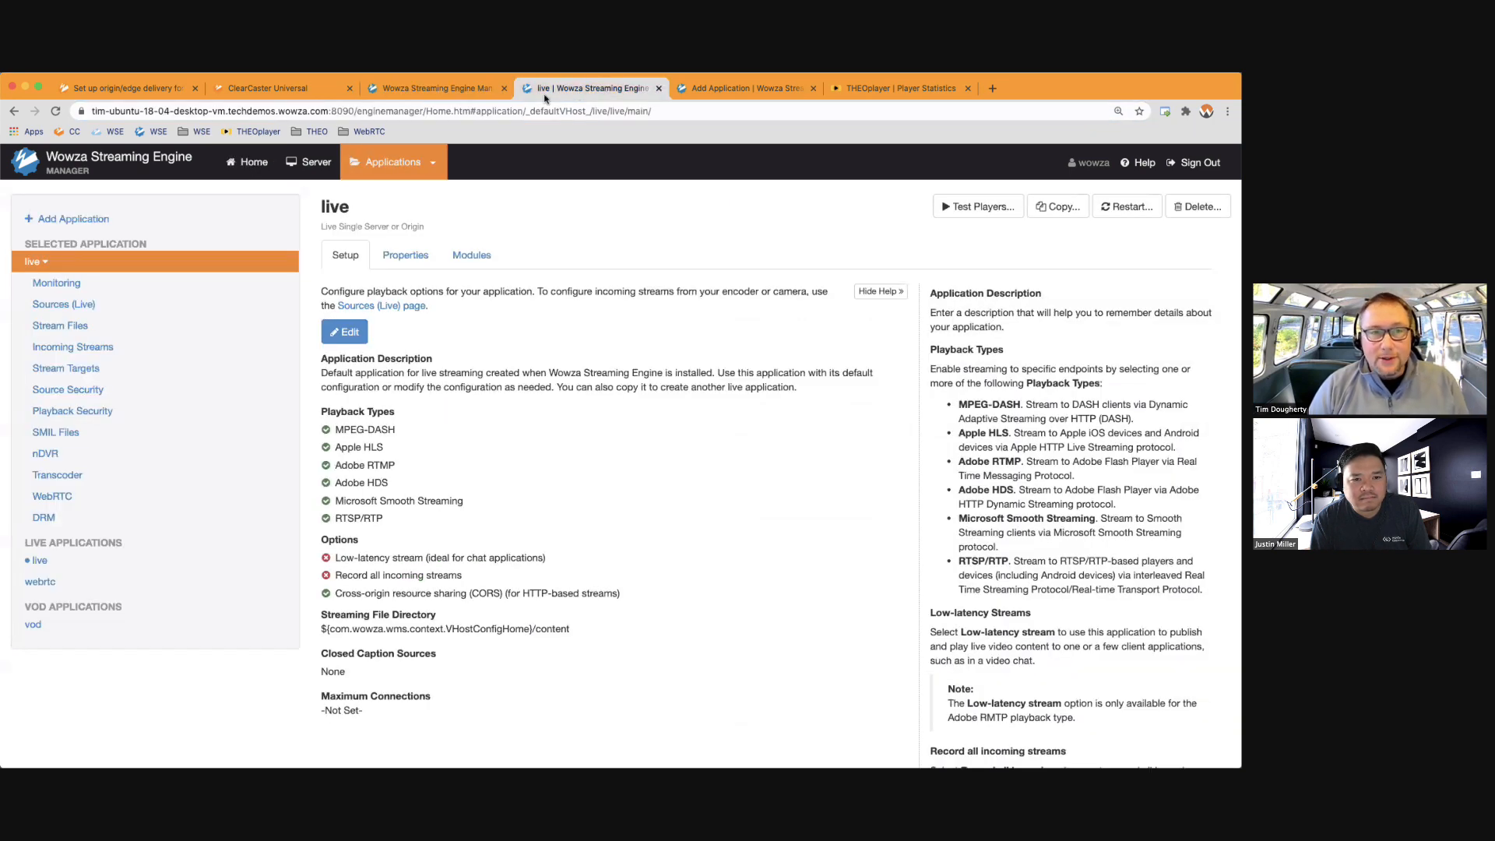
pyautogui.click(116, 111)
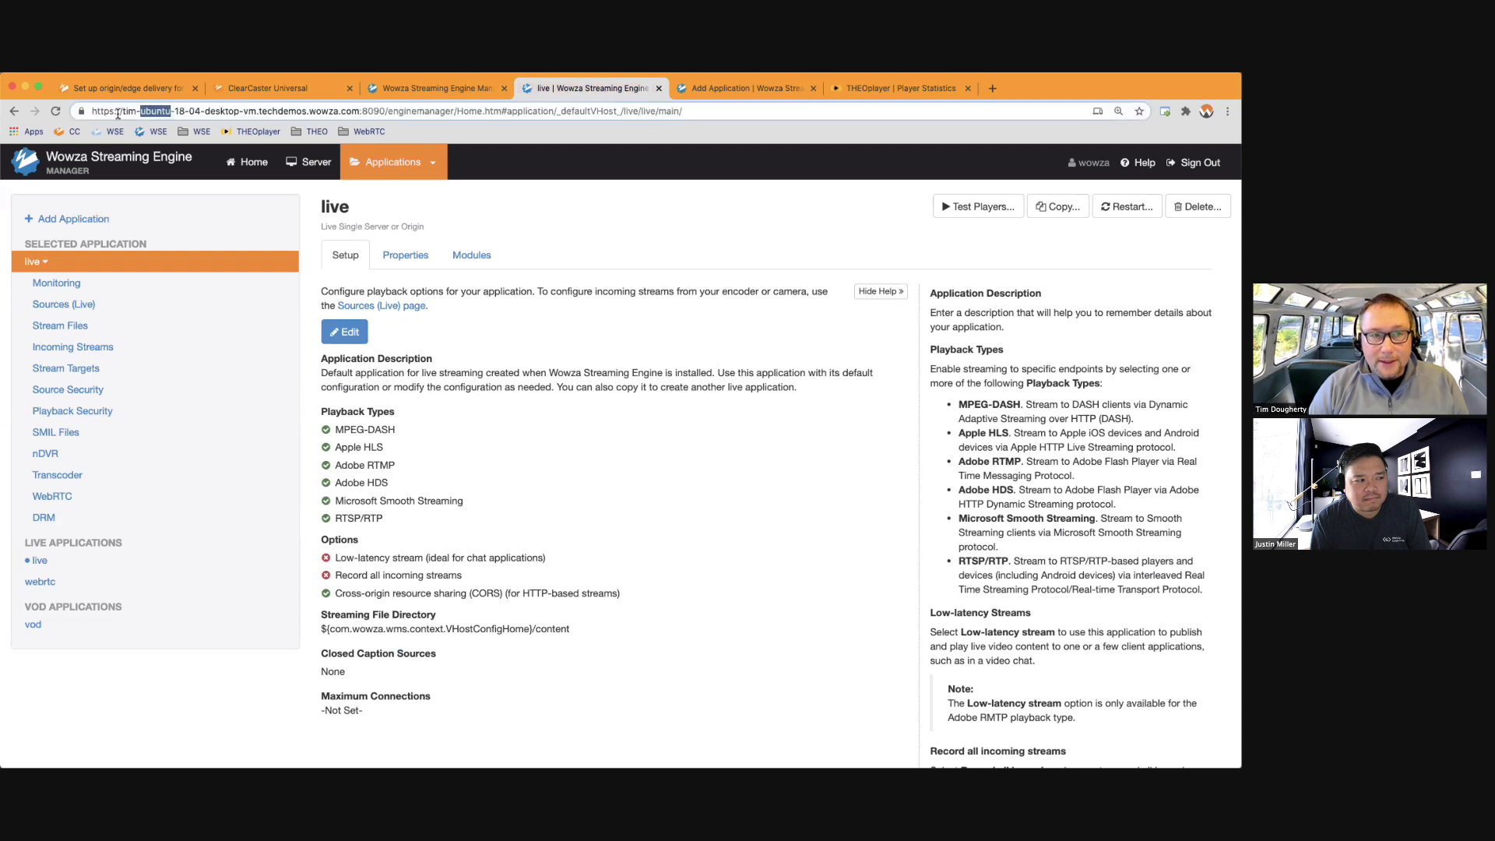
pyautogui.doubleClick(179, 111)
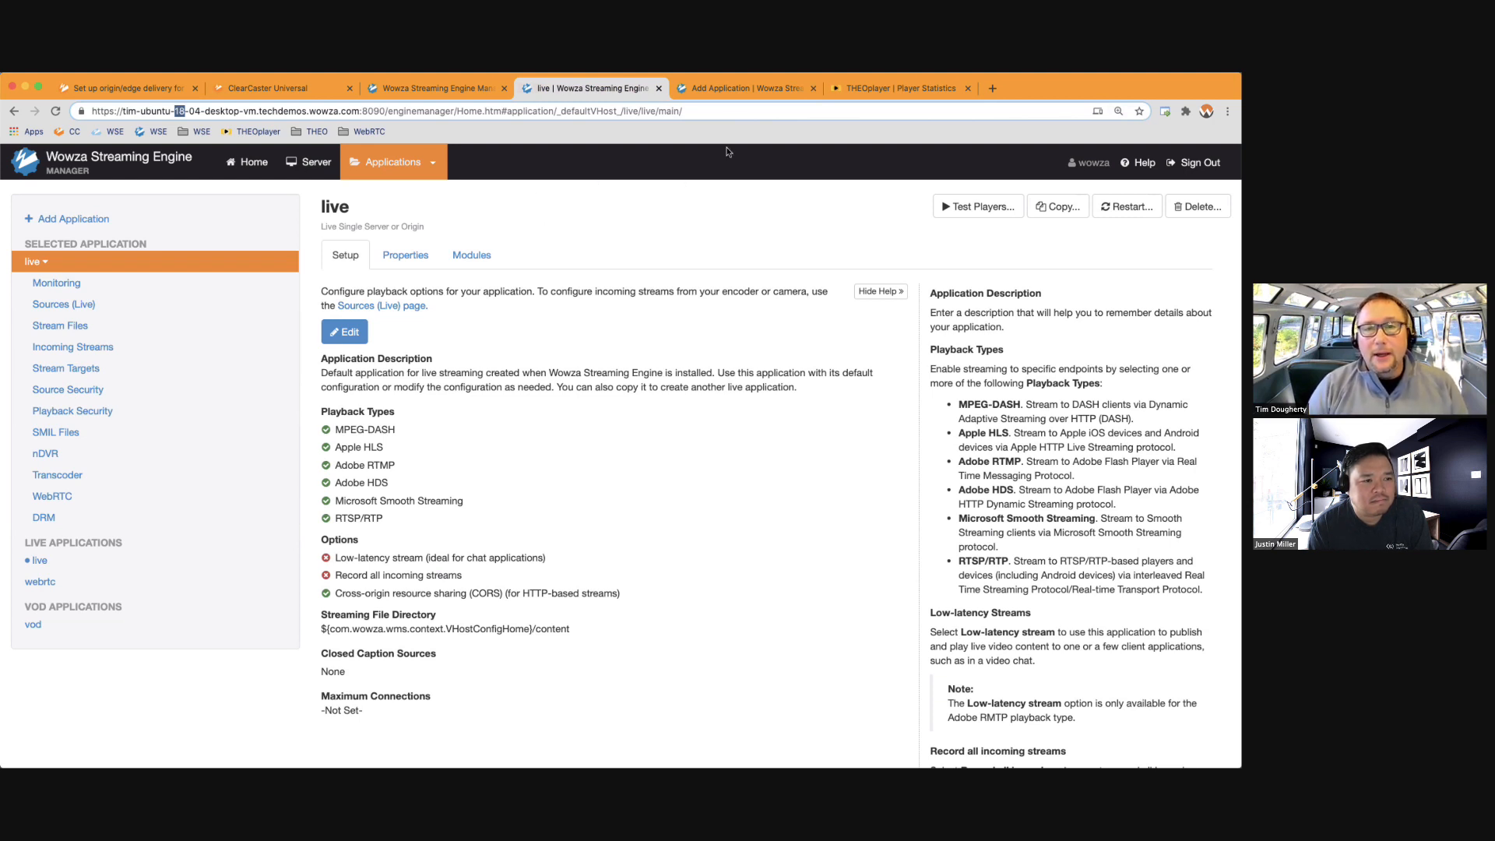
pyautogui.click(728, 89)
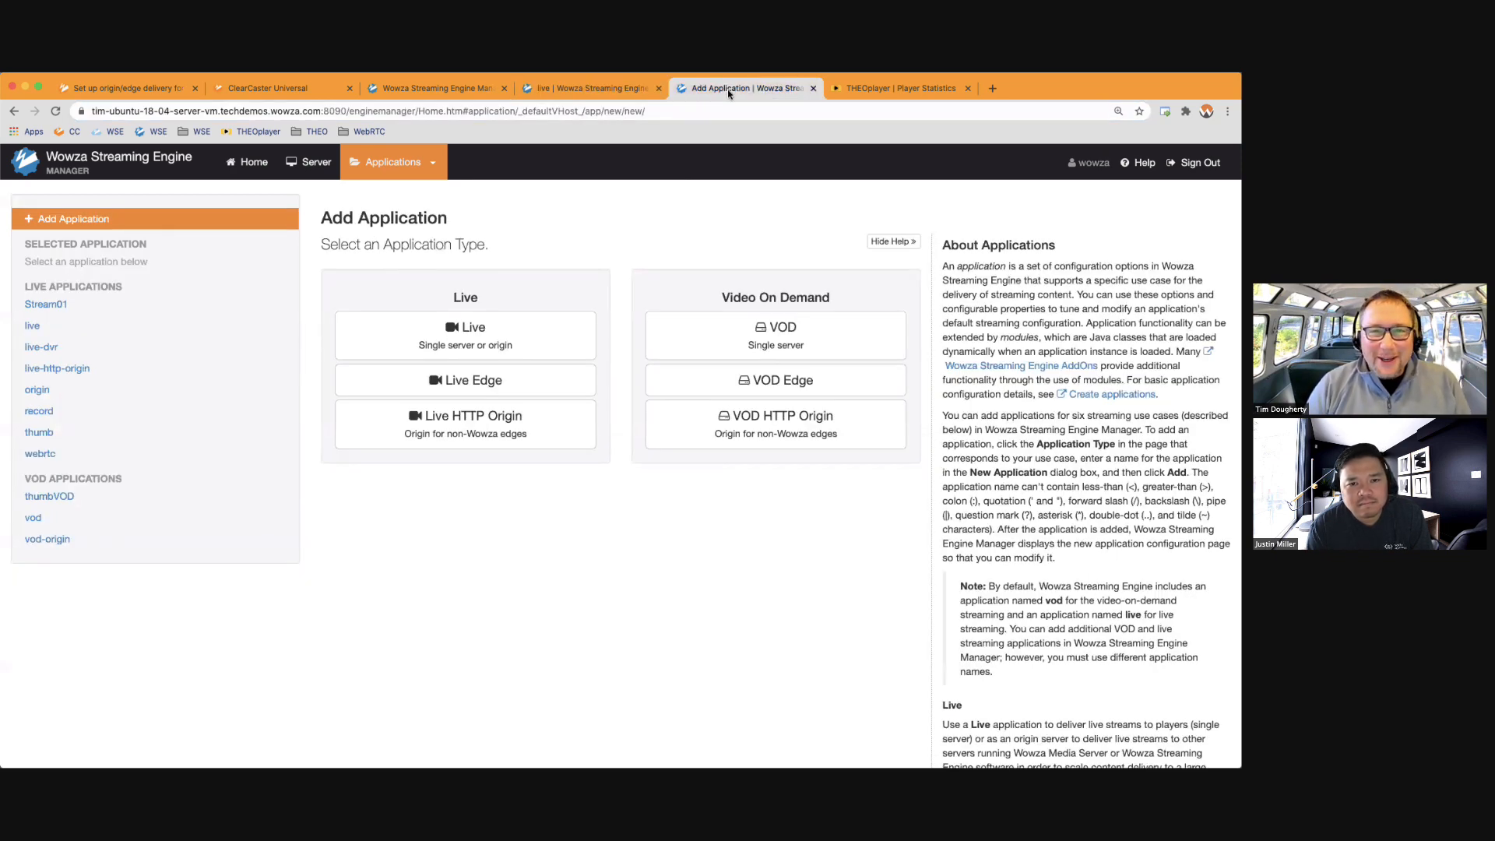
# Show the live application's incoming streams on both the local server and the Ubuntu desktop VM.
pyautogui.click(424, 88)
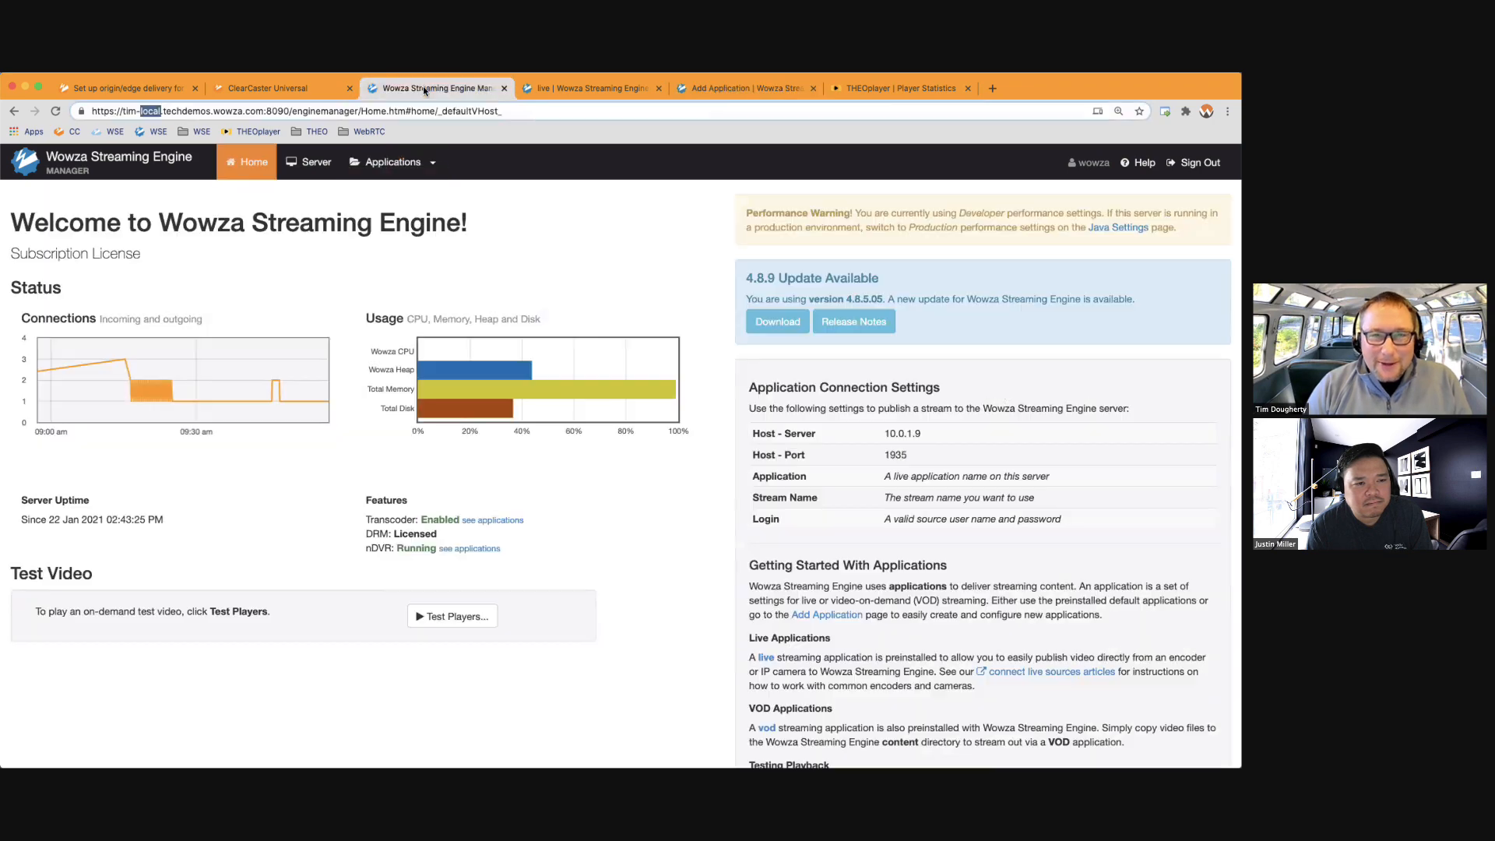
pyautogui.click(387, 163)
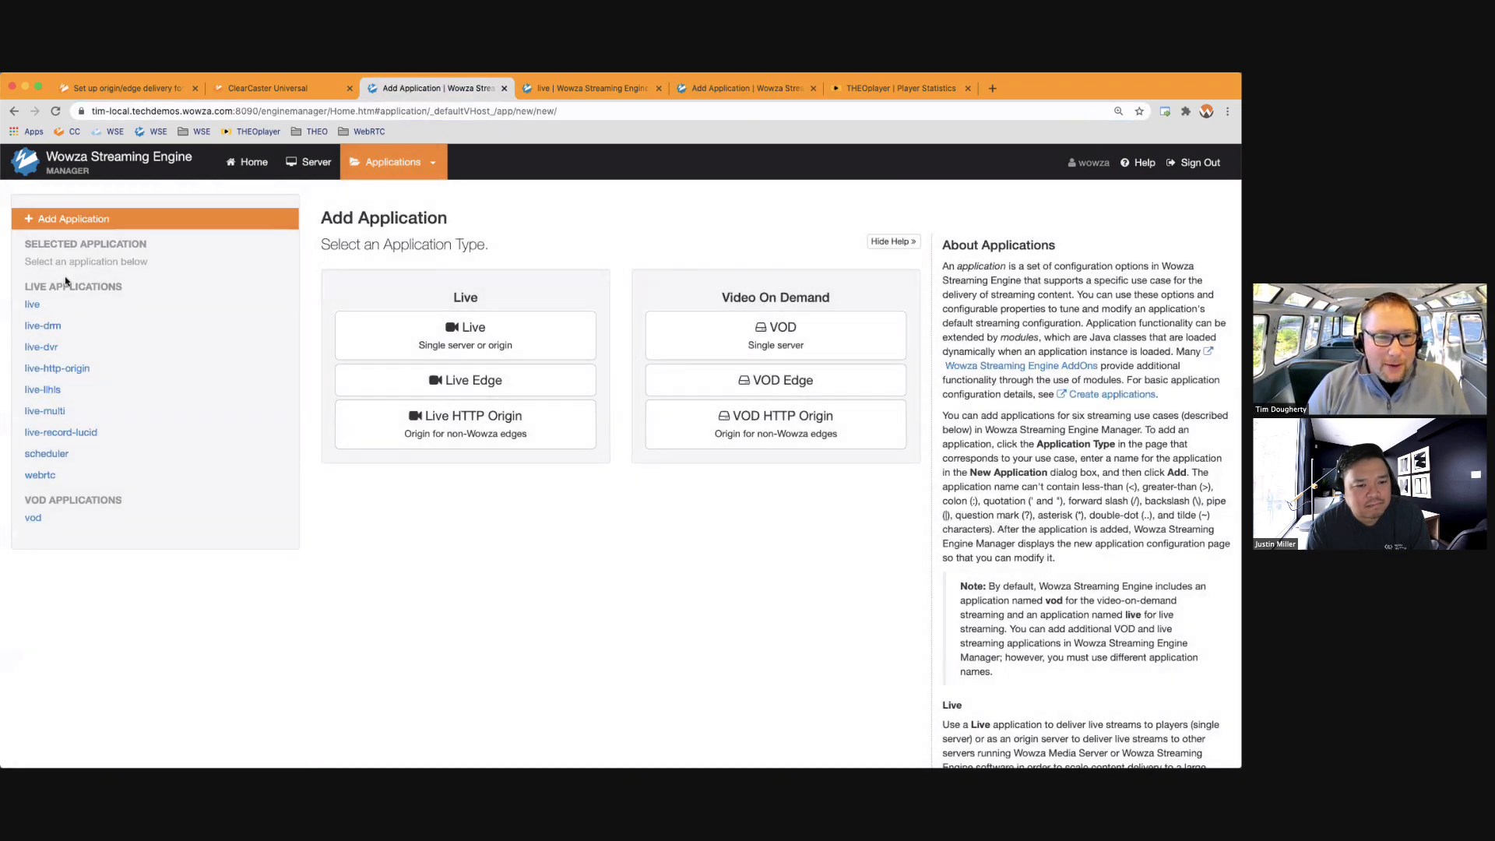
pyautogui.click(33, 304)
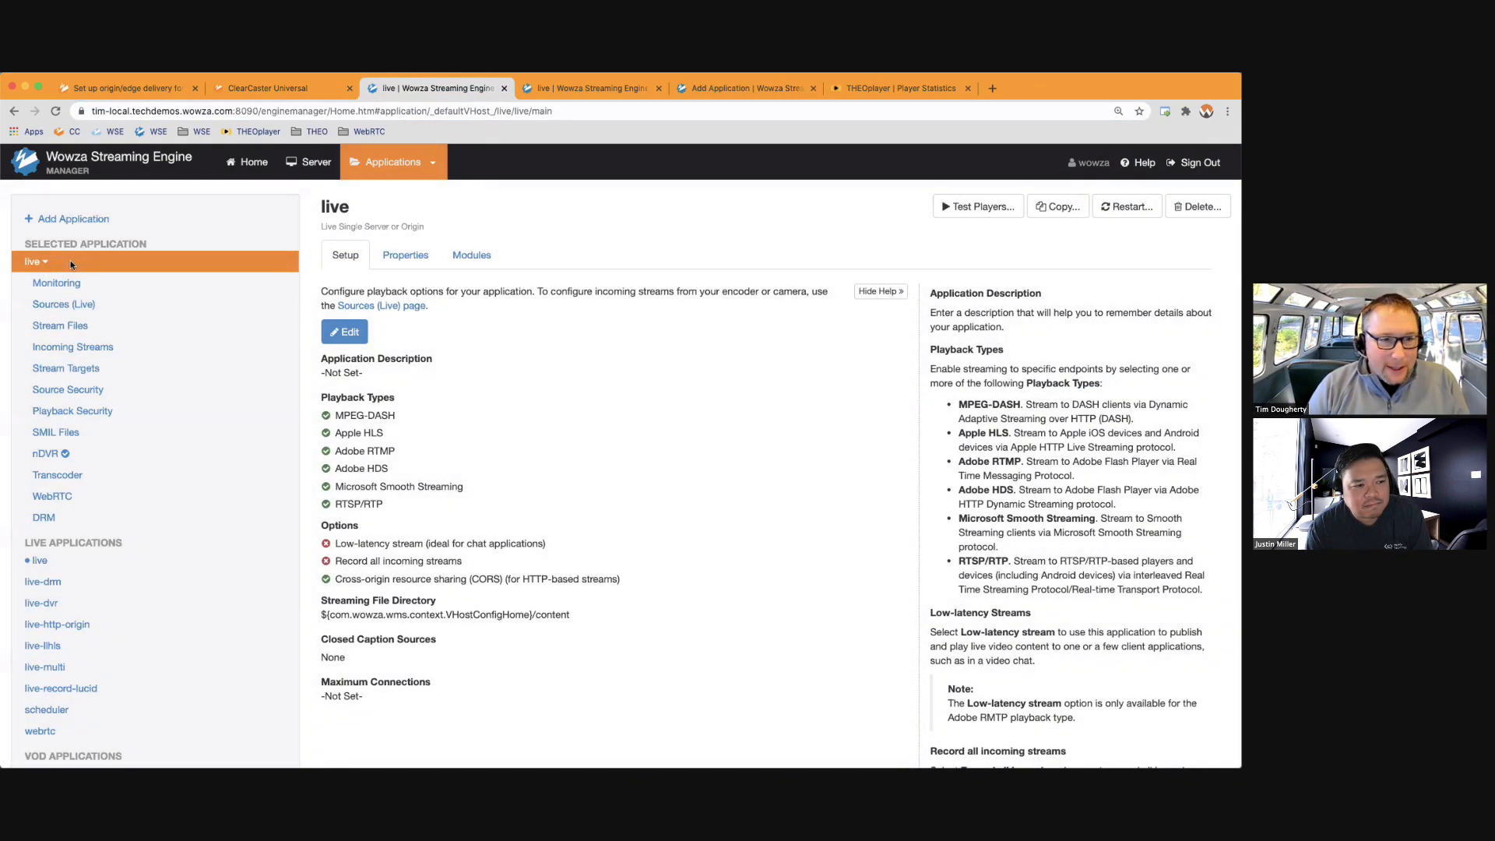
pyautogui.click(56, 347)
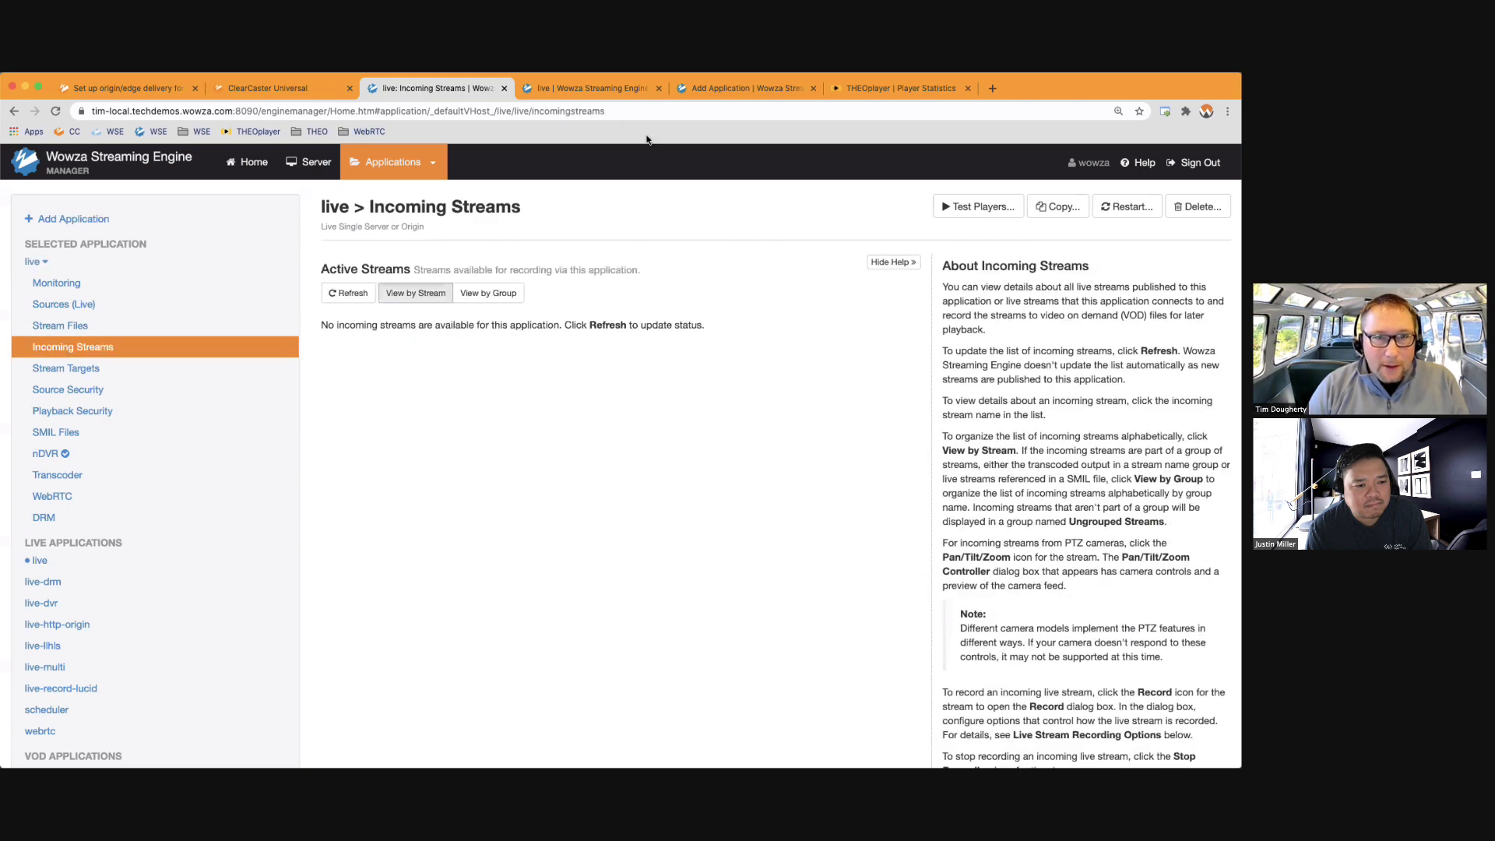
pyautogui.click(600, 90)
pyautogui.doubleClick(183, 112)
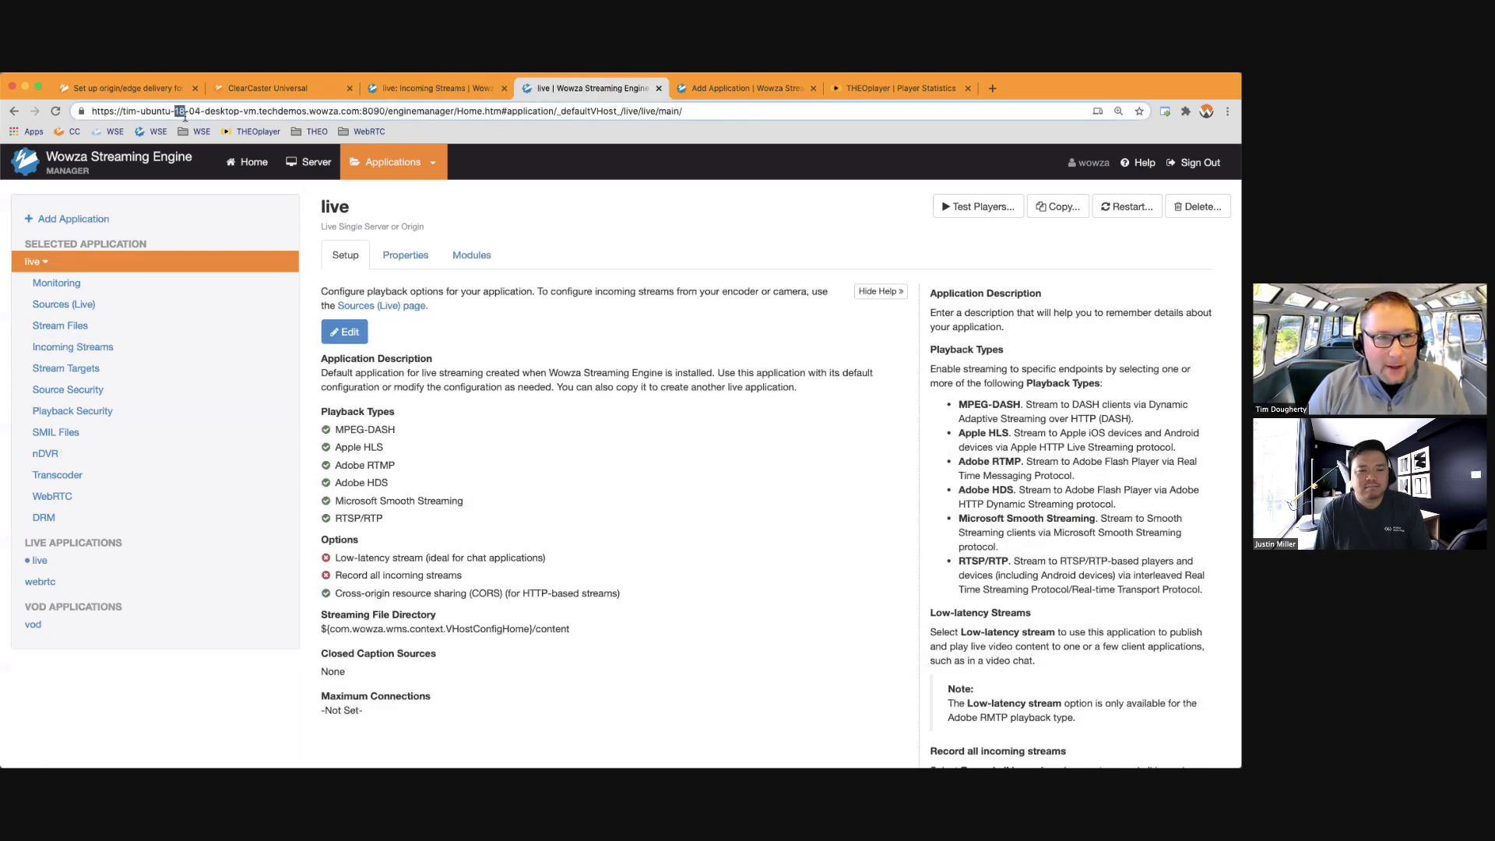
pyautogui.click(73, 347)
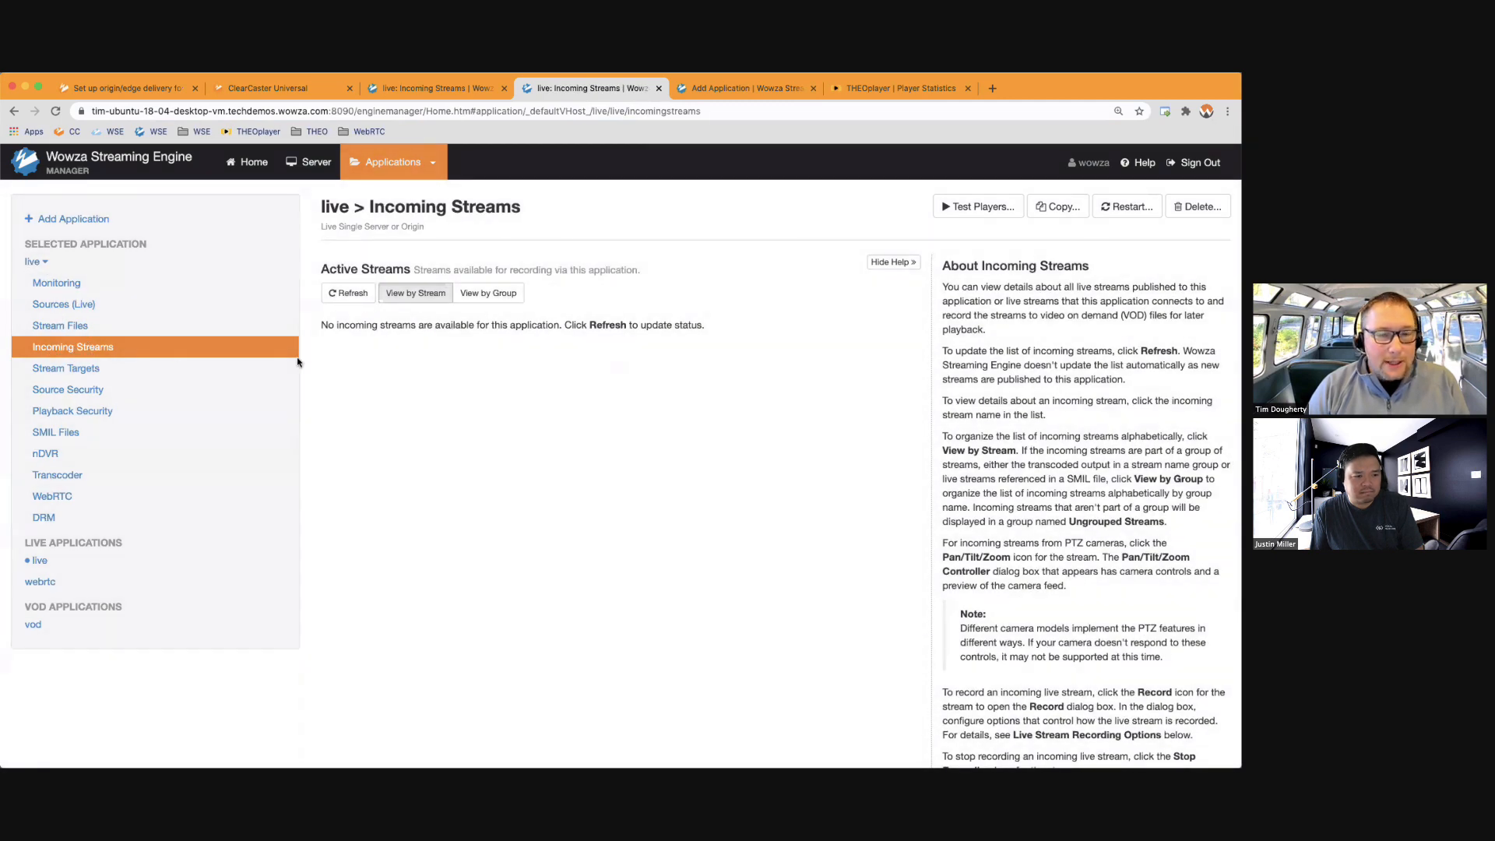
# Switch to ClearCaster Universal Manager and start the "1080p30 @8 Mbps (2)" and "1080p30 @8 Mbps" broadcasts.
pyautogui.click(268, 88)
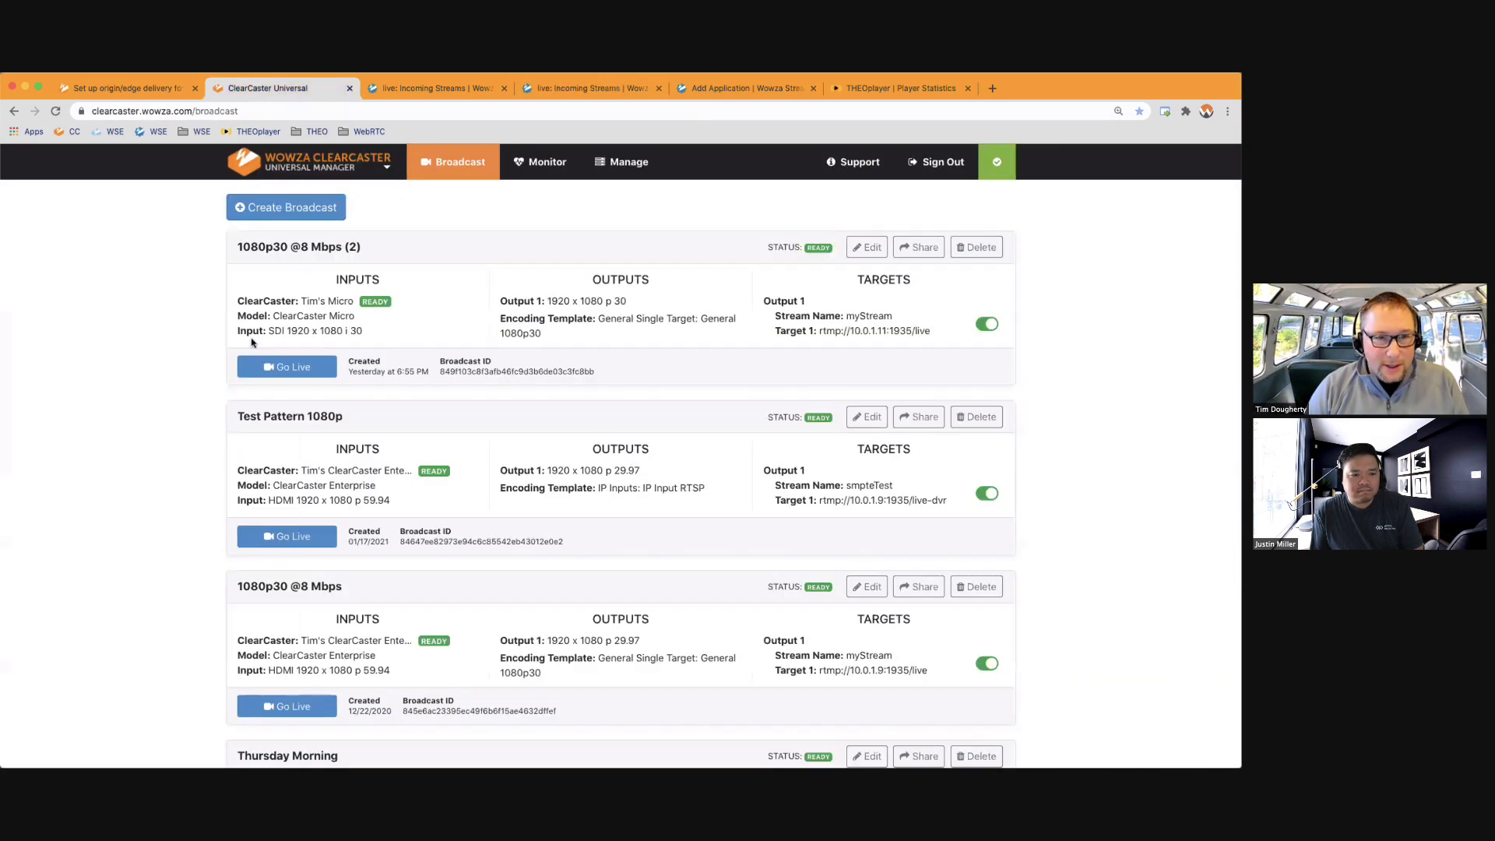
pyautogui.click(254, 376)
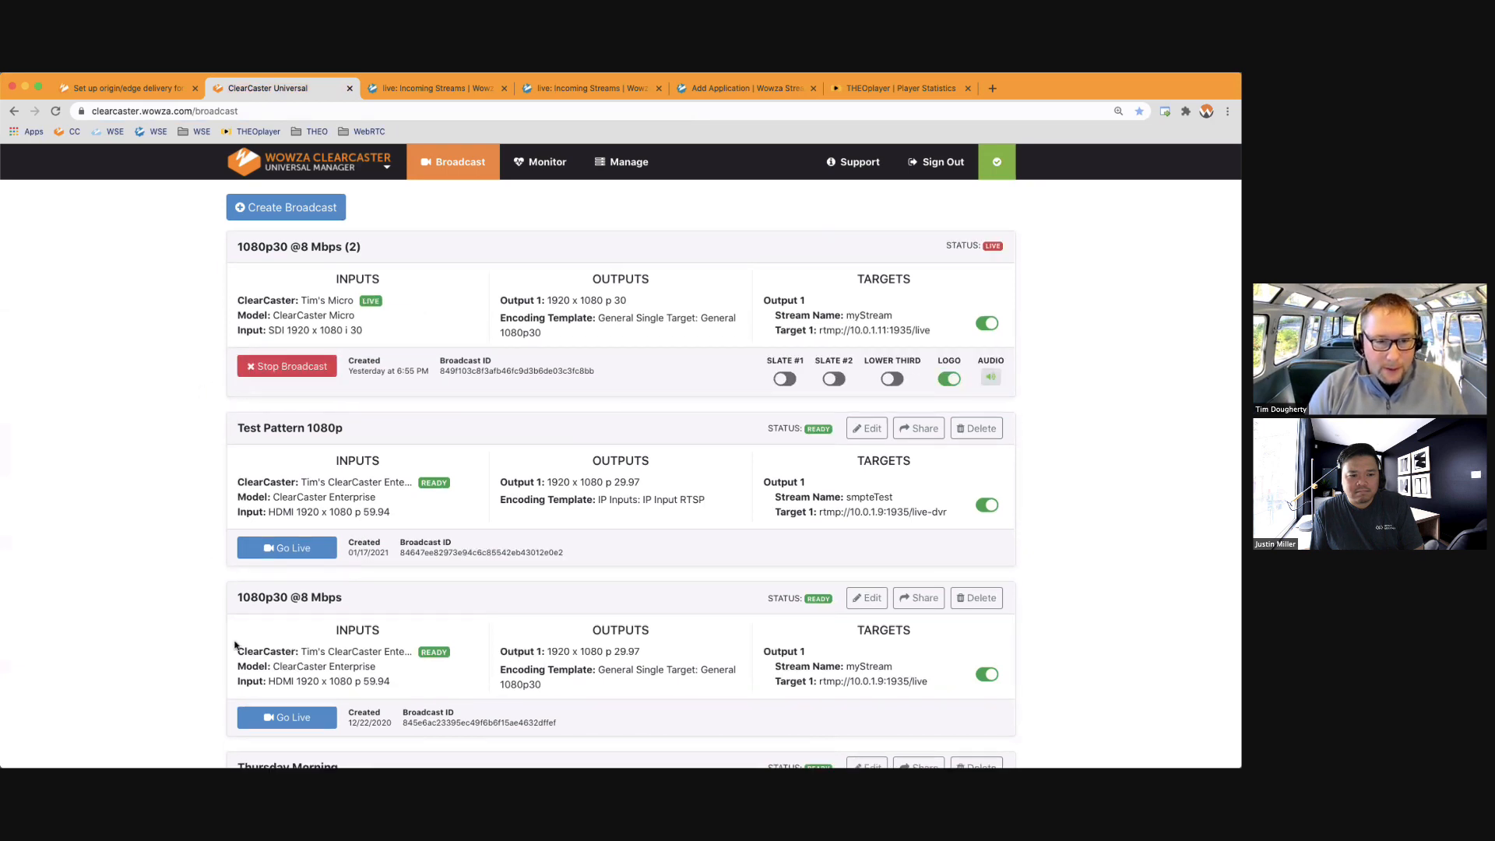
pyautogui.scroll(-1, 210, 637)
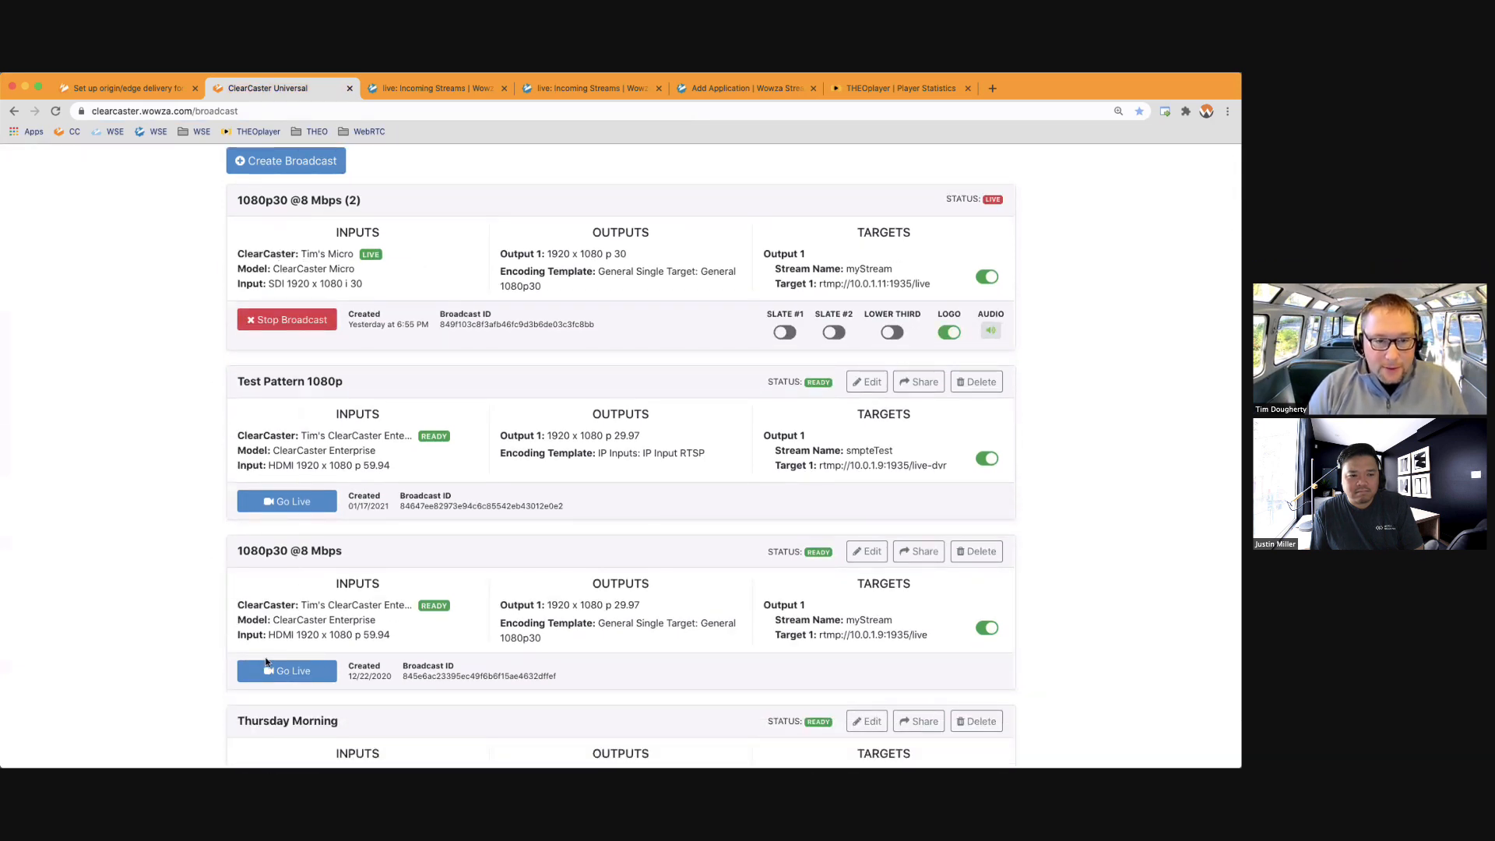
pyautogui.click(266, 664)
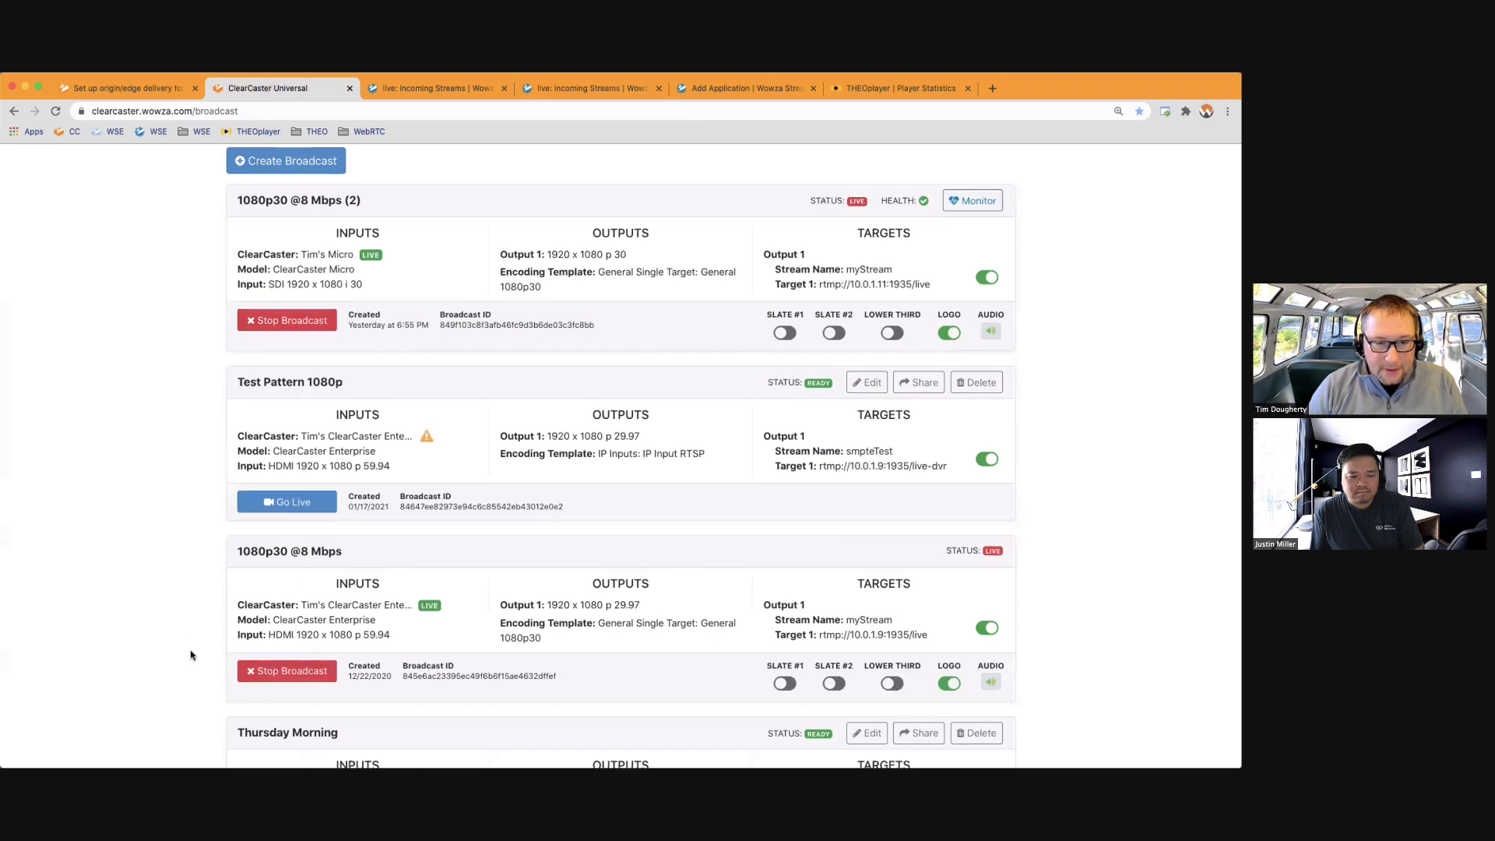
# Refresh the live application's incoming streams on the local server and on the Ubuntu desktop VM.
pyautogui.click(427, 88)
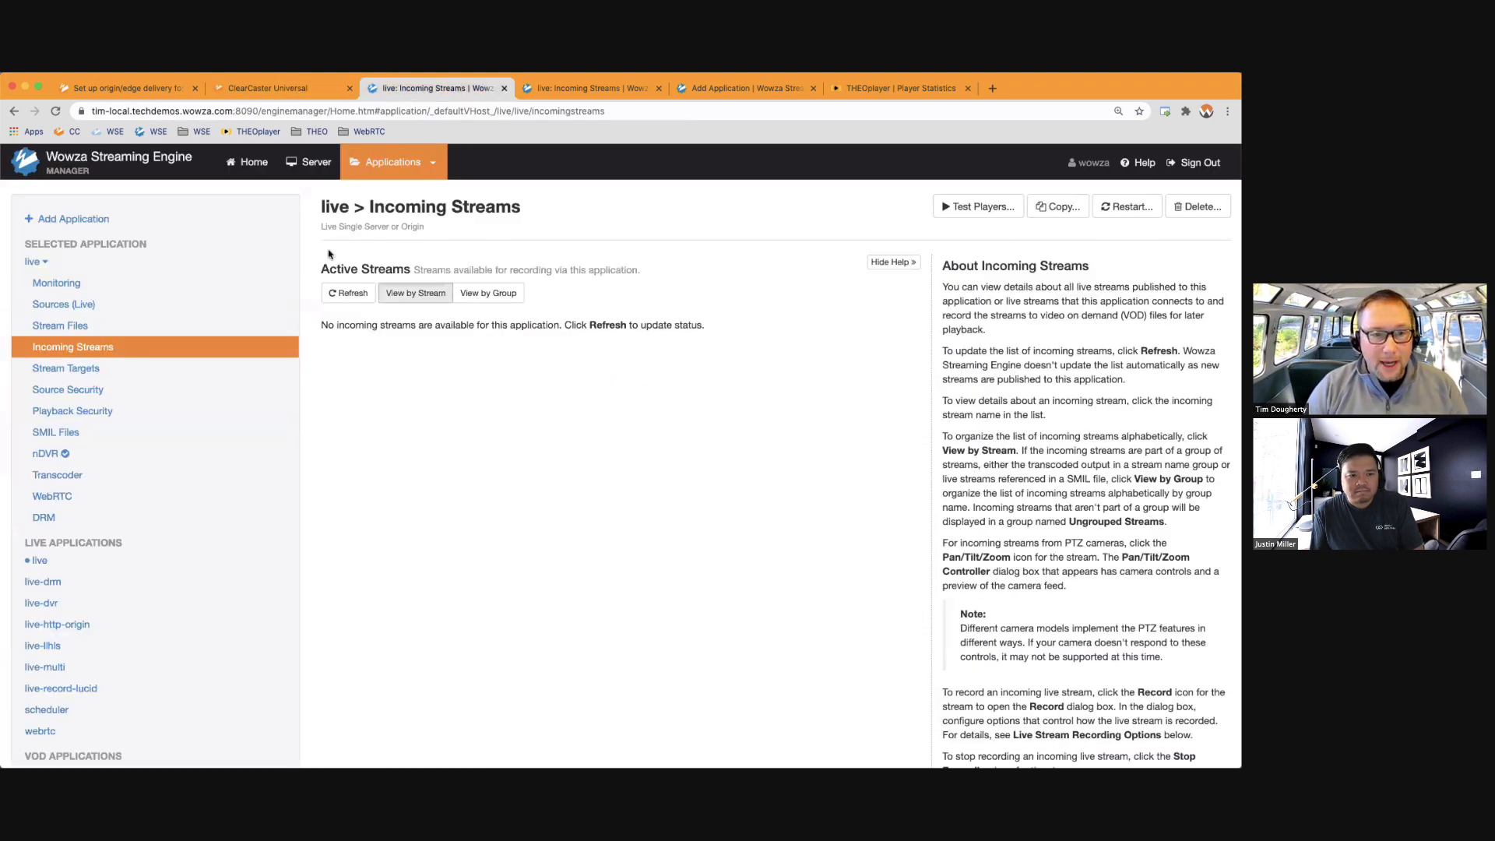
pyautogui.click(341, 295)
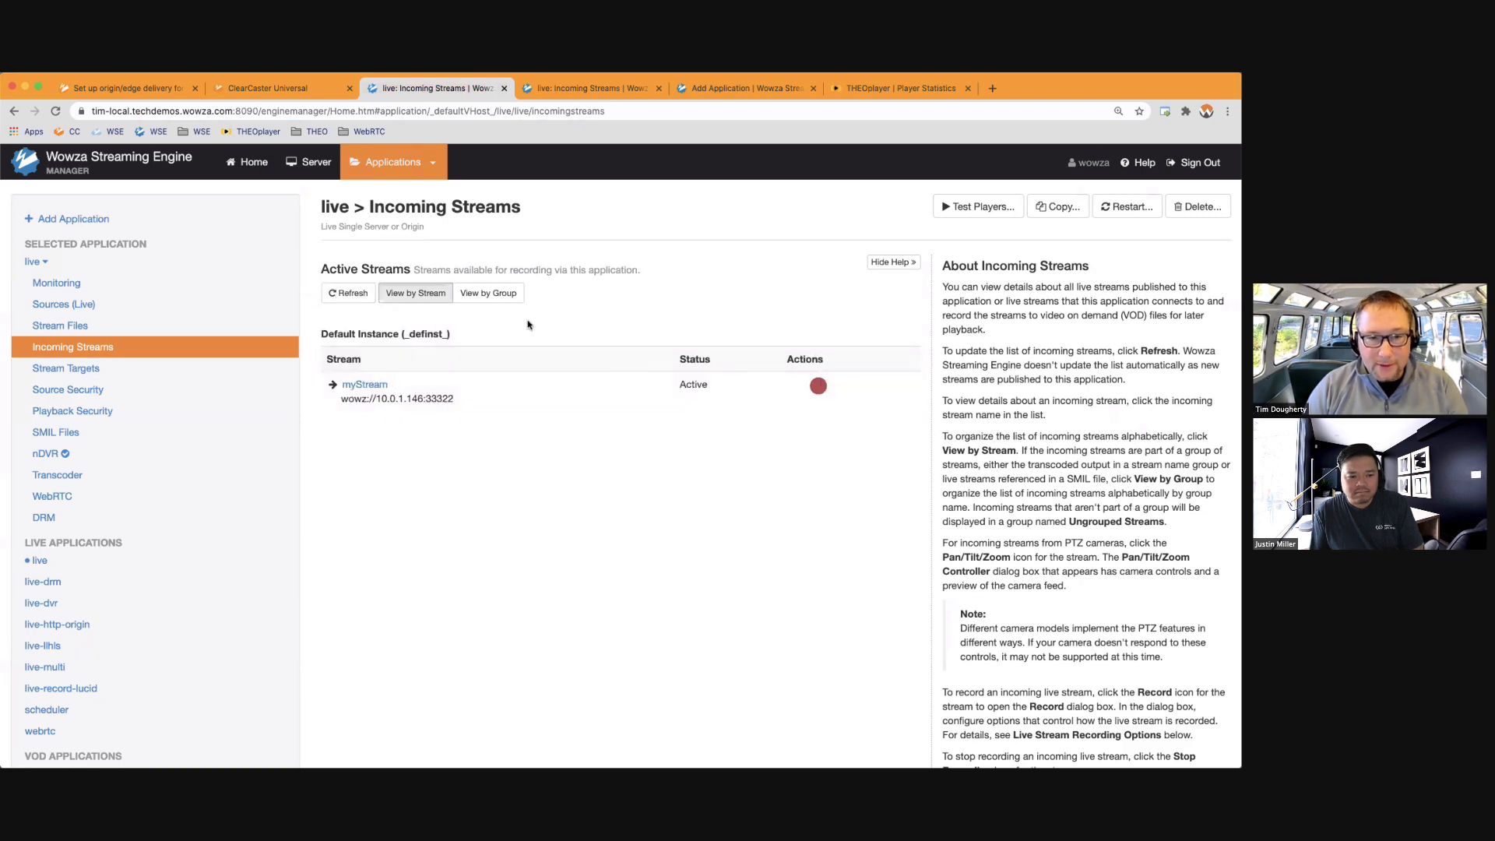
pyautogui.click(554, 88)
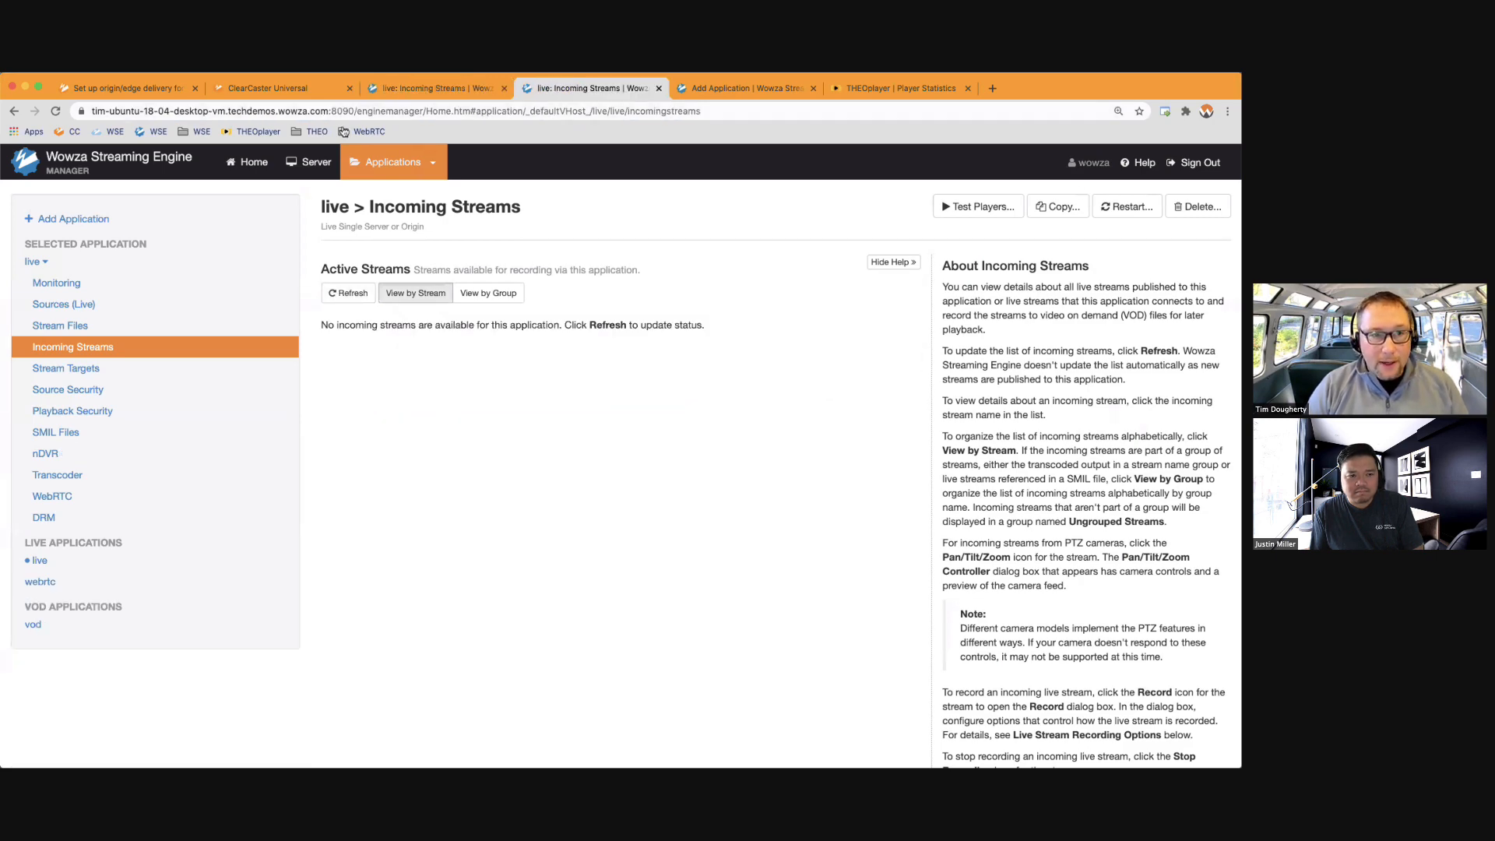
pyautogui.click(346, 294)
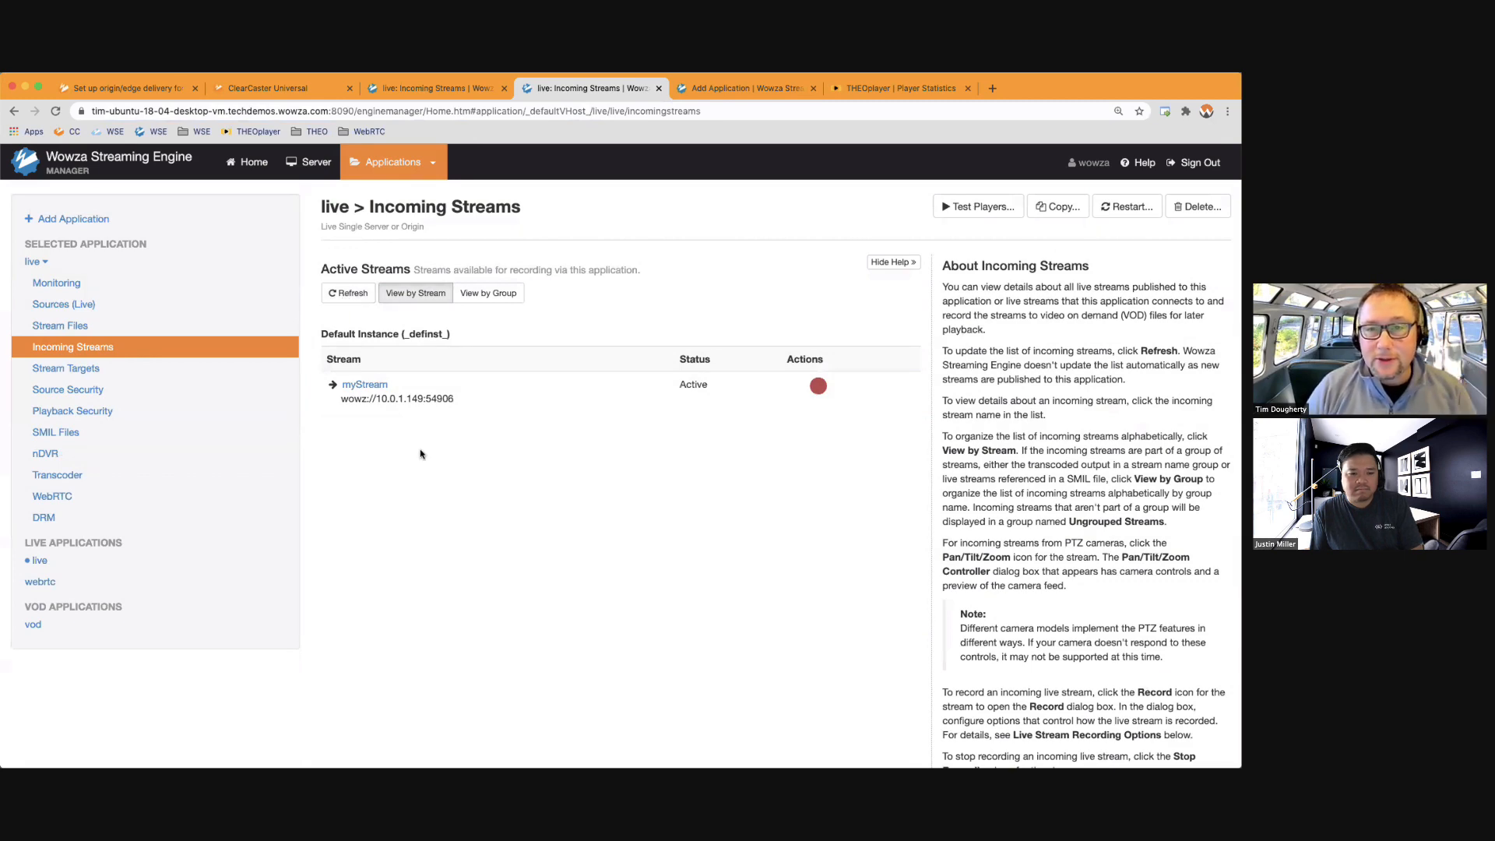
# Go to the Ubuntu server VM's Add Application page and check the server's host address.
pyautogui.click(736, 88)
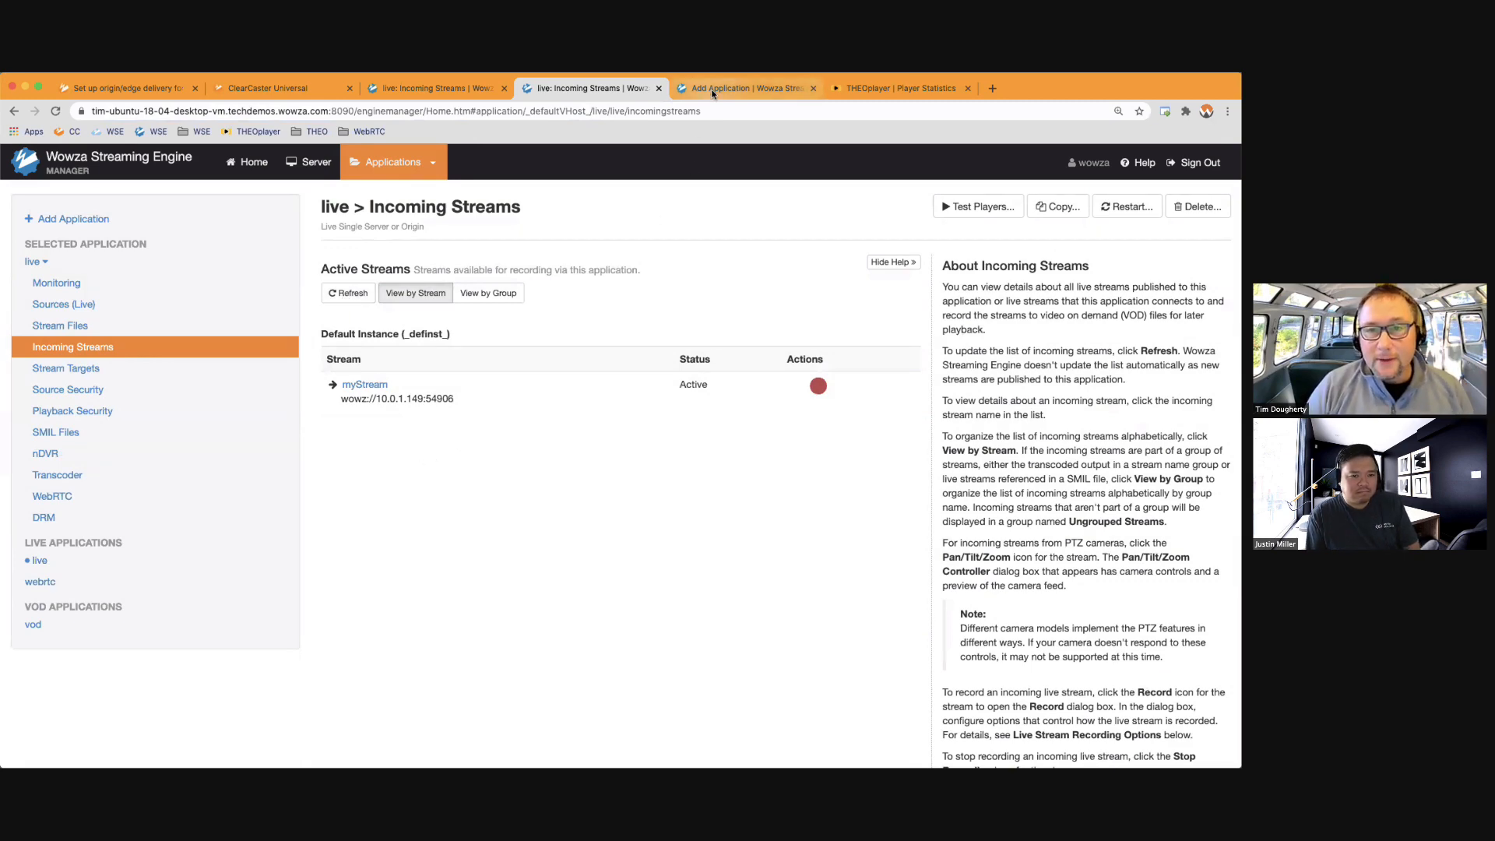
pyautogui.click(147, 115)
pyautogui.doubleClick(178, 111)
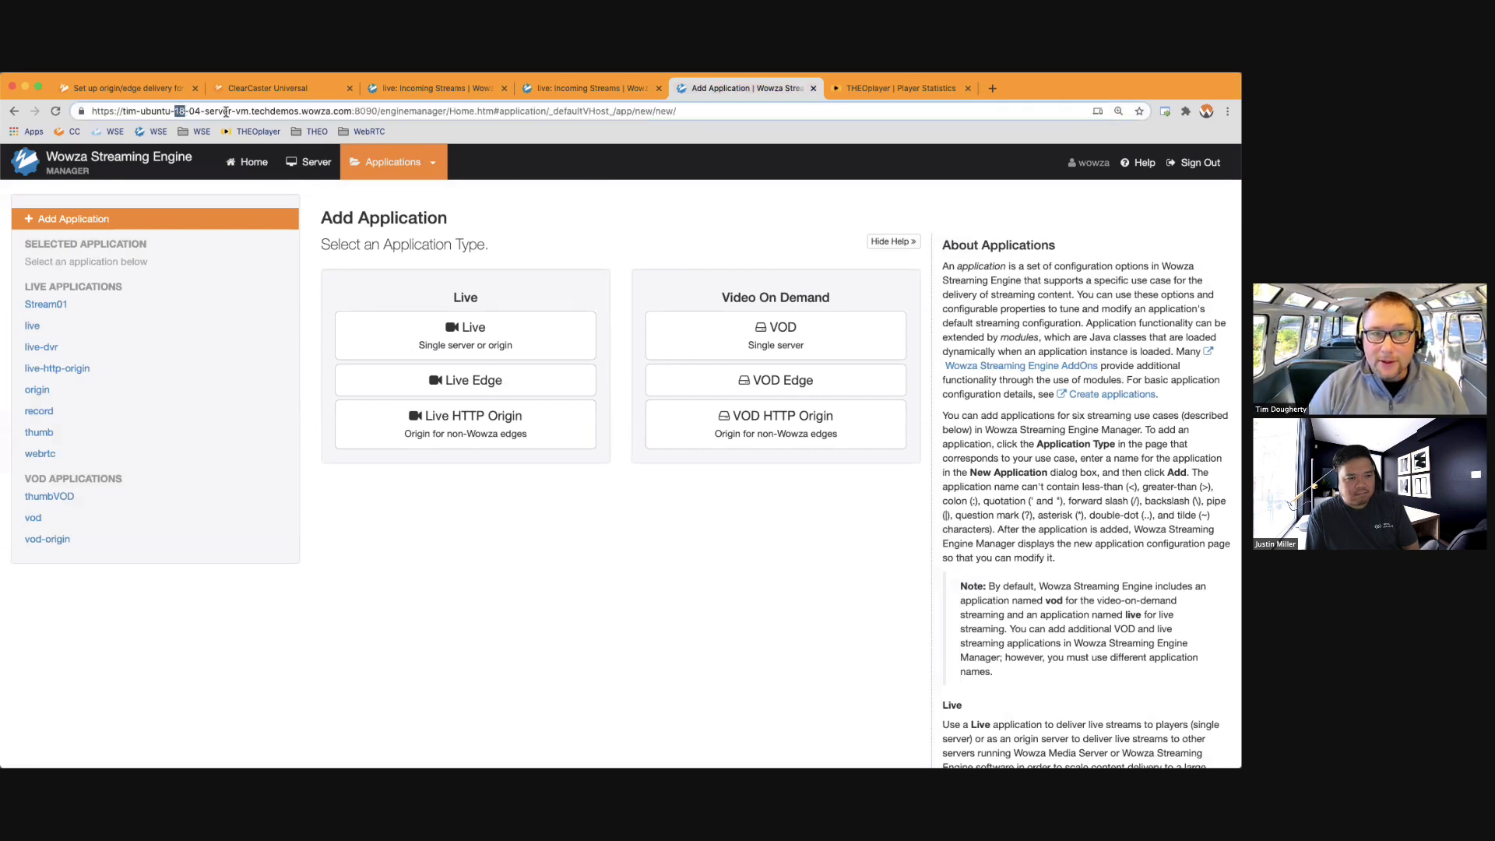
pyautogui.click(545, 213)
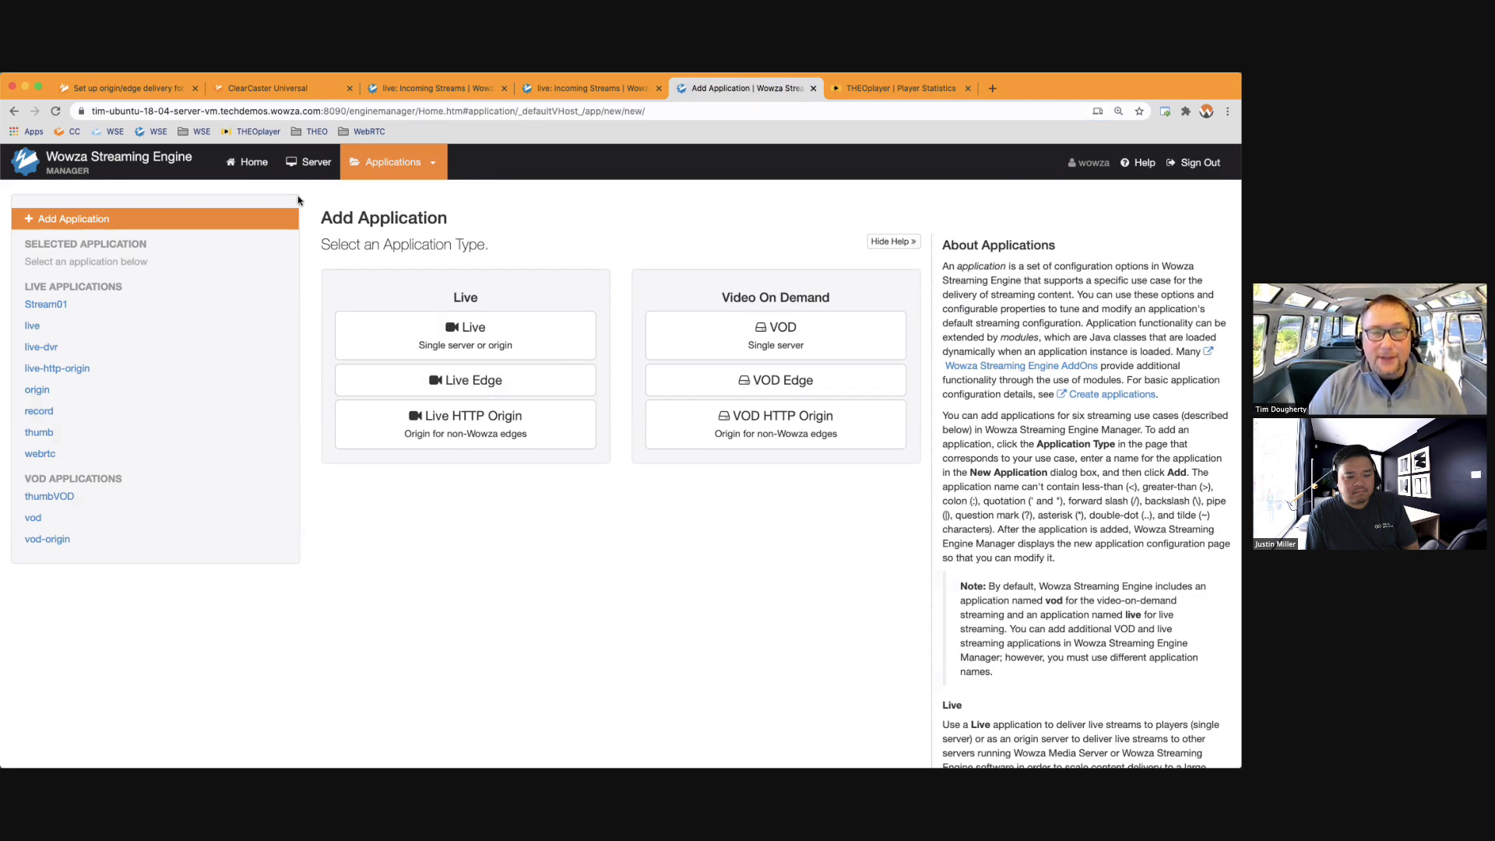
# Add a Live Edge application named edge on the Ubuntu server VM.
pyautogui.click(237, 164)
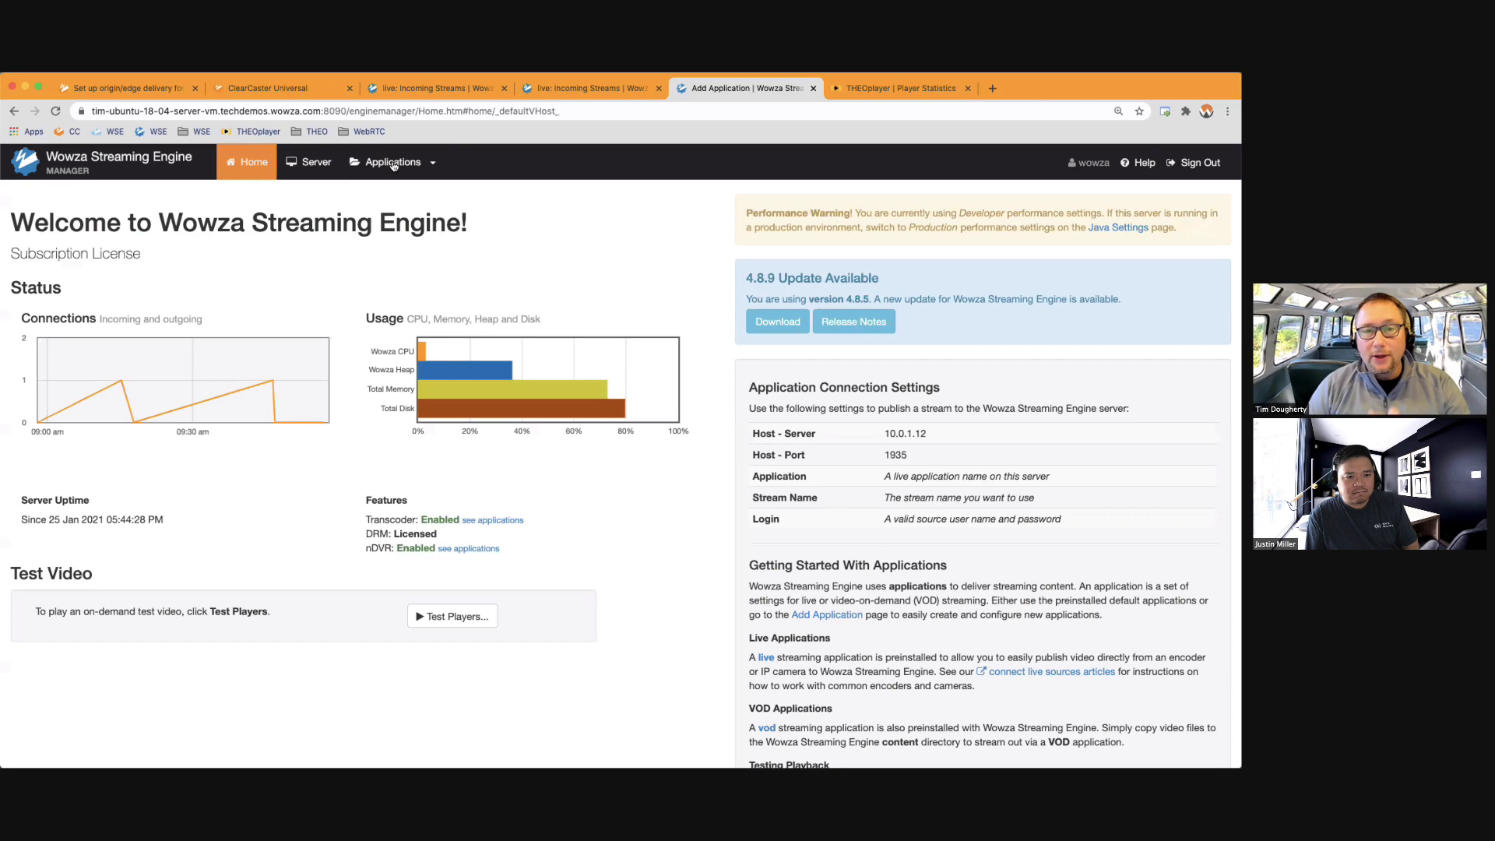
pyautogui.click(393, 163)
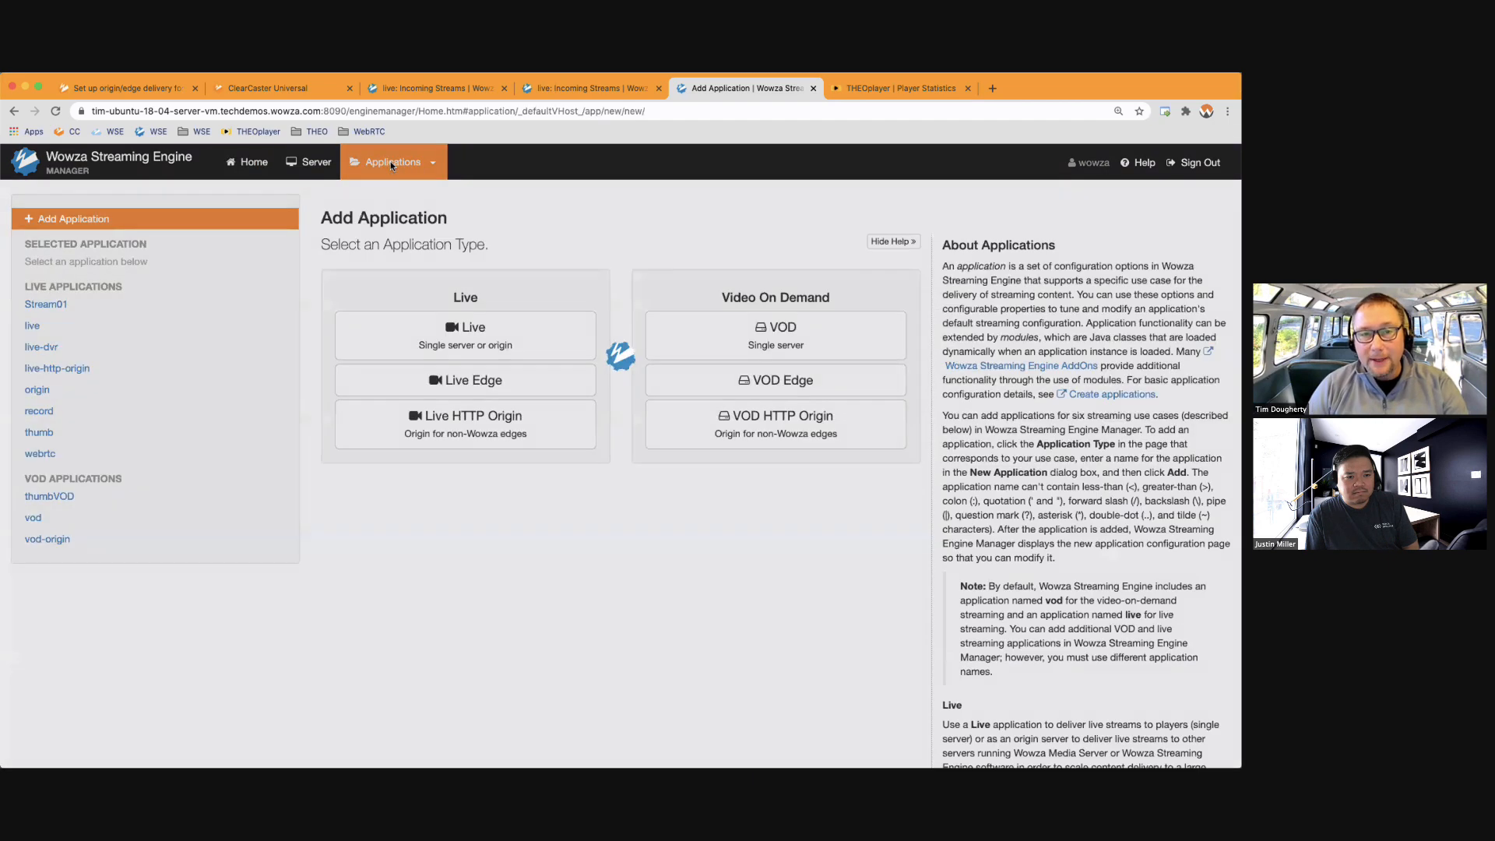
pyautogui.click(66, 221)
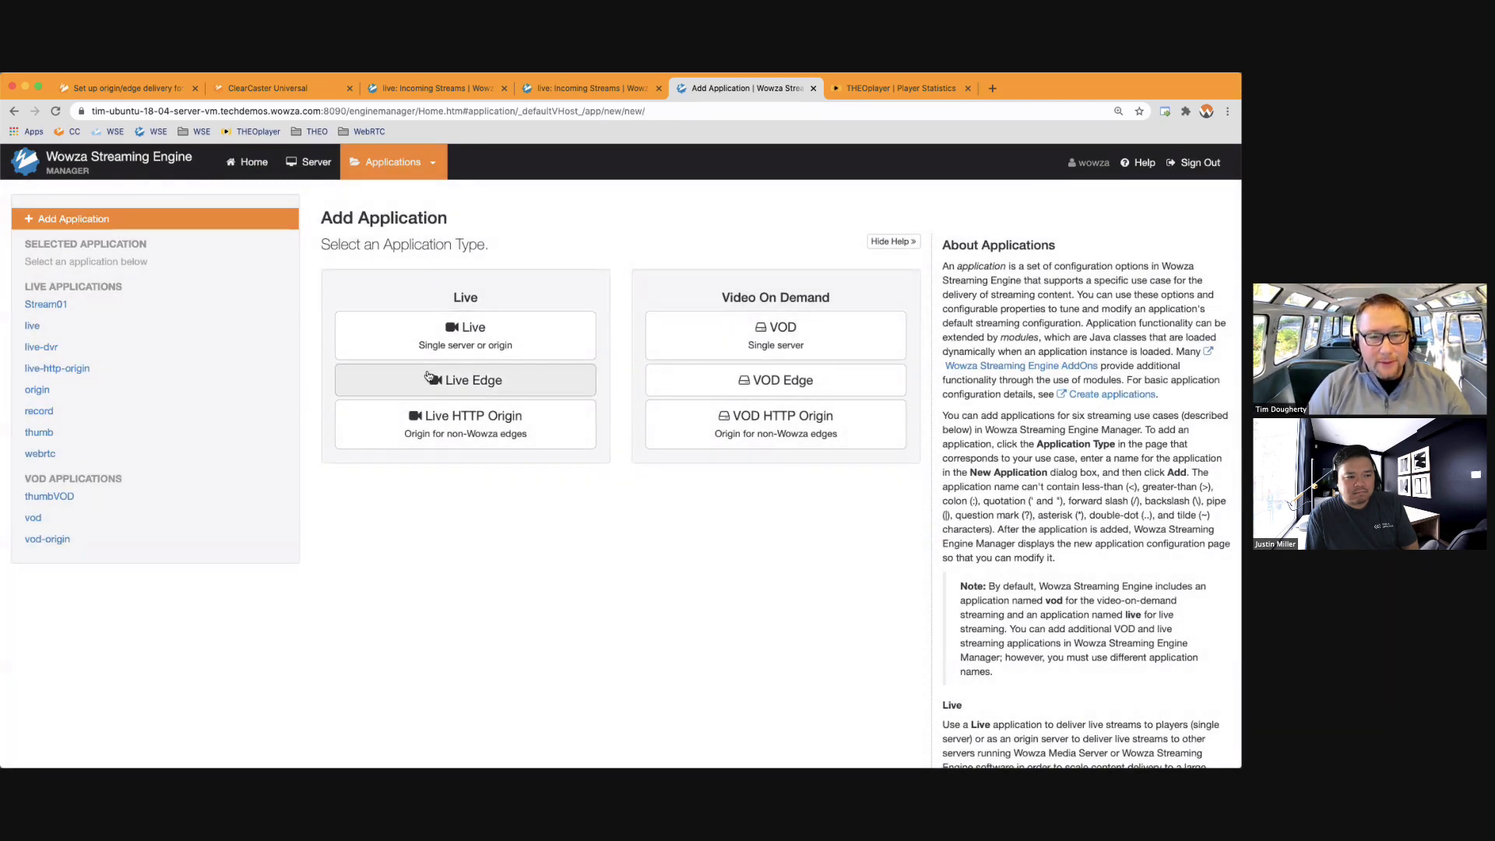
pyautogui.click(457, 382)
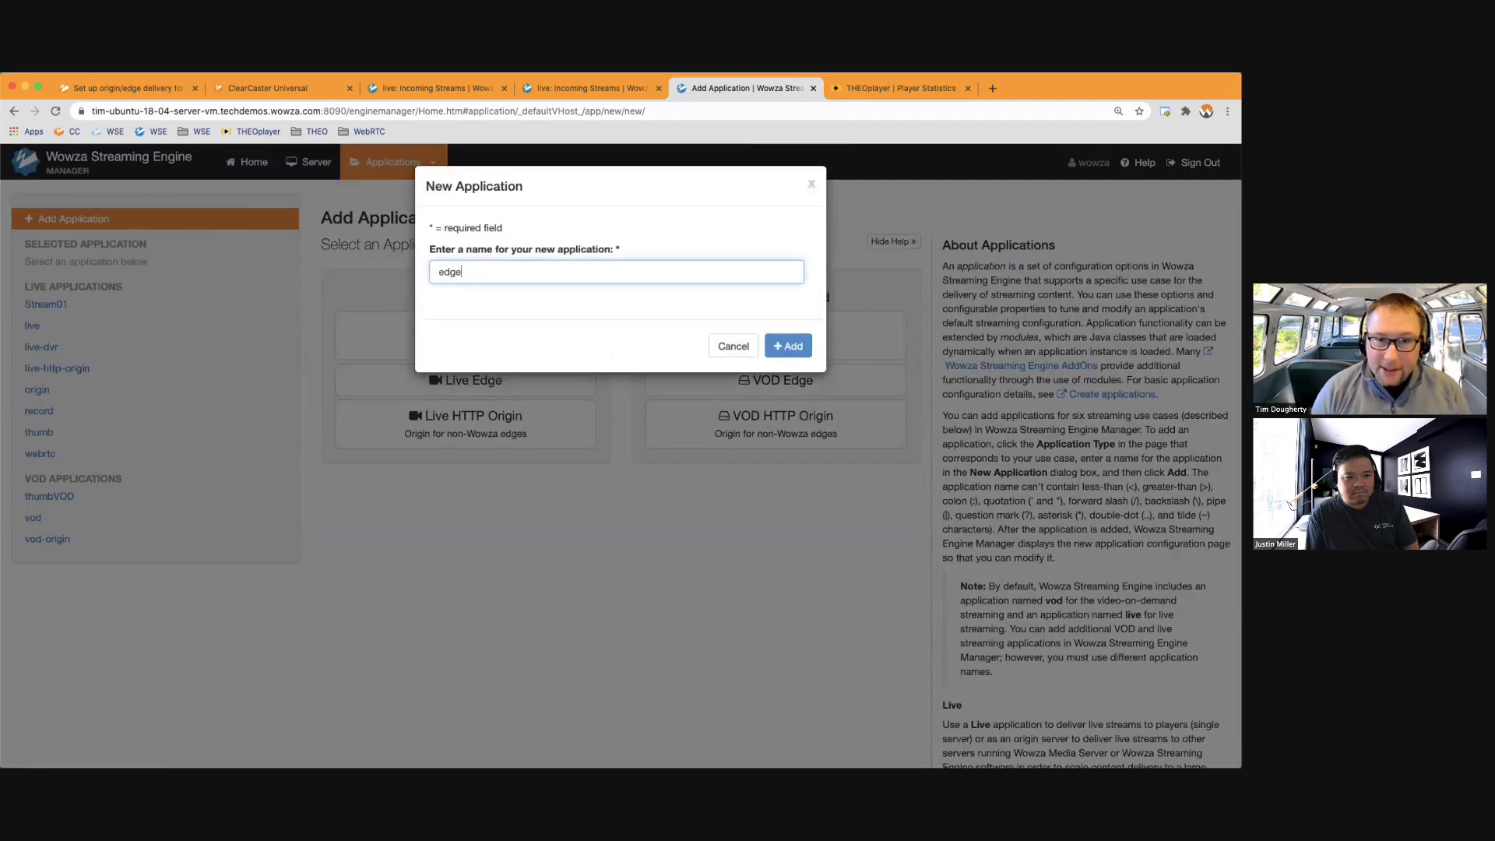
pyautogui.click(782, 351)
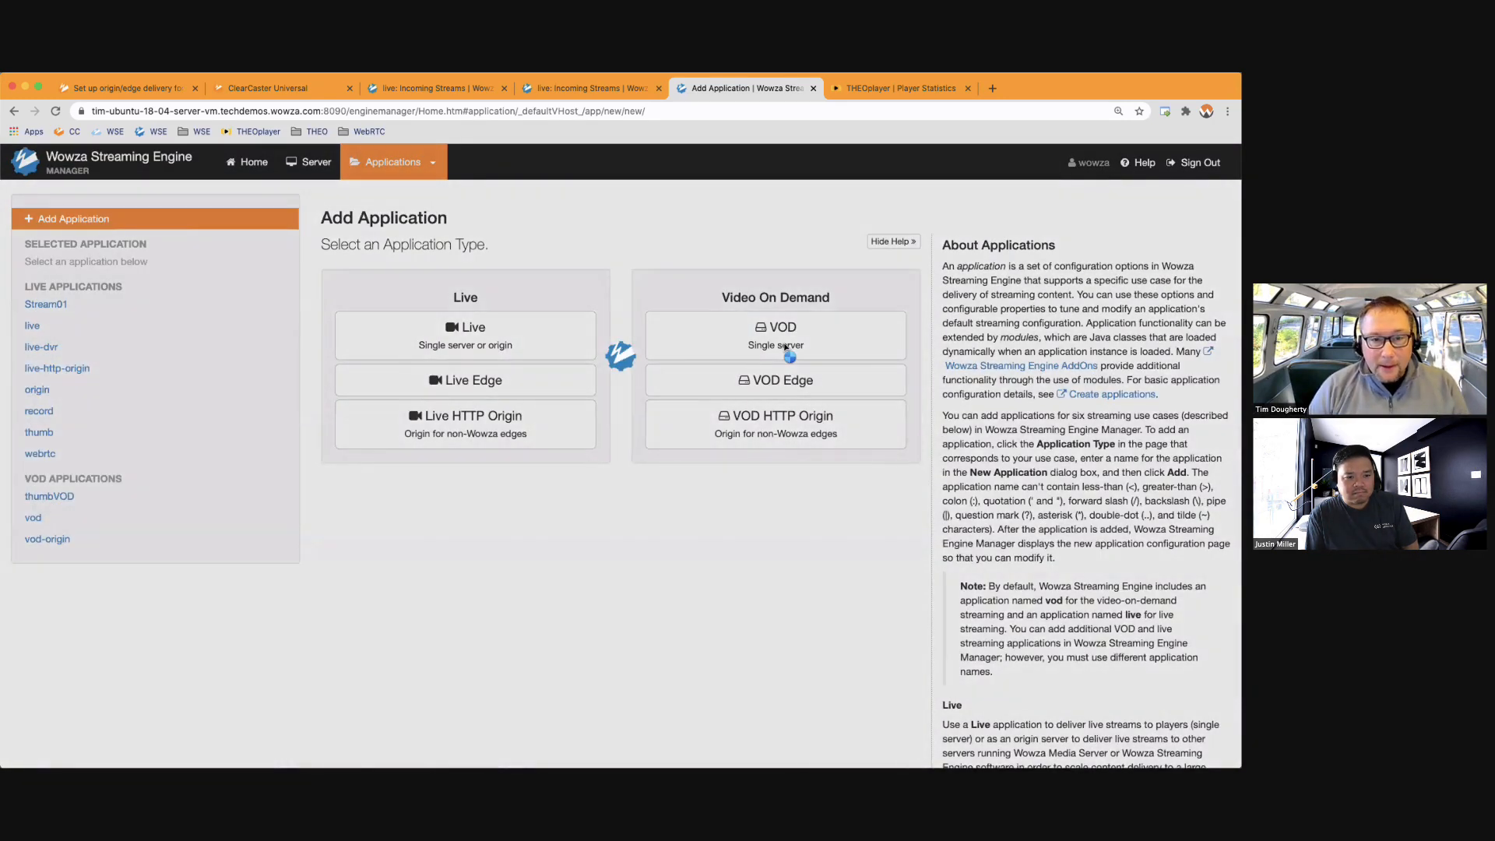
# Disable Adobe HDS and Microsoft Smooth Streaming playback for the edge application and set its primary origin URL to rtmp://10.0.1.9:1935/live.
pyautogui.scroll(-2, 551, 389)
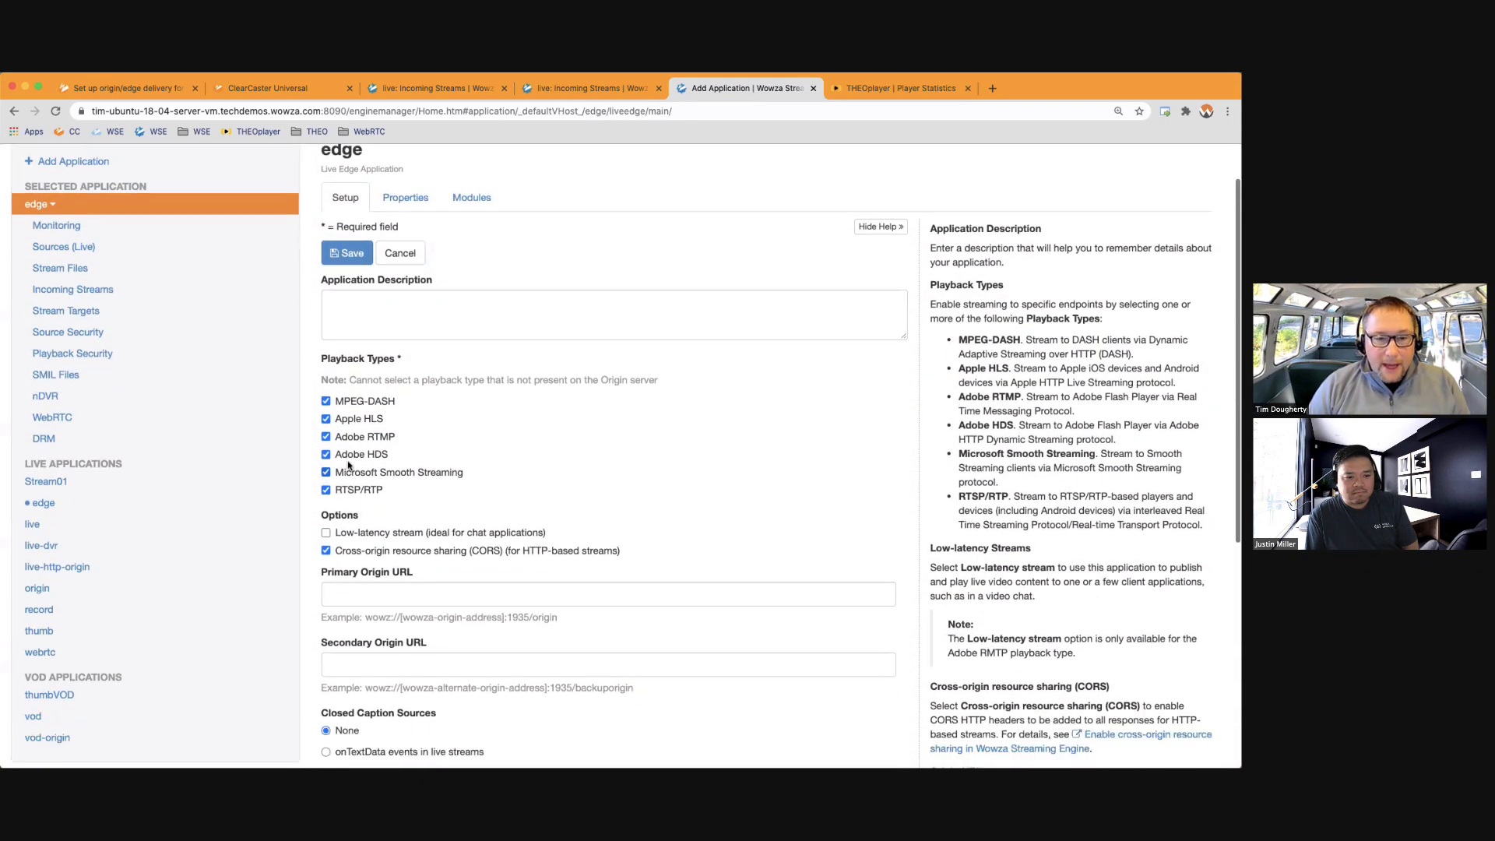
pyautogui.click(325, 472)
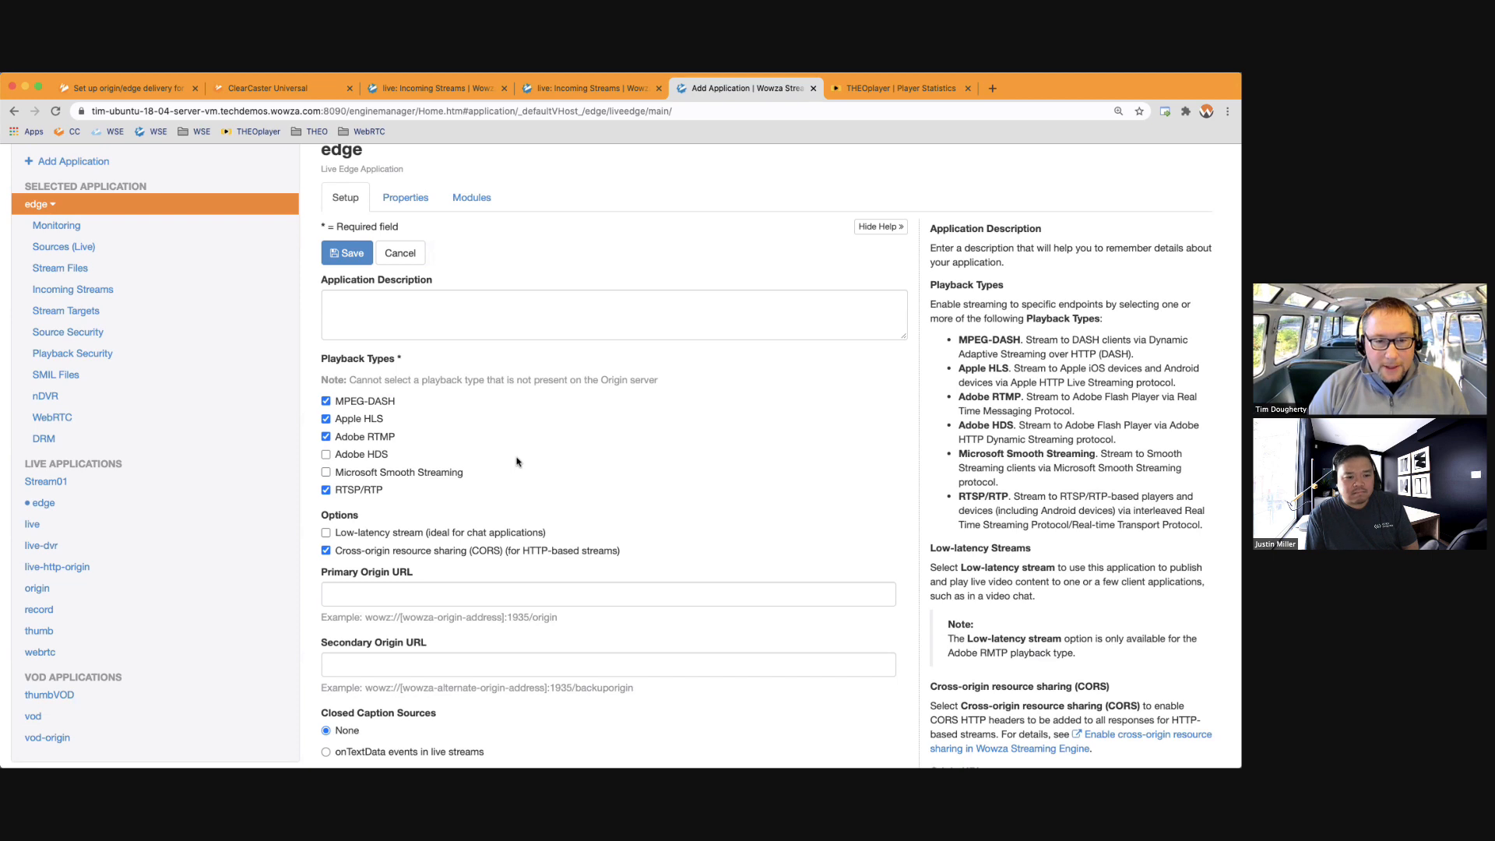
pyautogui.scroll(-3, 516, 462)
pyautogui.click(361, 494)
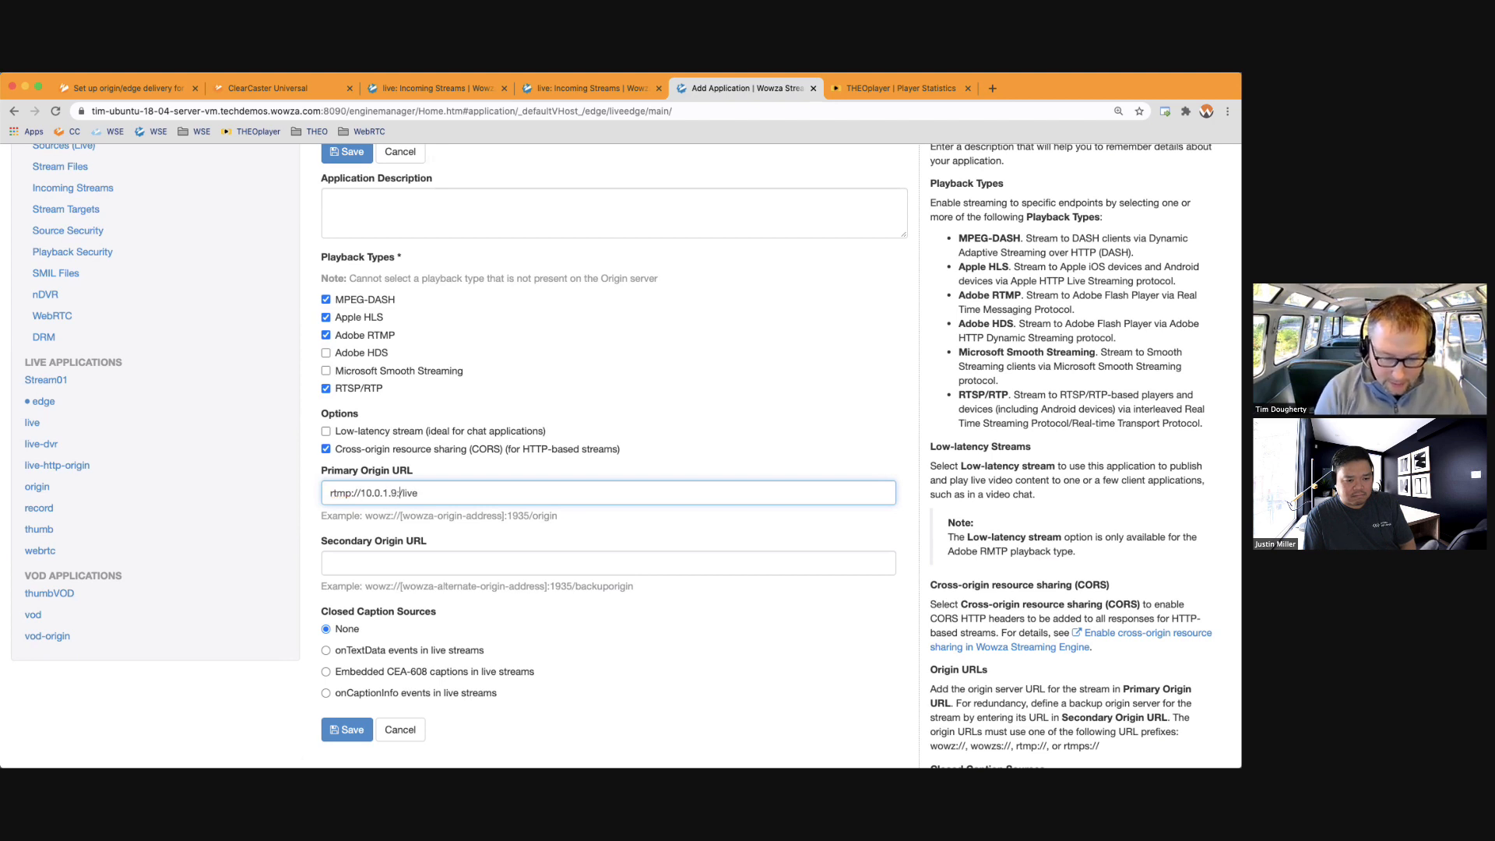
pyautogui.write('1935')
# Set the secondary origin URL to rtmp://10.0.1.11:1935/live, reusing the primary URL, and save the edge application.
pyautogui.moveTo(448, 496); pyautogui.dragTo(322, 483)
pyautogui.hotkey('ctrl', 'c')
pyautogui.click(363, 566)
pyautogui.hotkey('ctrl', 'v')
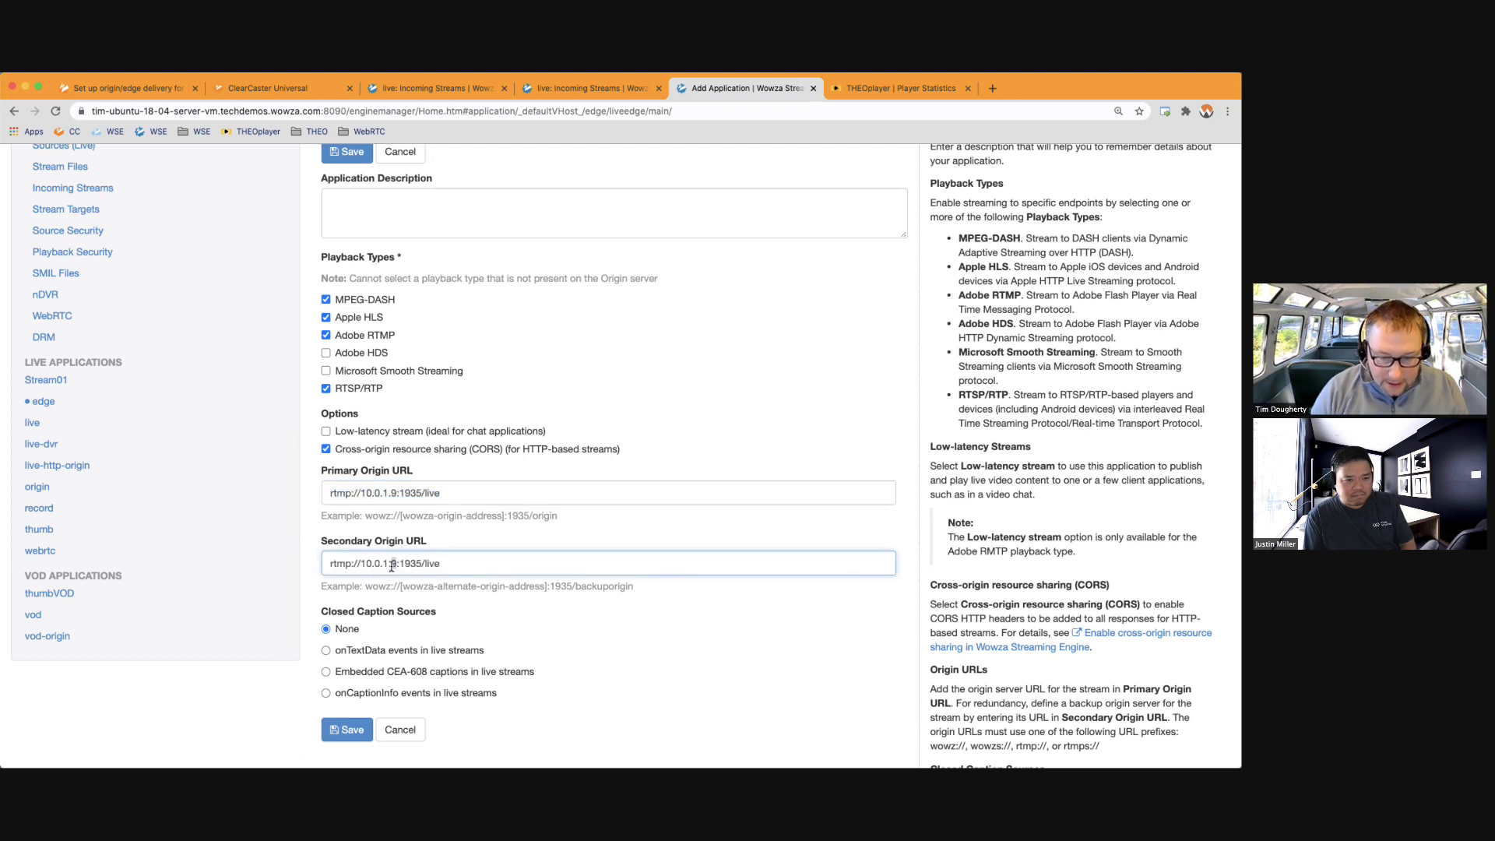
pyautogui.write('11')
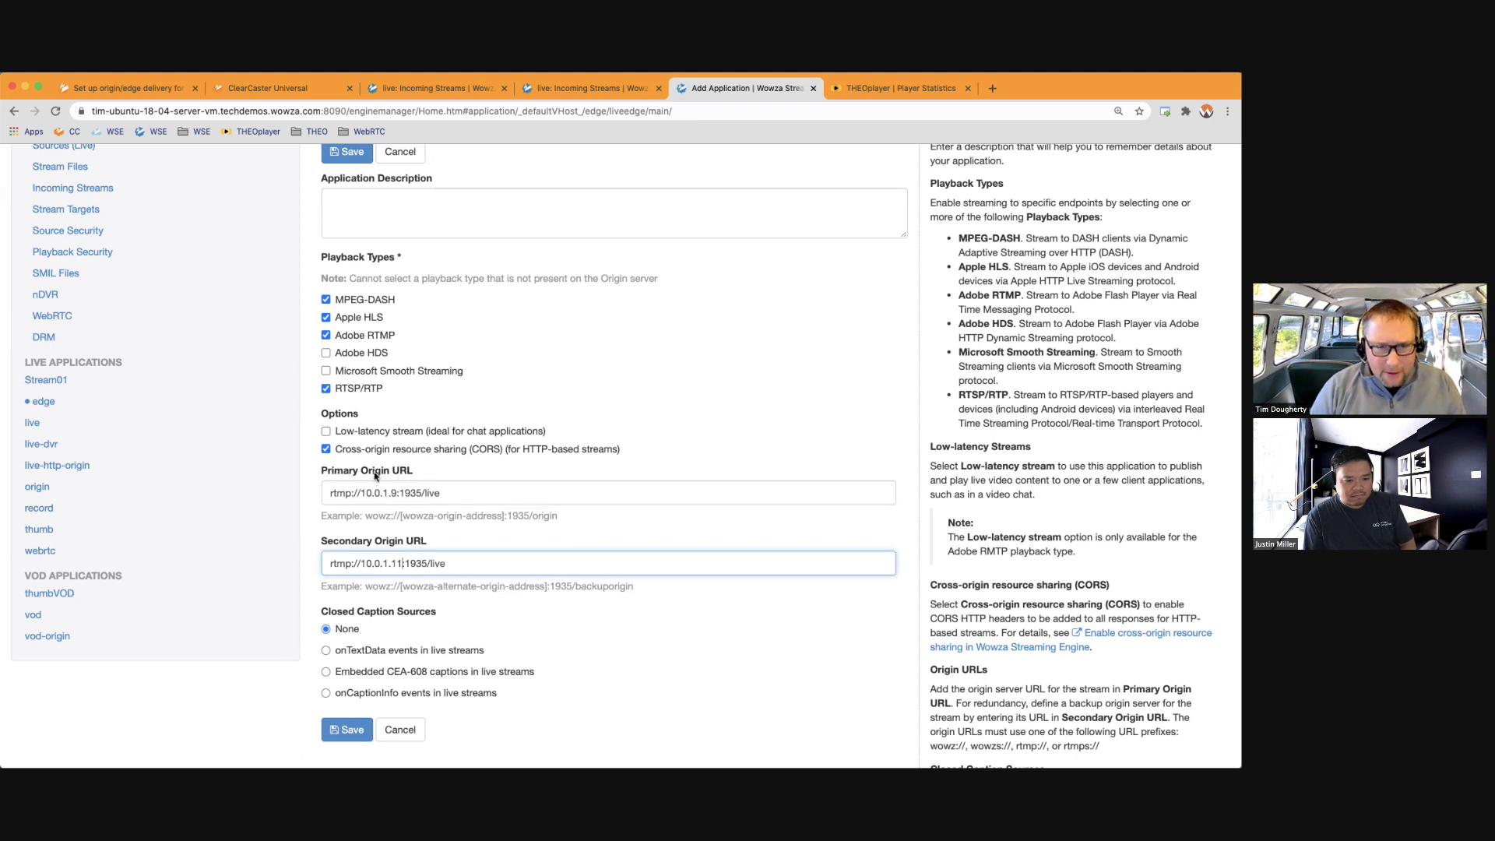
pyautogui.click(335, 471)
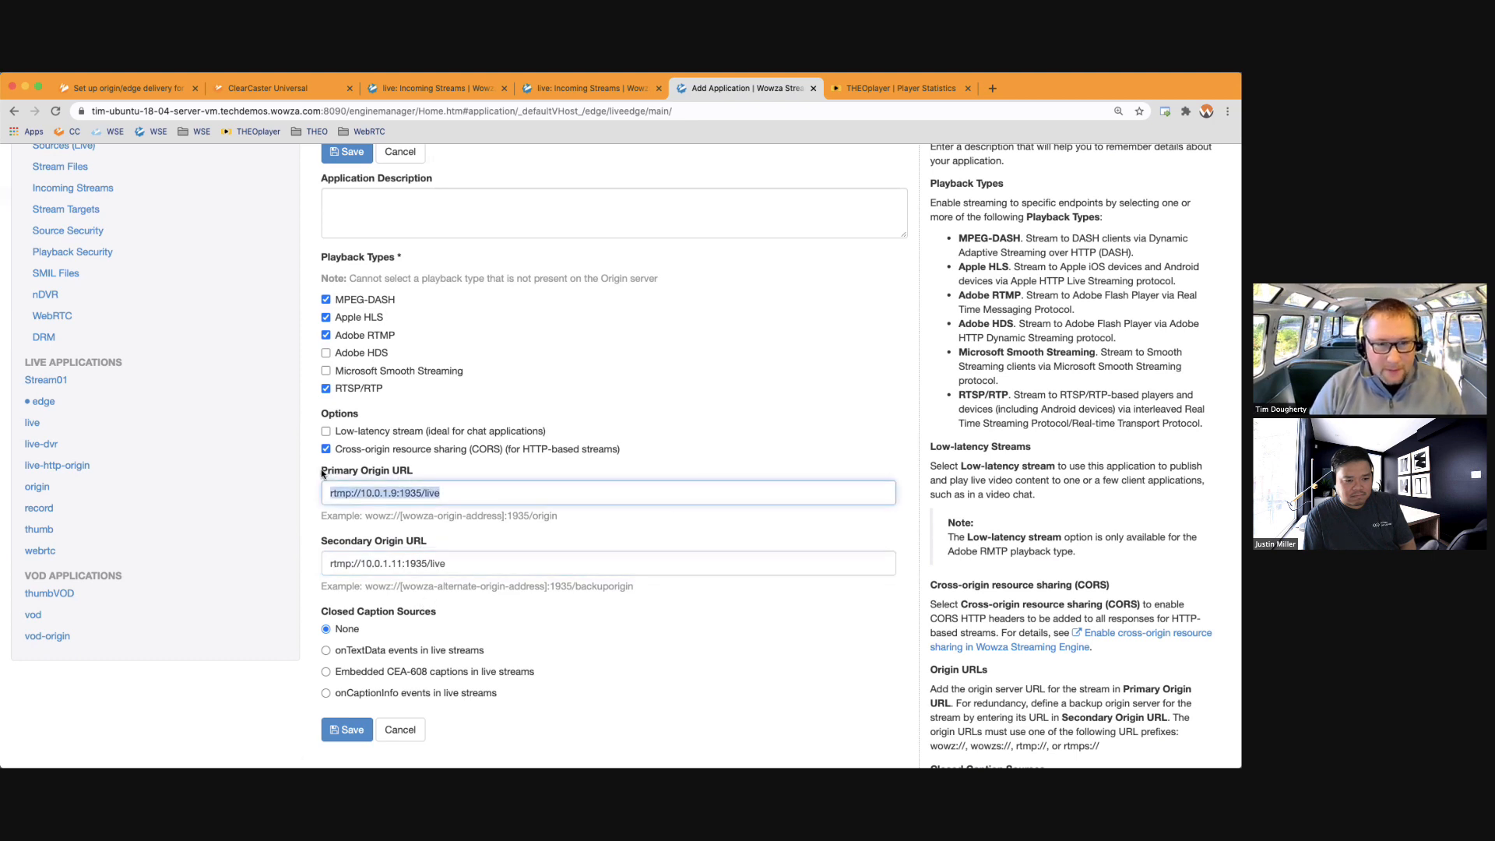
pyautogui.moveTo(322, 472); pyautogui.dragTo(404, 476)
pyautogui.moveTo(327, 543); pyautogui.dragTo(403, 540)
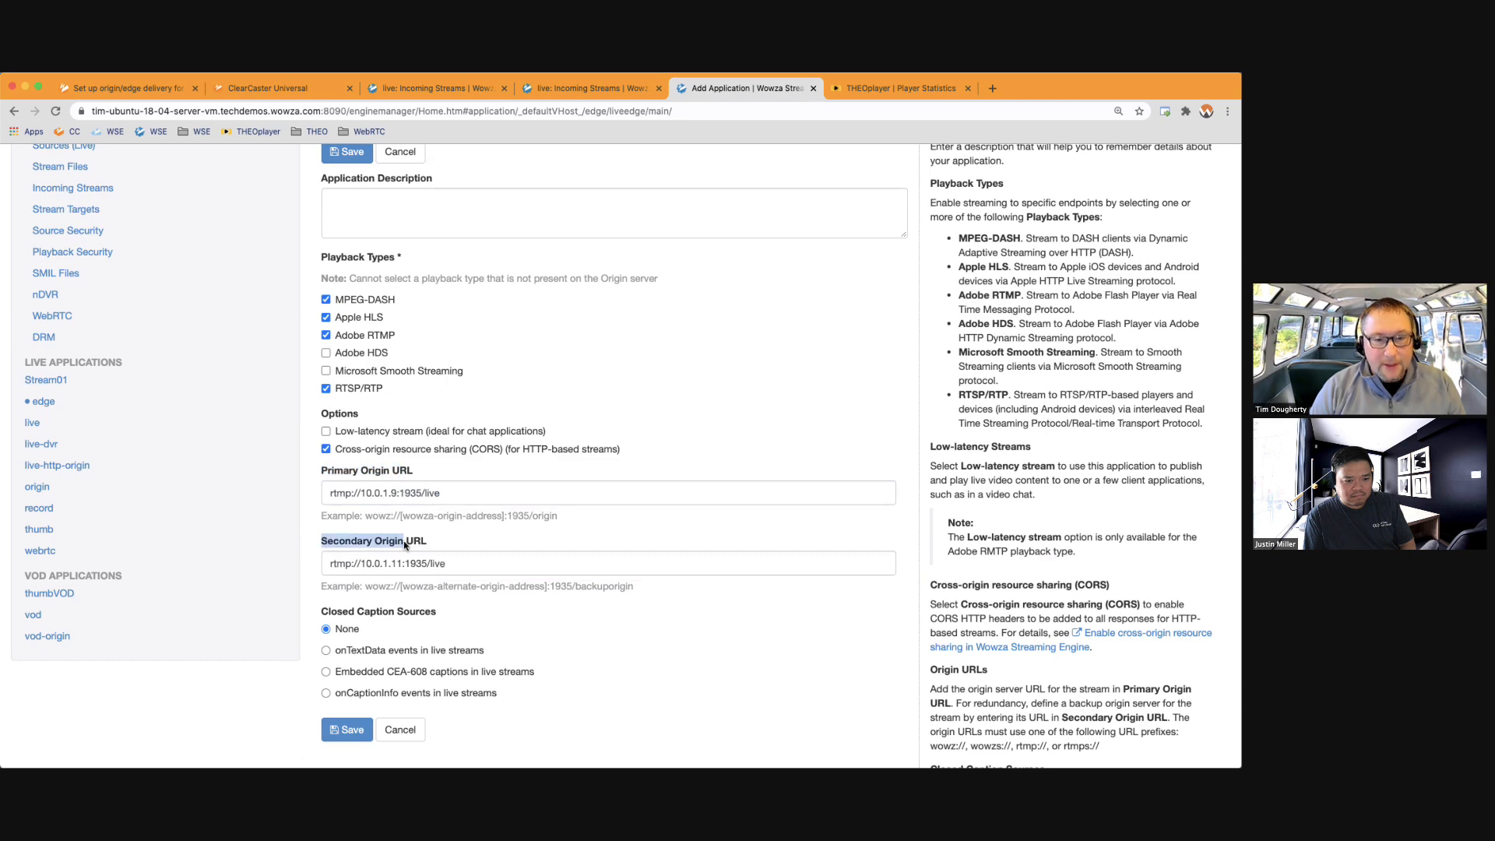
pyautogui.click(348, 730)
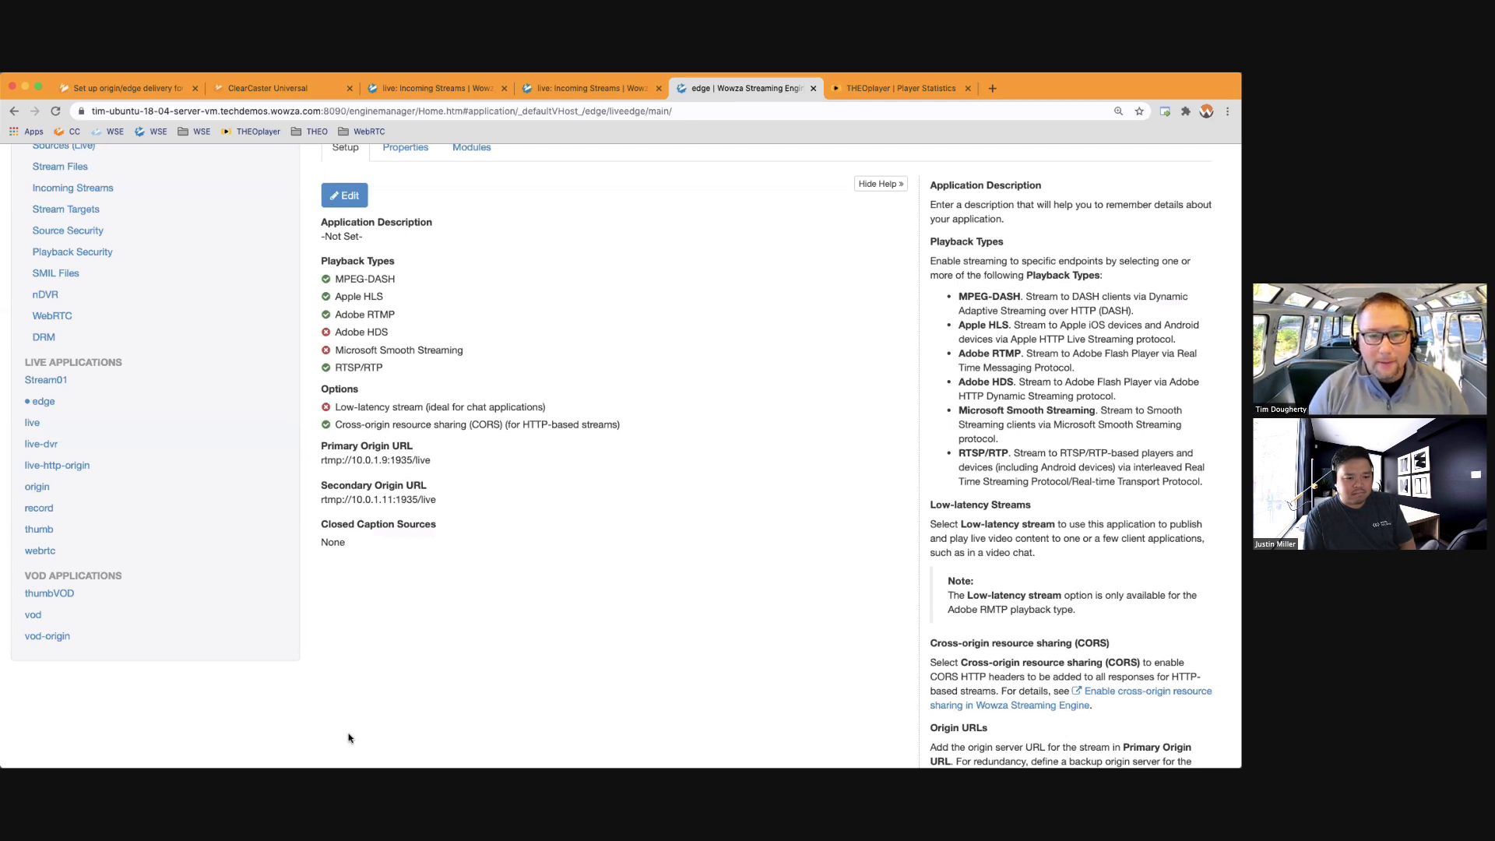
pyautogui.scroll(4, 436, 540)
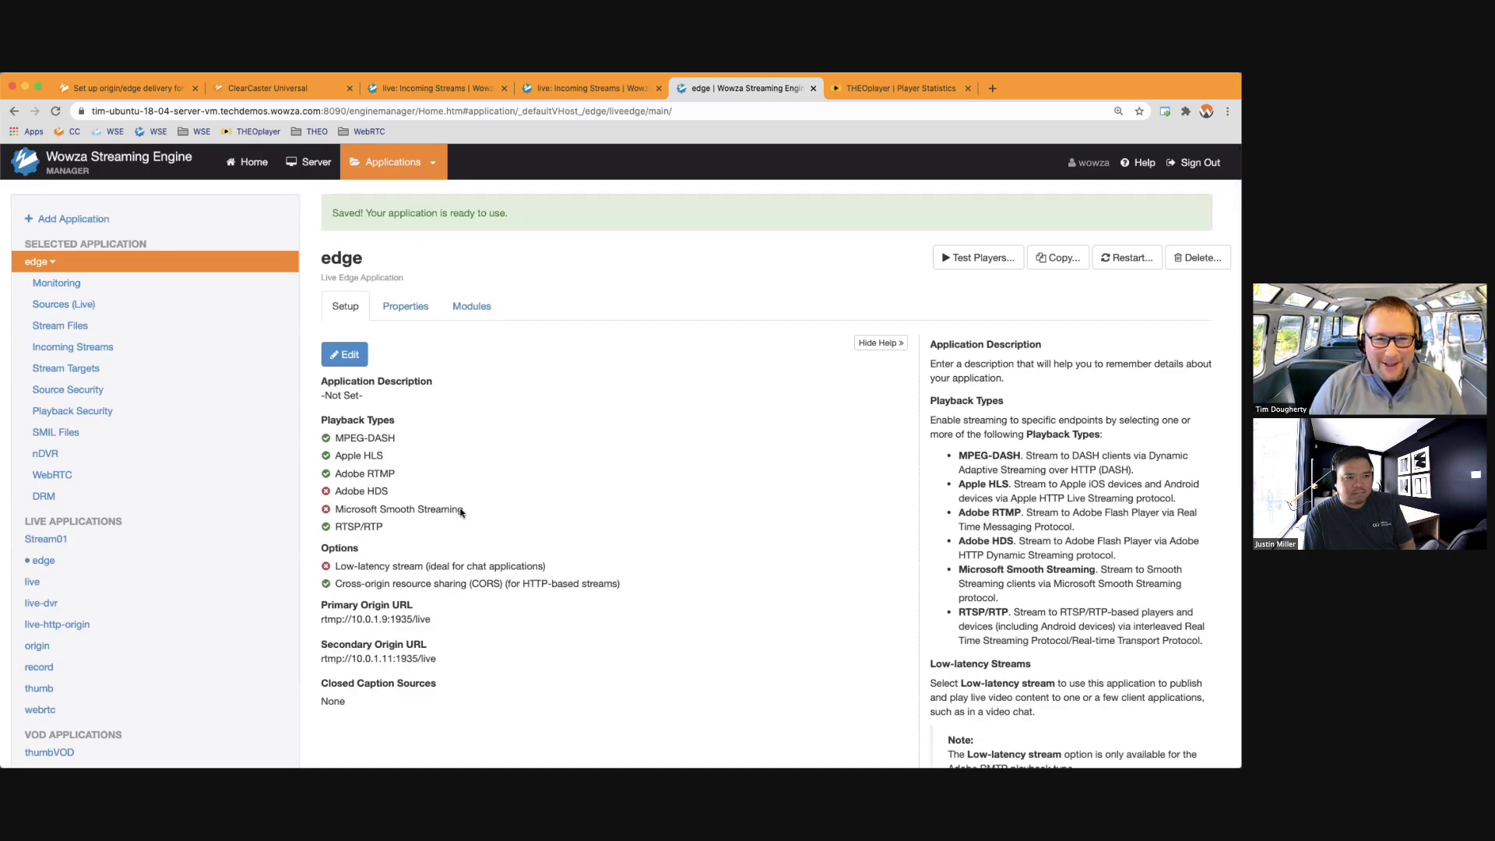
# Open the monitoring pages of the live application on the local server and desktop VM, and of the edge application on the server VM.
pyautogui.click(862, 89)
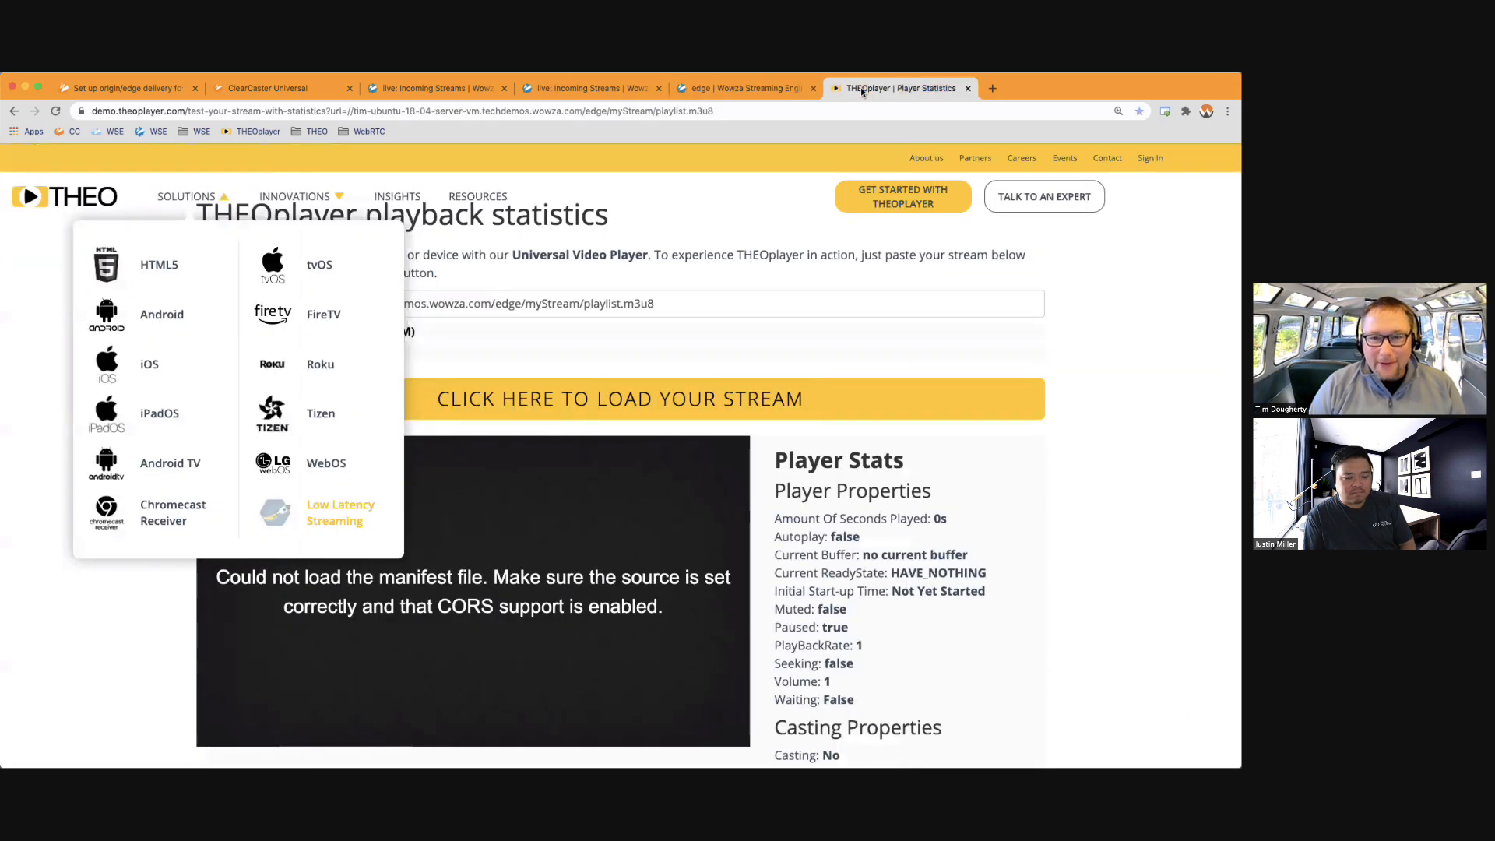
pyautogui.click(413, 85)
pyautogui.click(50, 287)
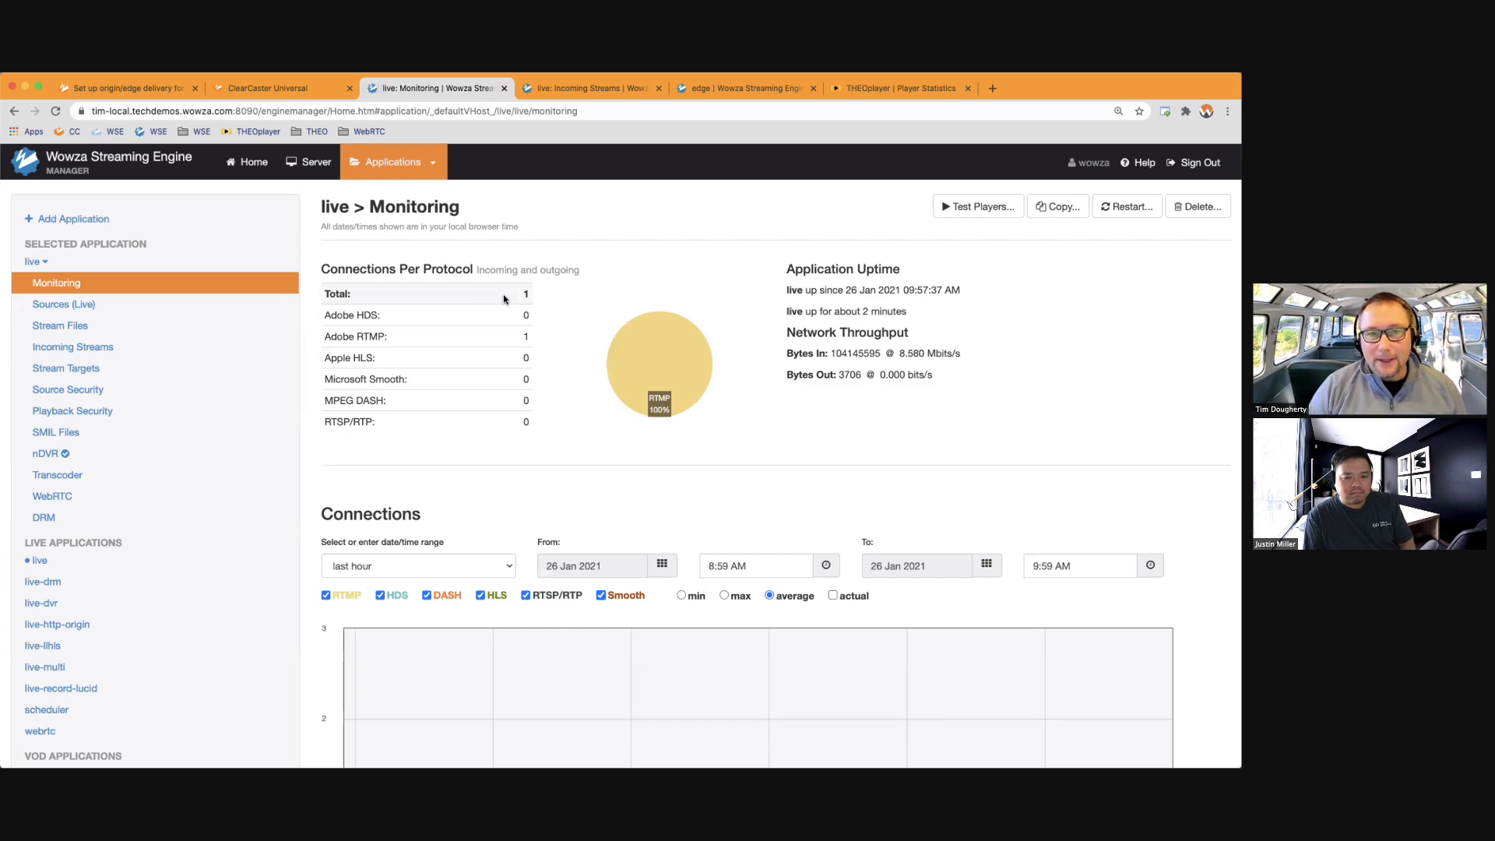
pyautogui.click(590, 90)
pyautogui.click(49, 285)
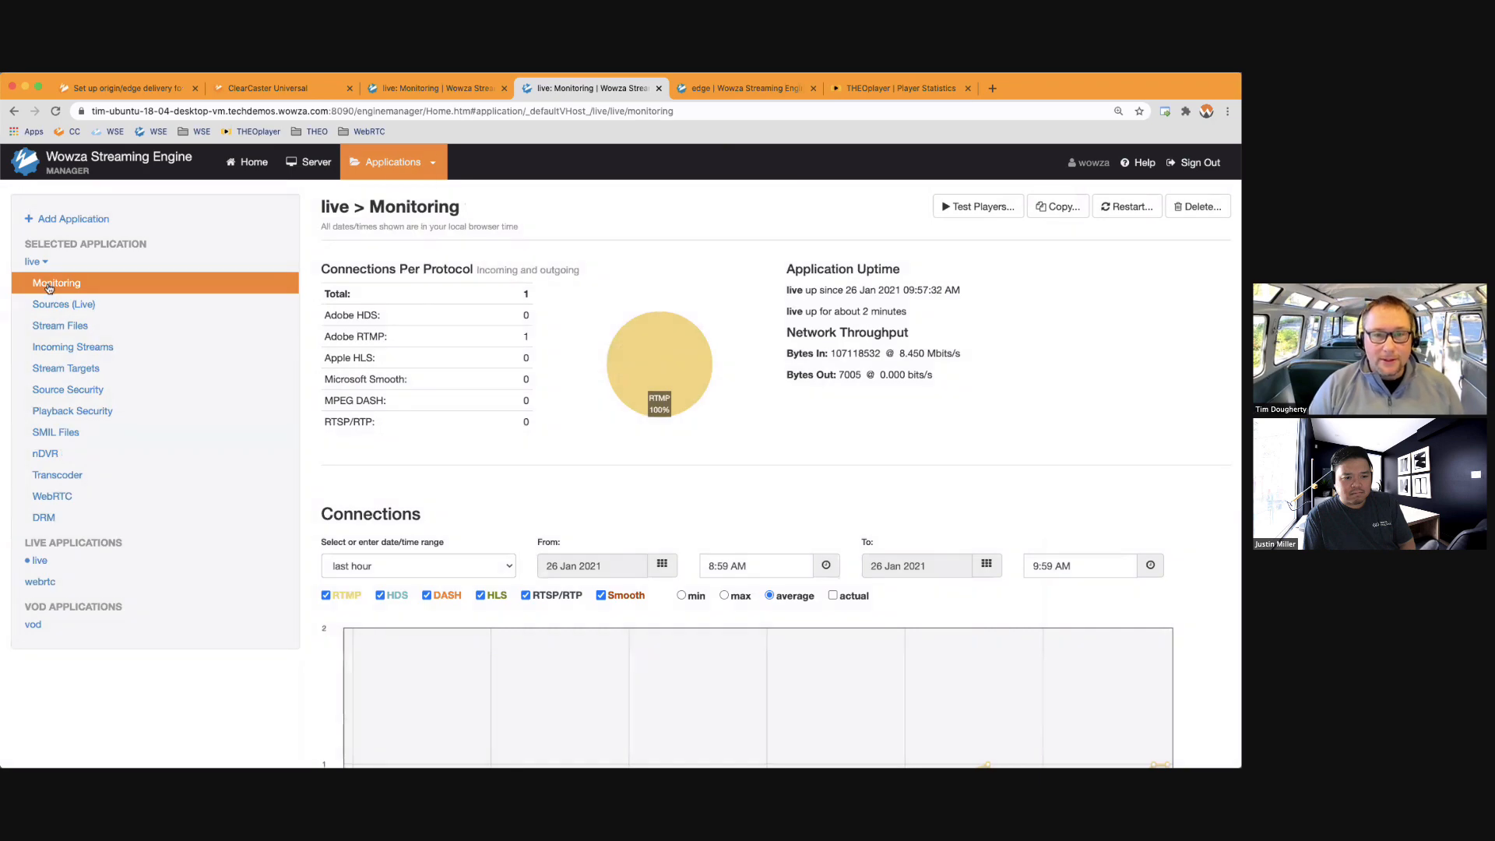
pyautogui.click(712, 89)
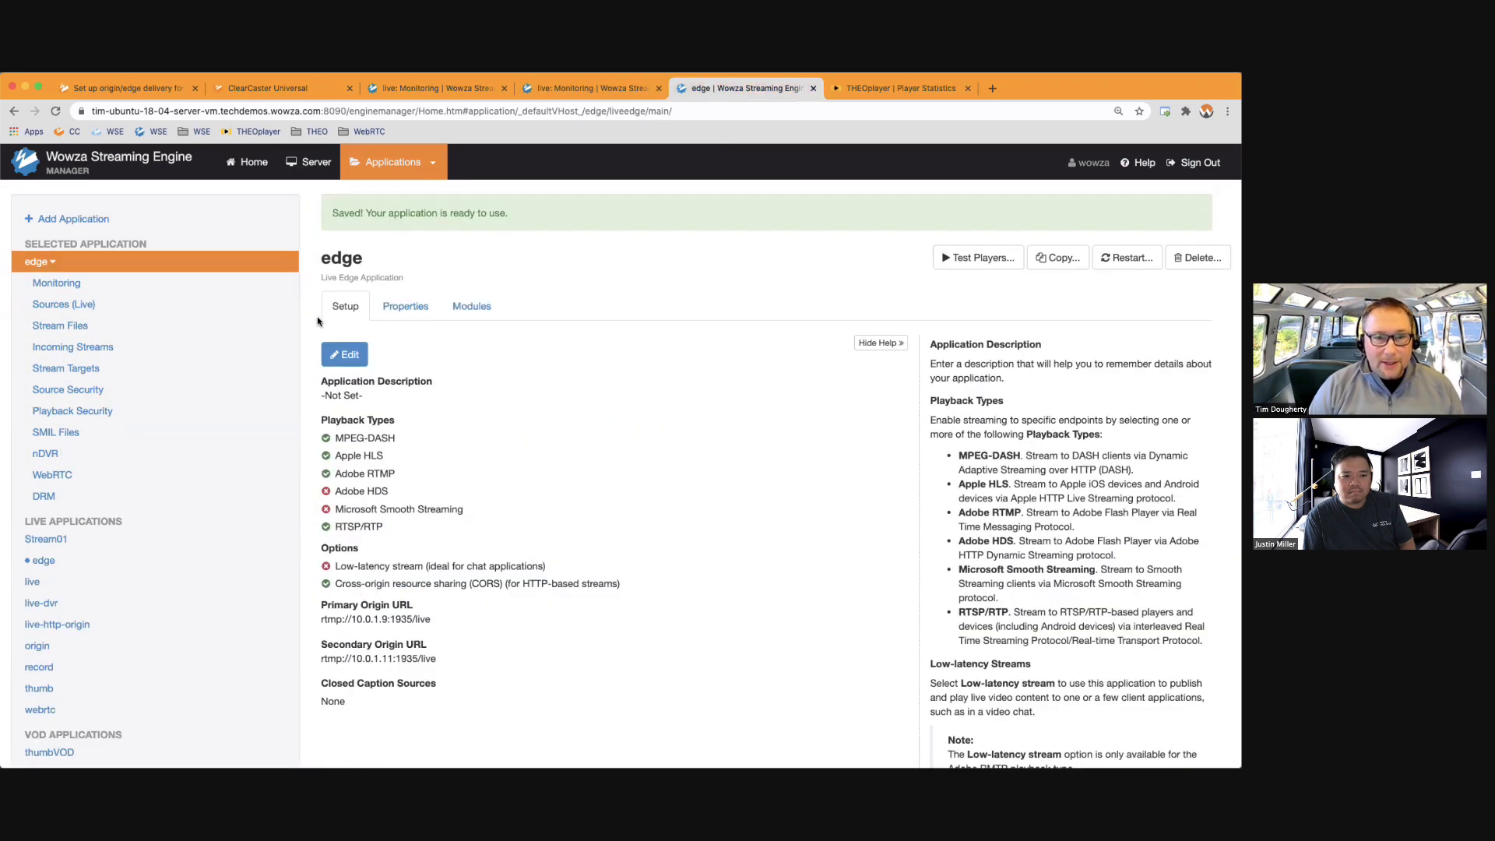
pyautogui.click(56, 285)
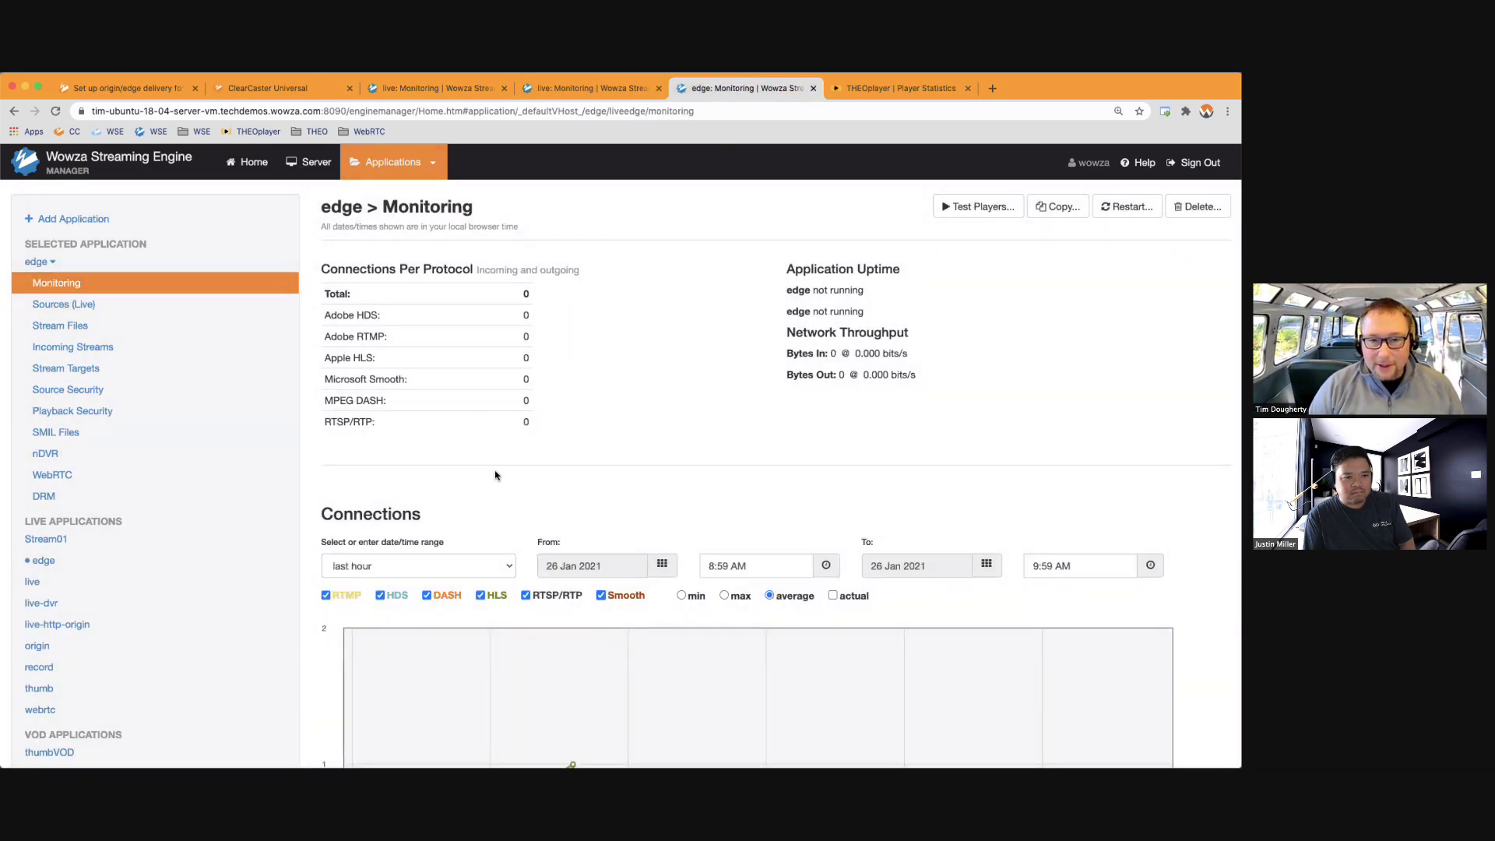
pyautogui.click(410, 83)
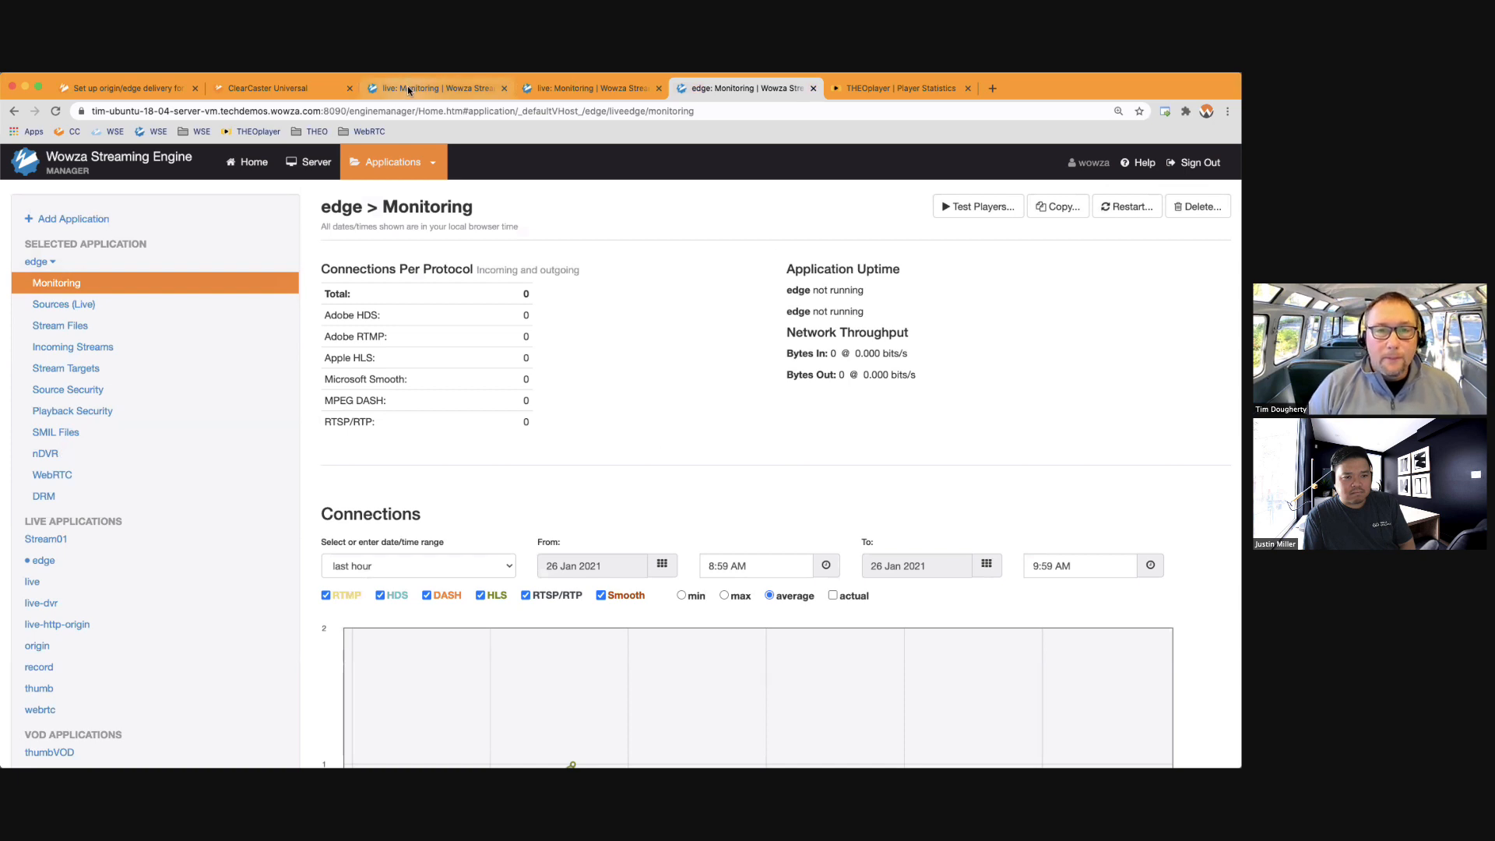
pyautogui.click(728, 90)
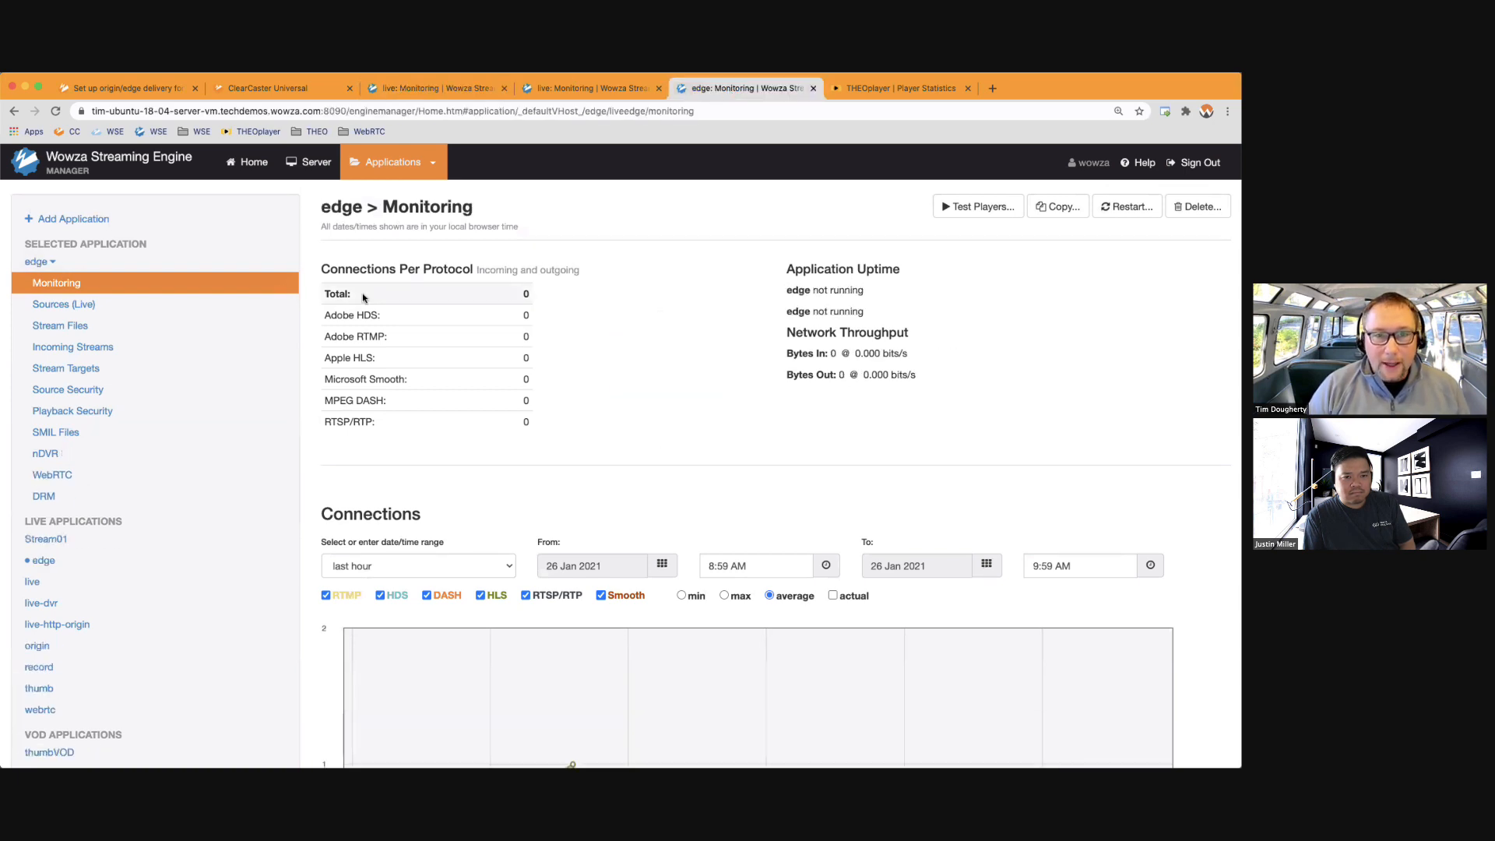
# Switch to the THEOplayer statistics page, load the edge/myStream/playlist.m3u8 stream from the server VM and start playback.
pyautogui.click(881, 90)
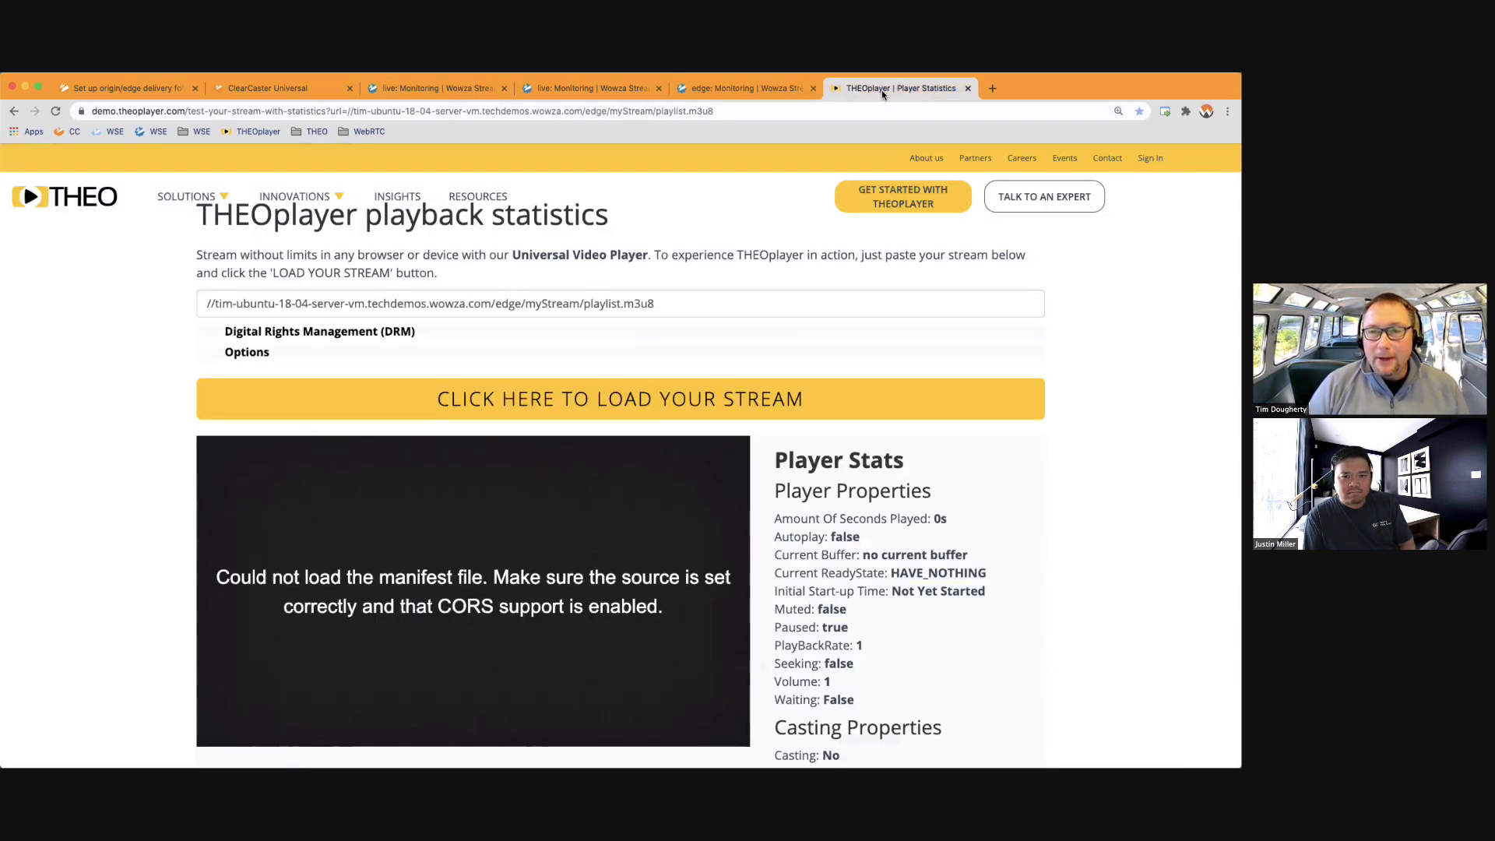
pyautogui.click(573, 401)
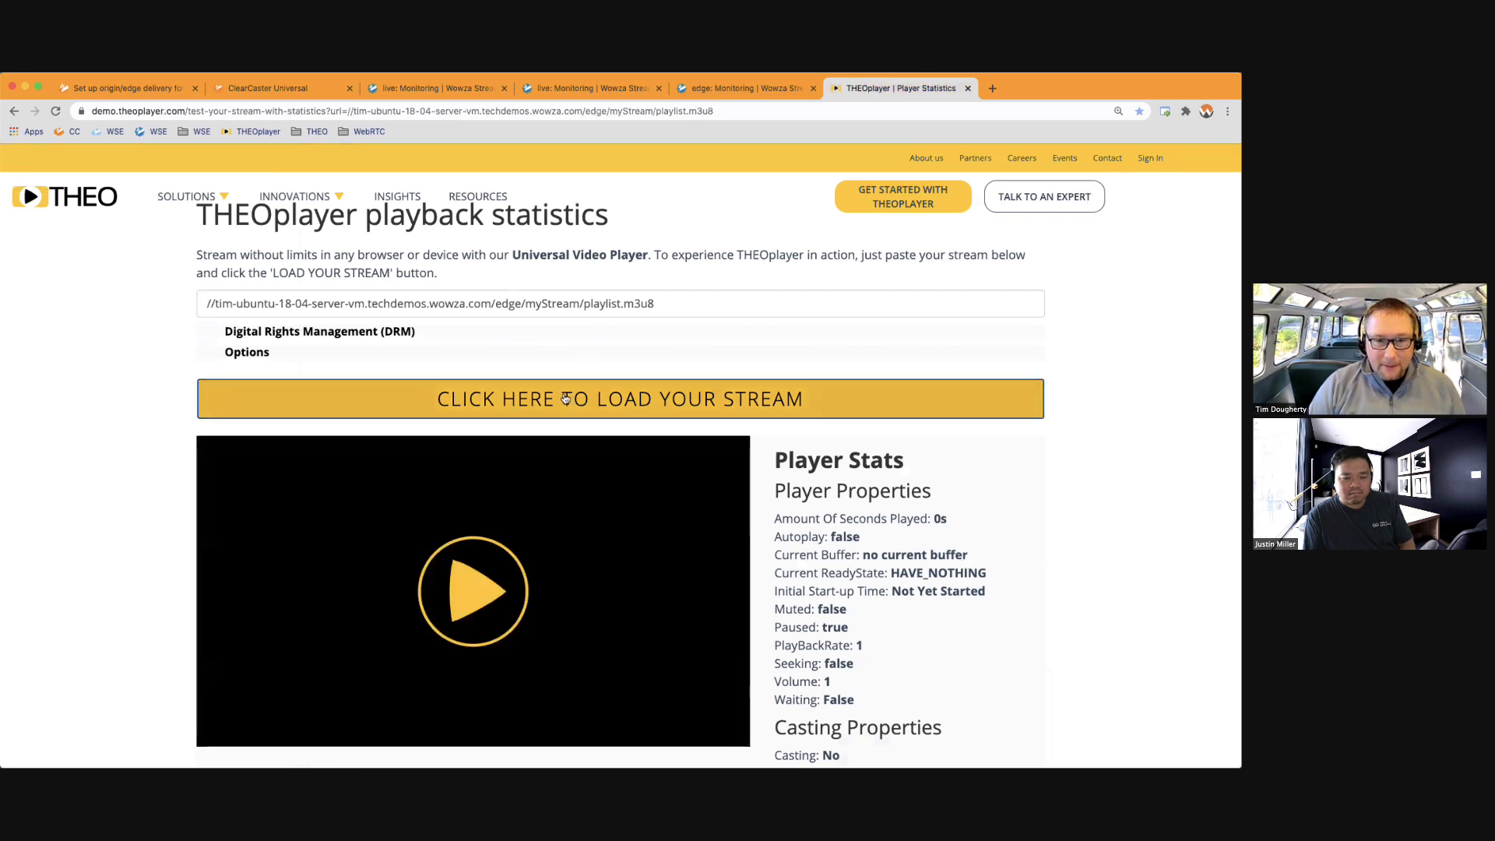
pyautogui.click(474, 585)
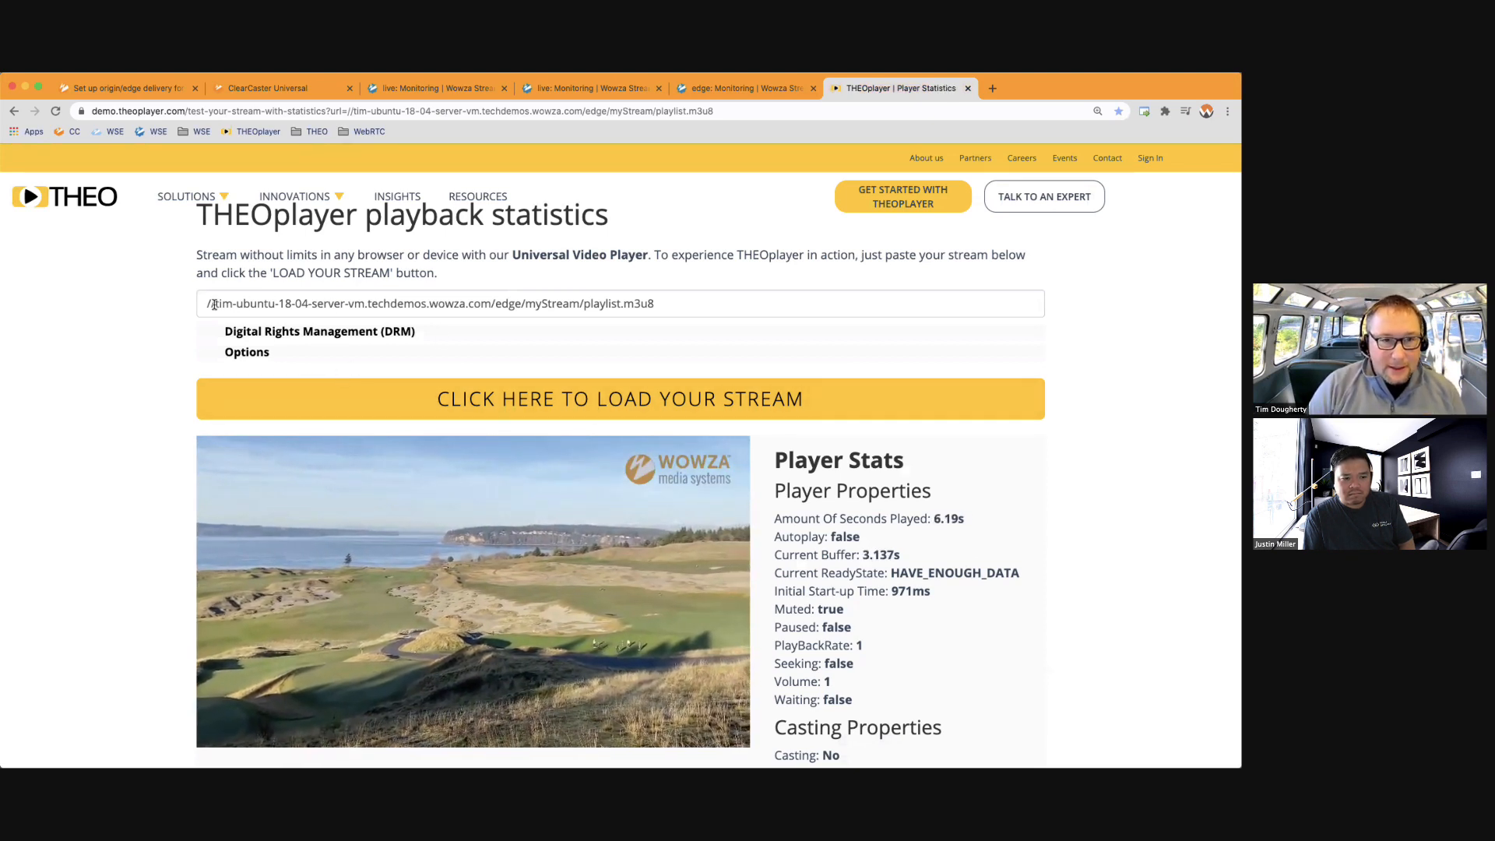
# Examine the parts of the playback URL: the edge server's host, the edge application, the myStream name and playlist.m3u8.
pyautogui.moveTo(217, 306); pyautogui.dragTo(487, 306)
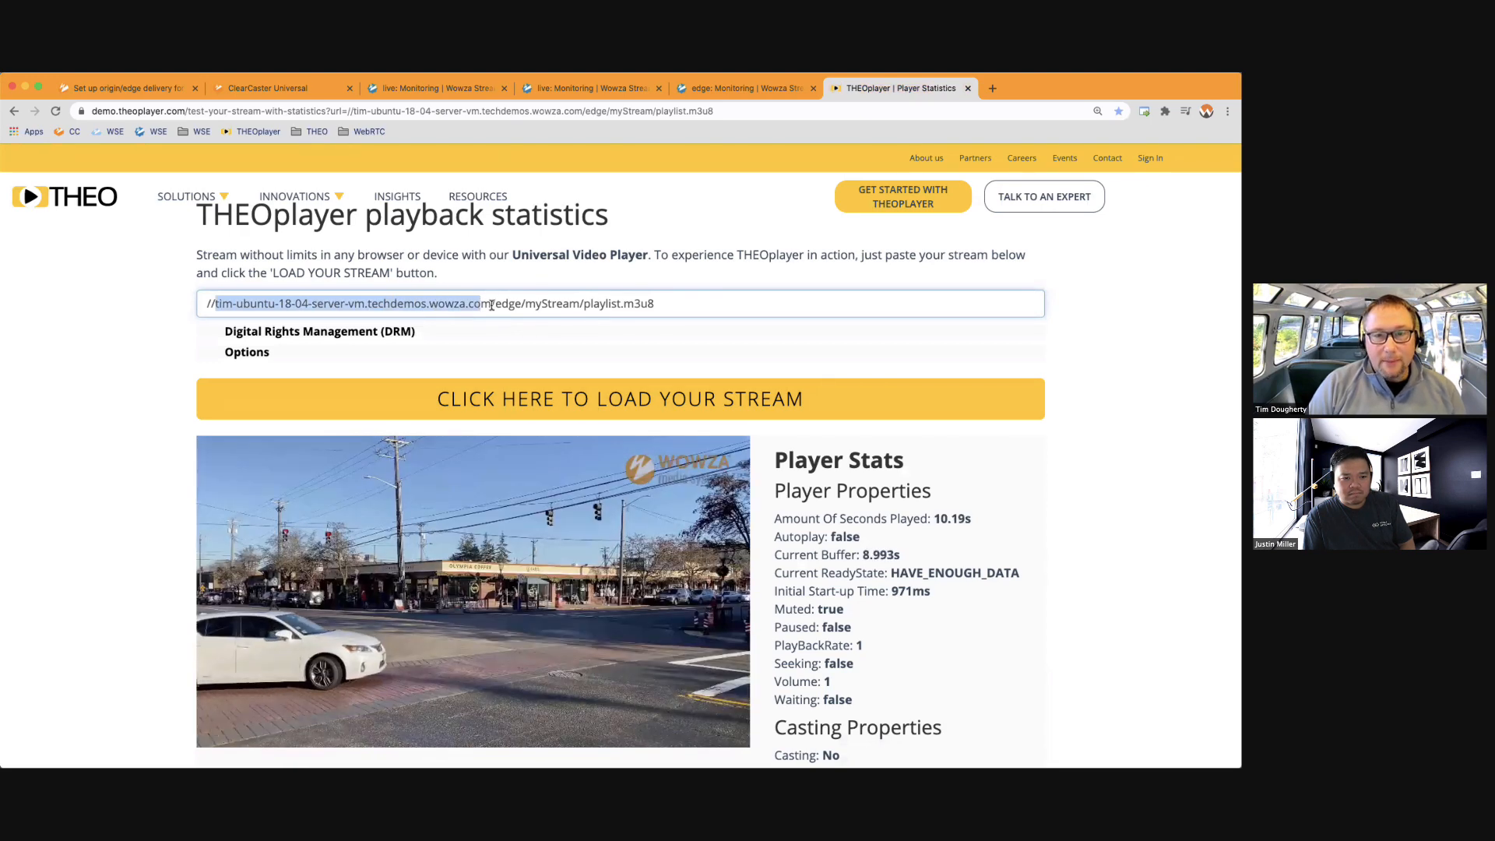
pyautogui.click(492, 304)
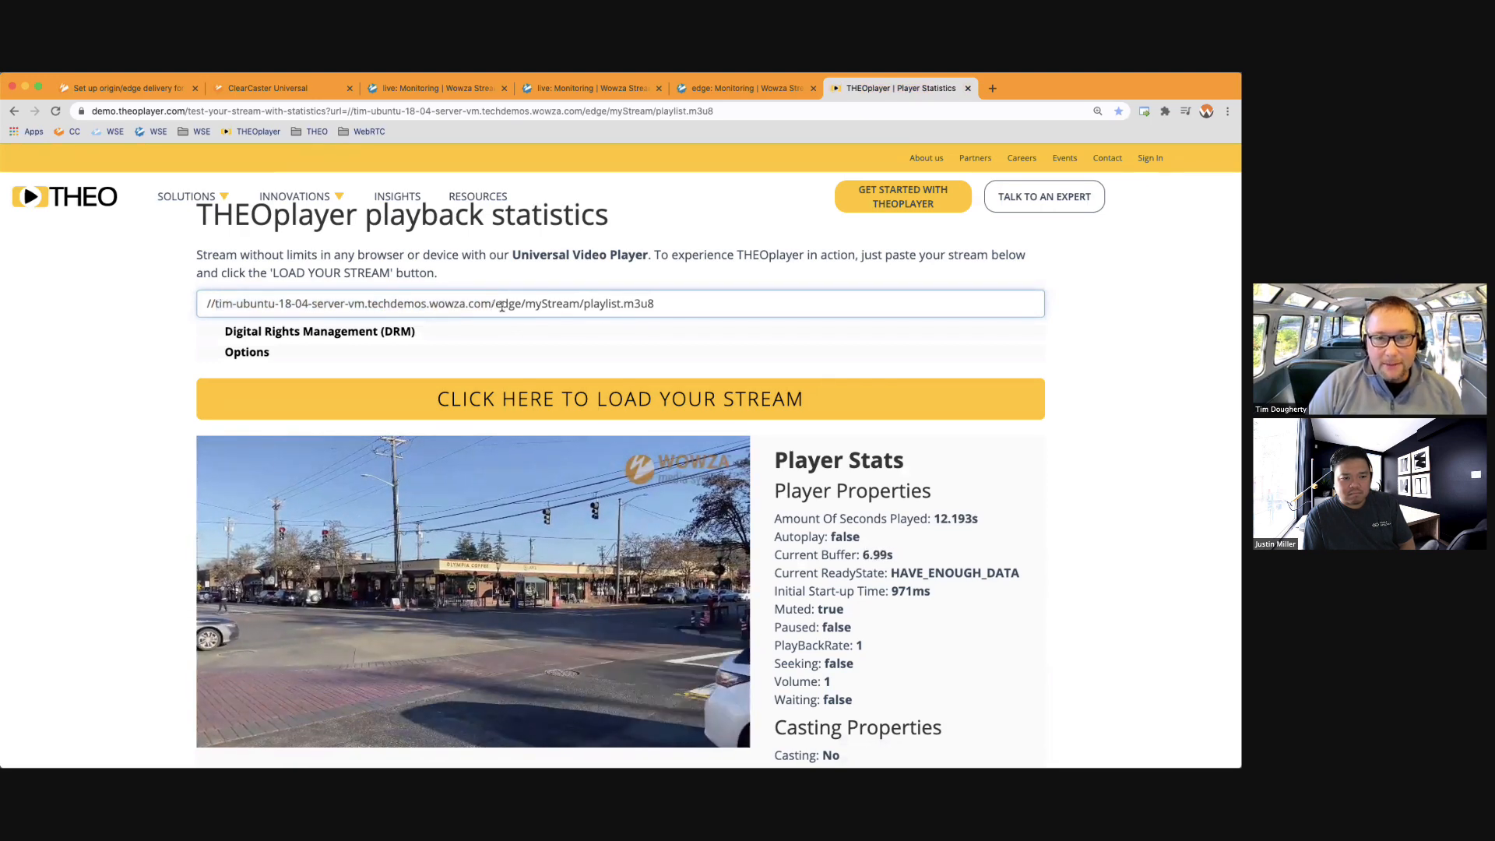
pyautogui.doubleClick(506, 304)
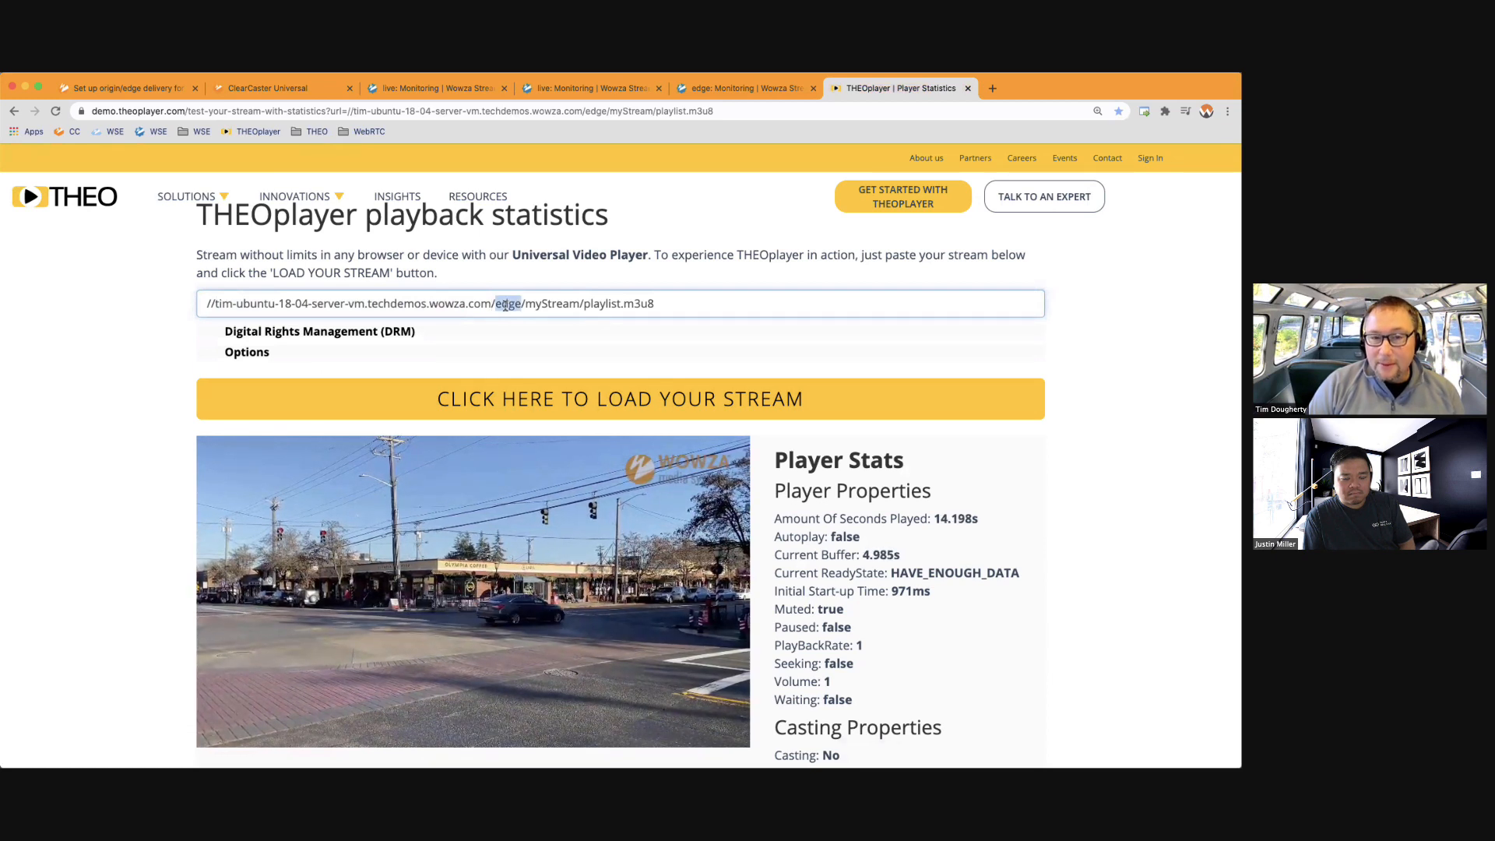
pyautogui.doubleClick(548, 304)
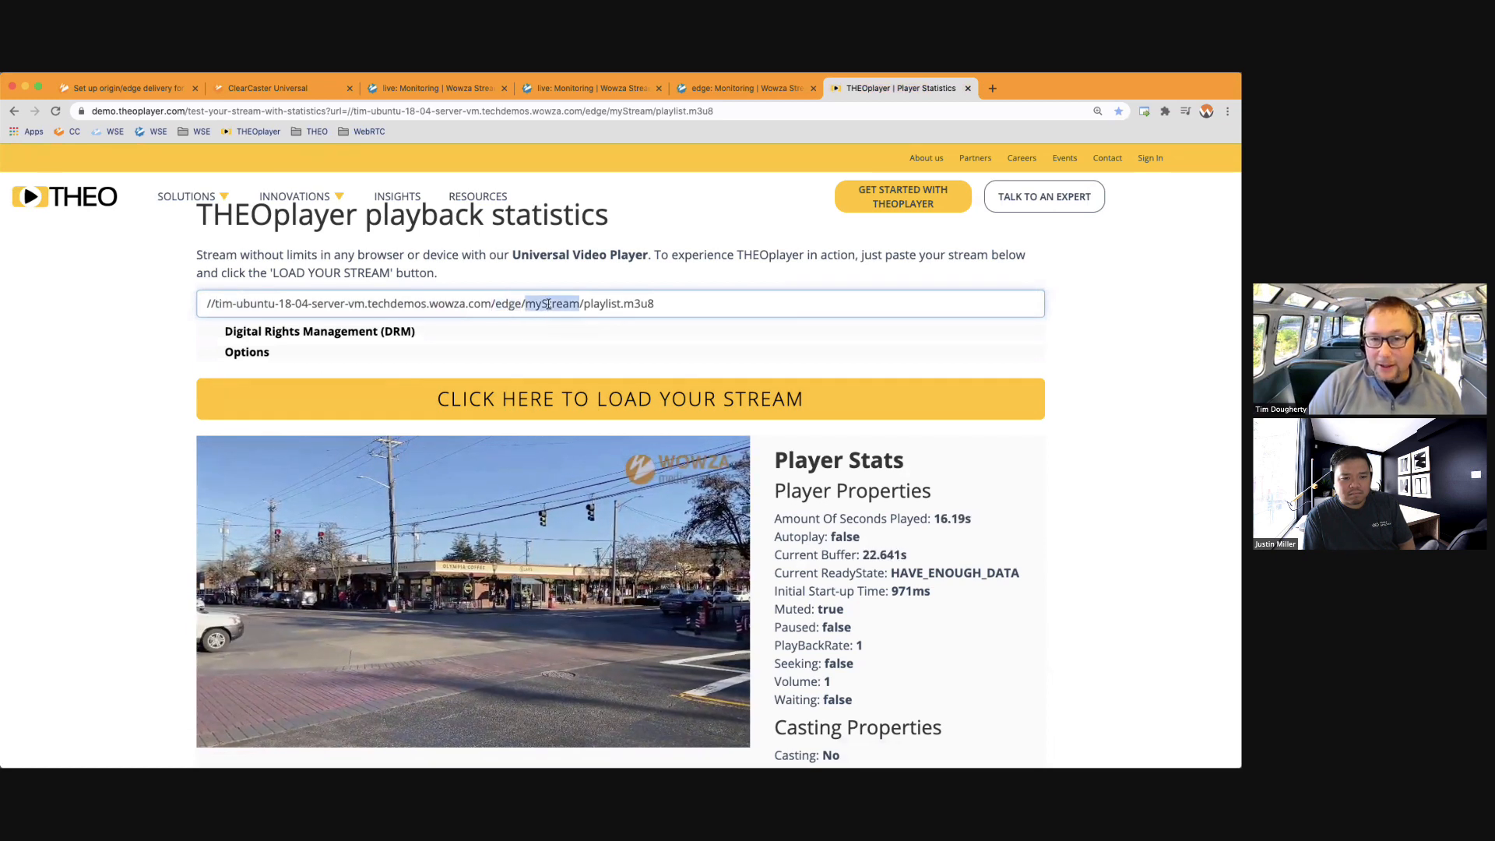
pyautogui.moveTo(657, 304); pyautogui.dragTo(590, 304)
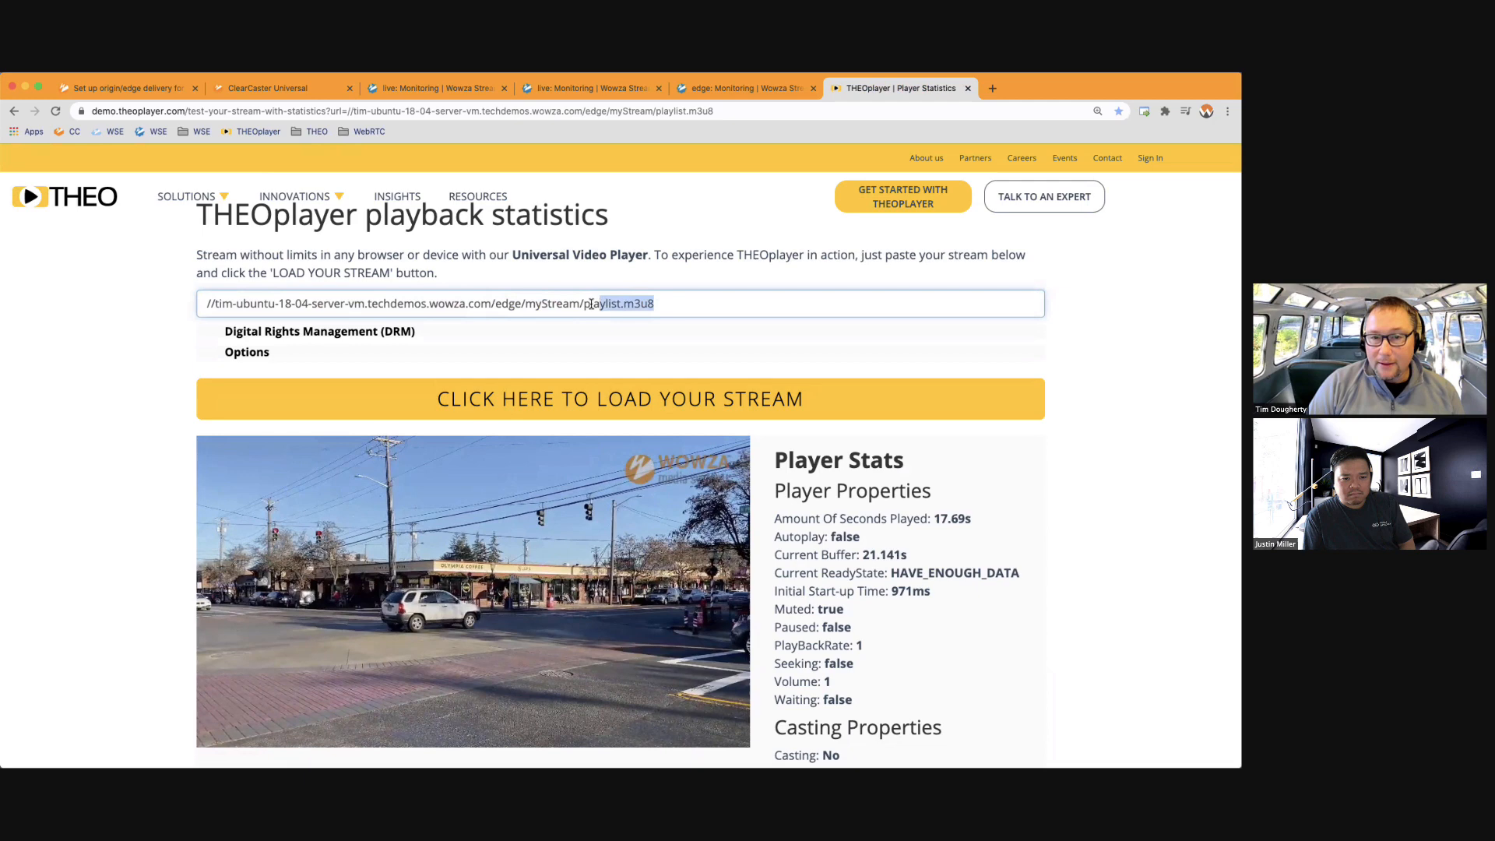
pyautogui.click(547, 303)
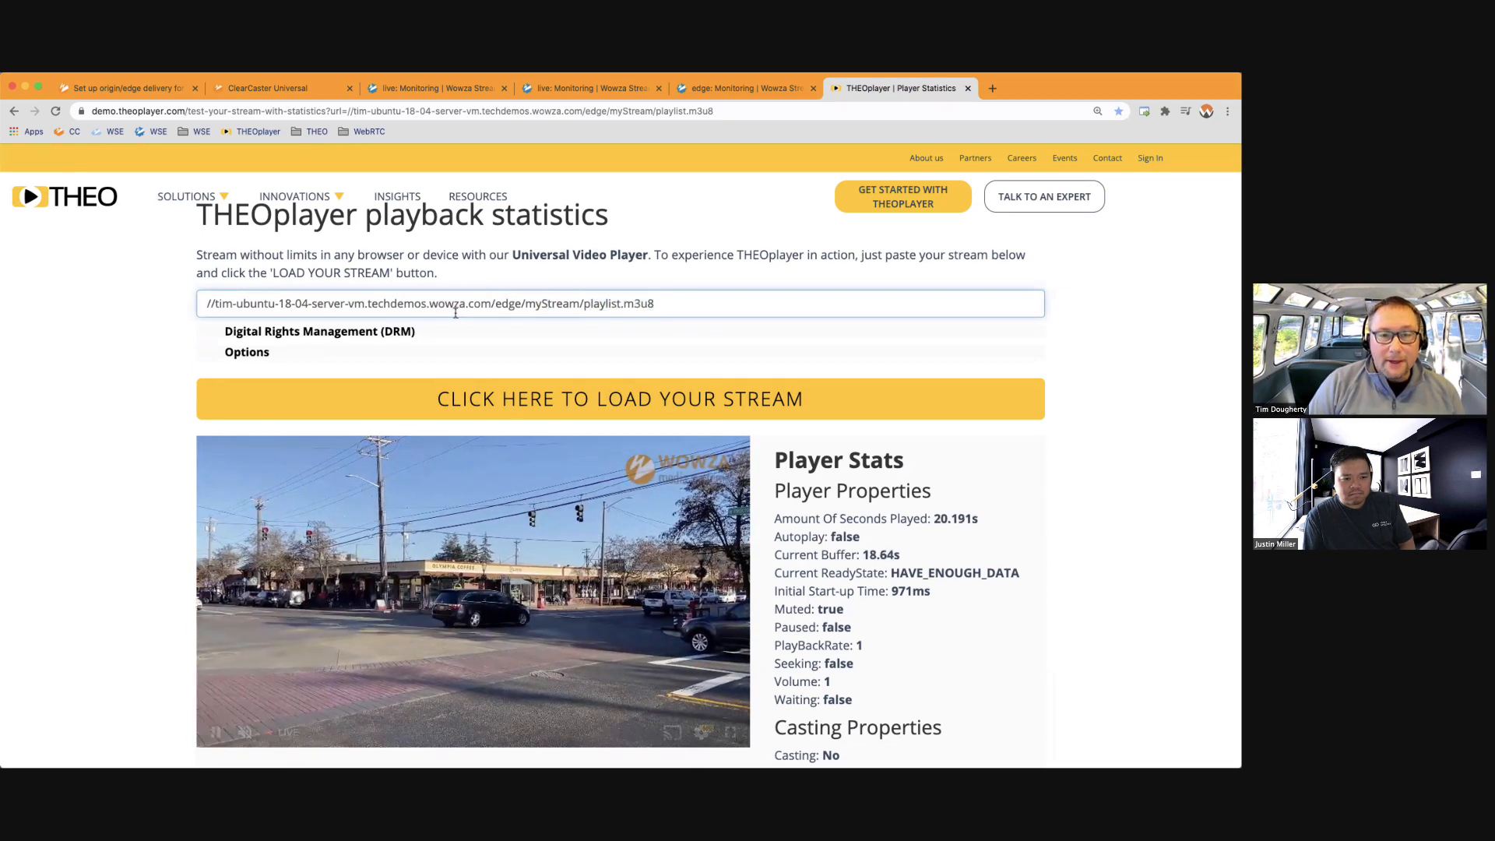
pyautogui.doubleClick(513, 304)
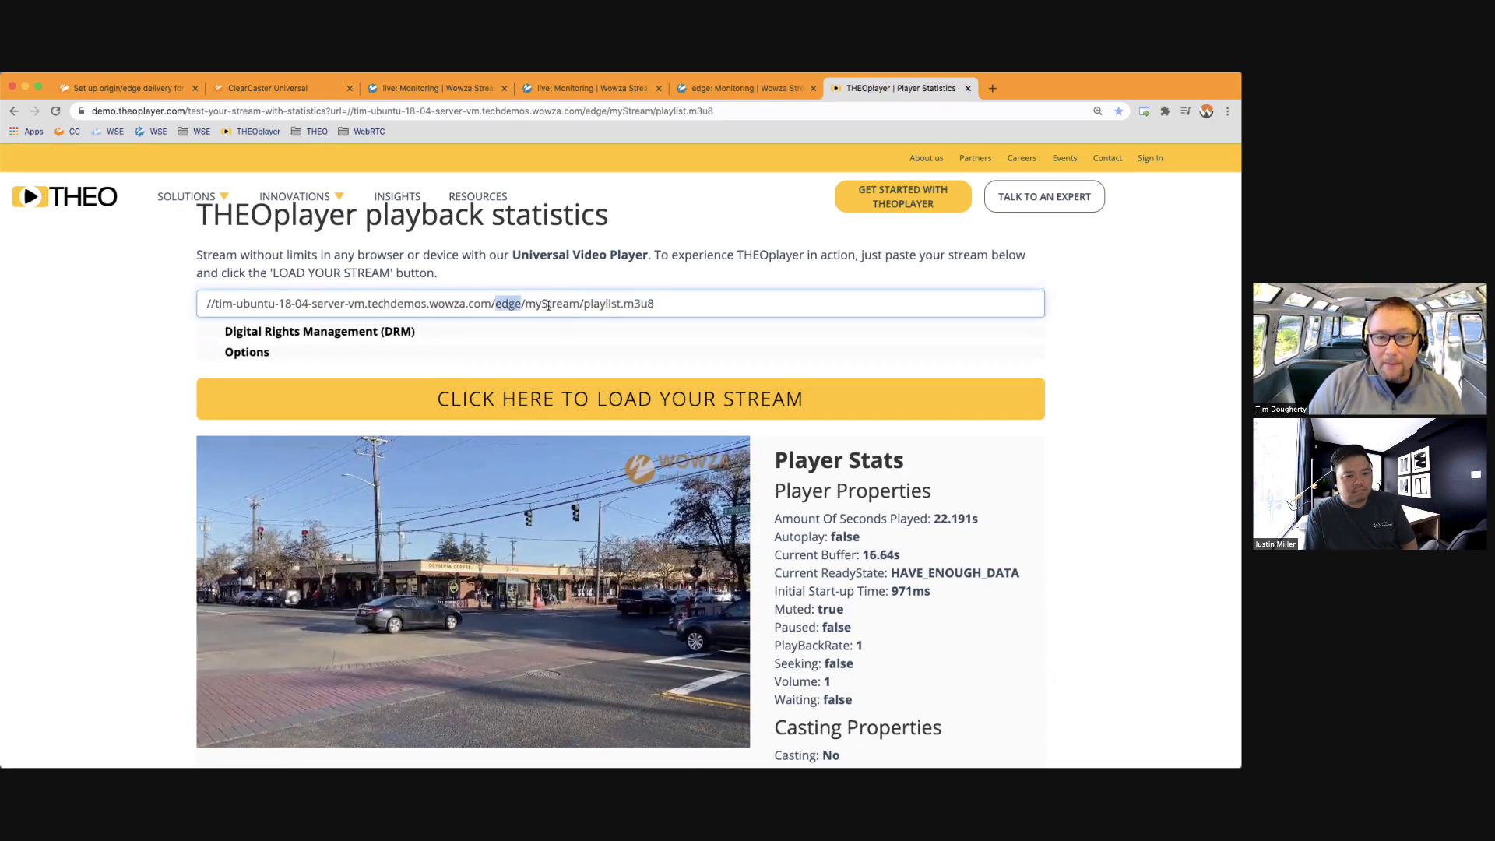
# With the stream playing, check the connections per protocol for the edge application and for the live application on both origin servers.
pyautogui.click(742, 90)
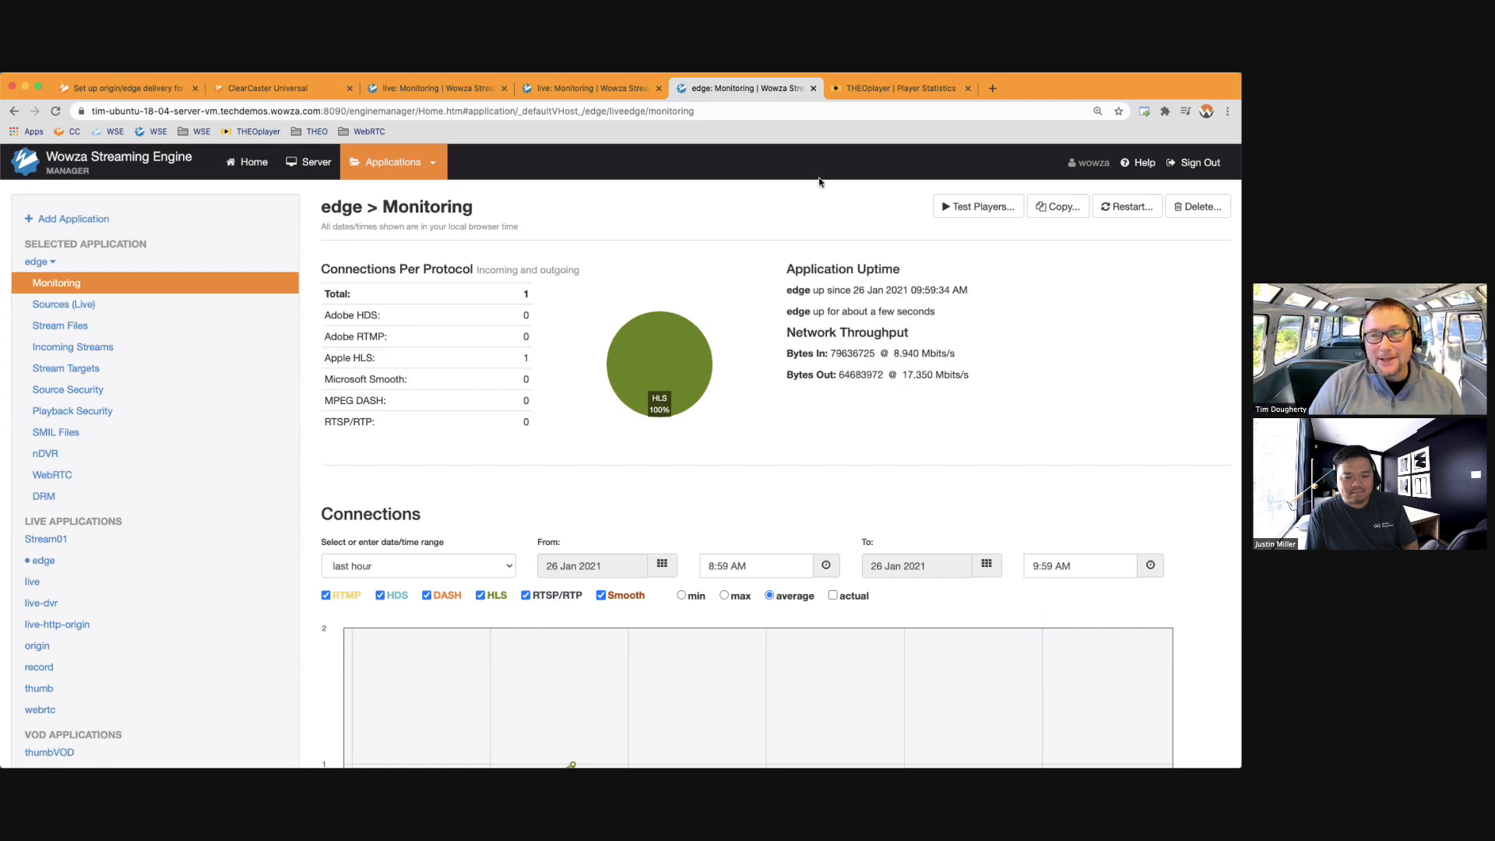
pyautogui.click(857, 88)
pyautogui.hotkey('ctrl', 'shift', 'Tab')
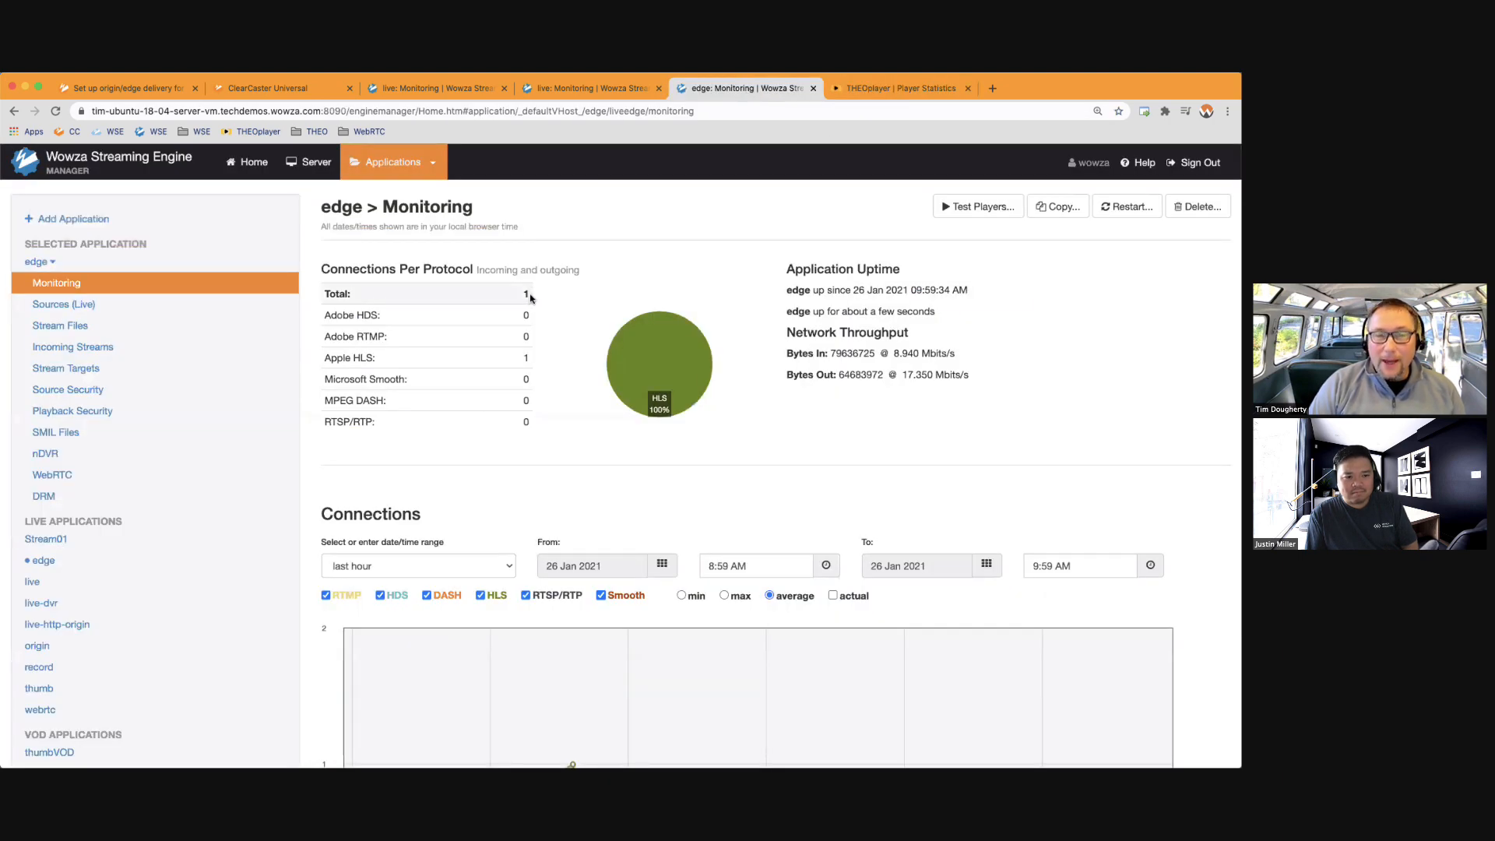
pyautogui.click(440, 90)
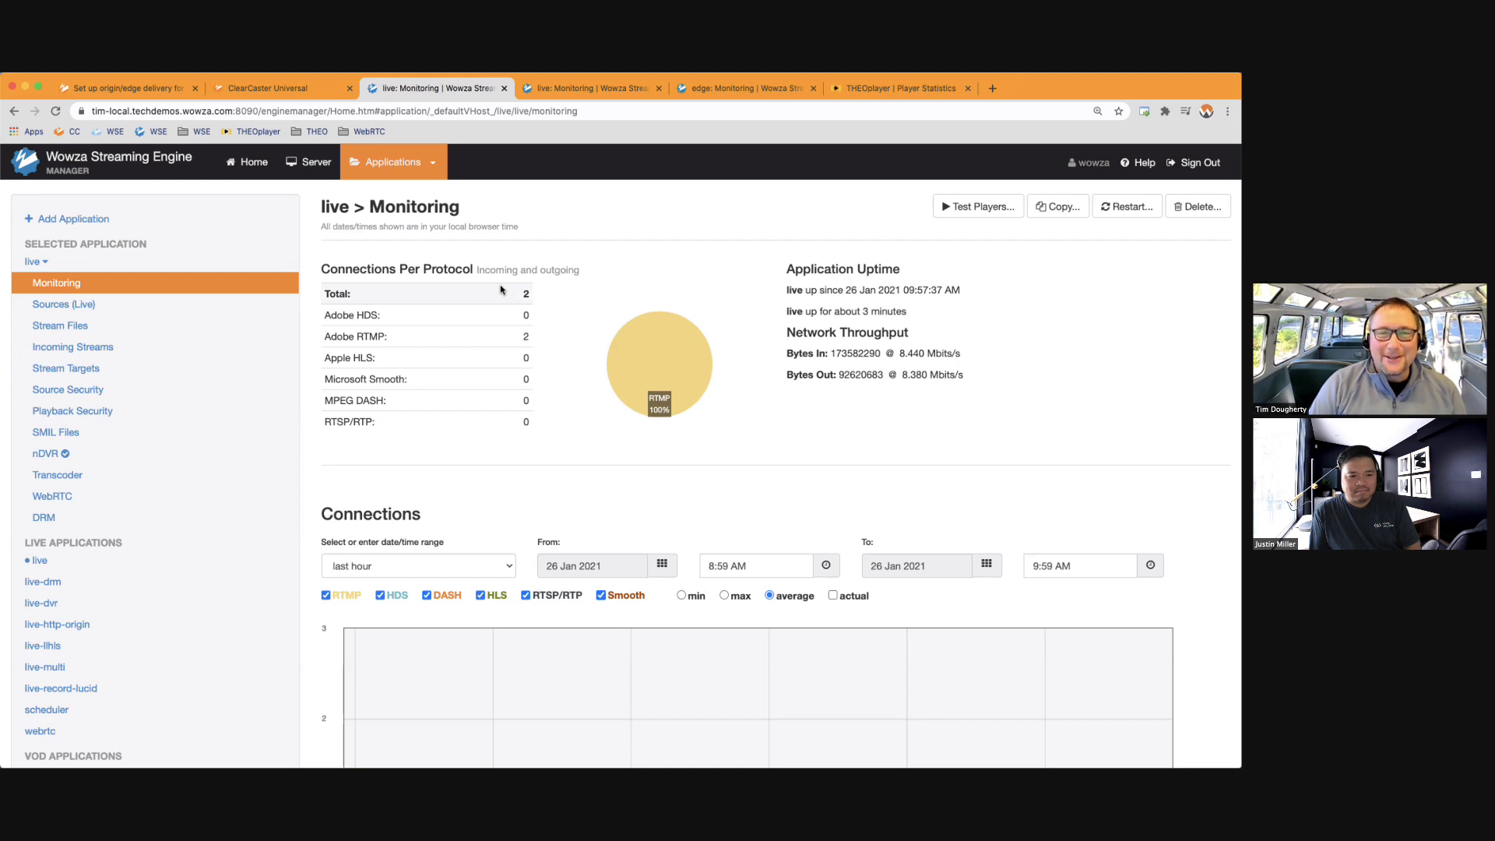
pyautogui.click(591, 88)
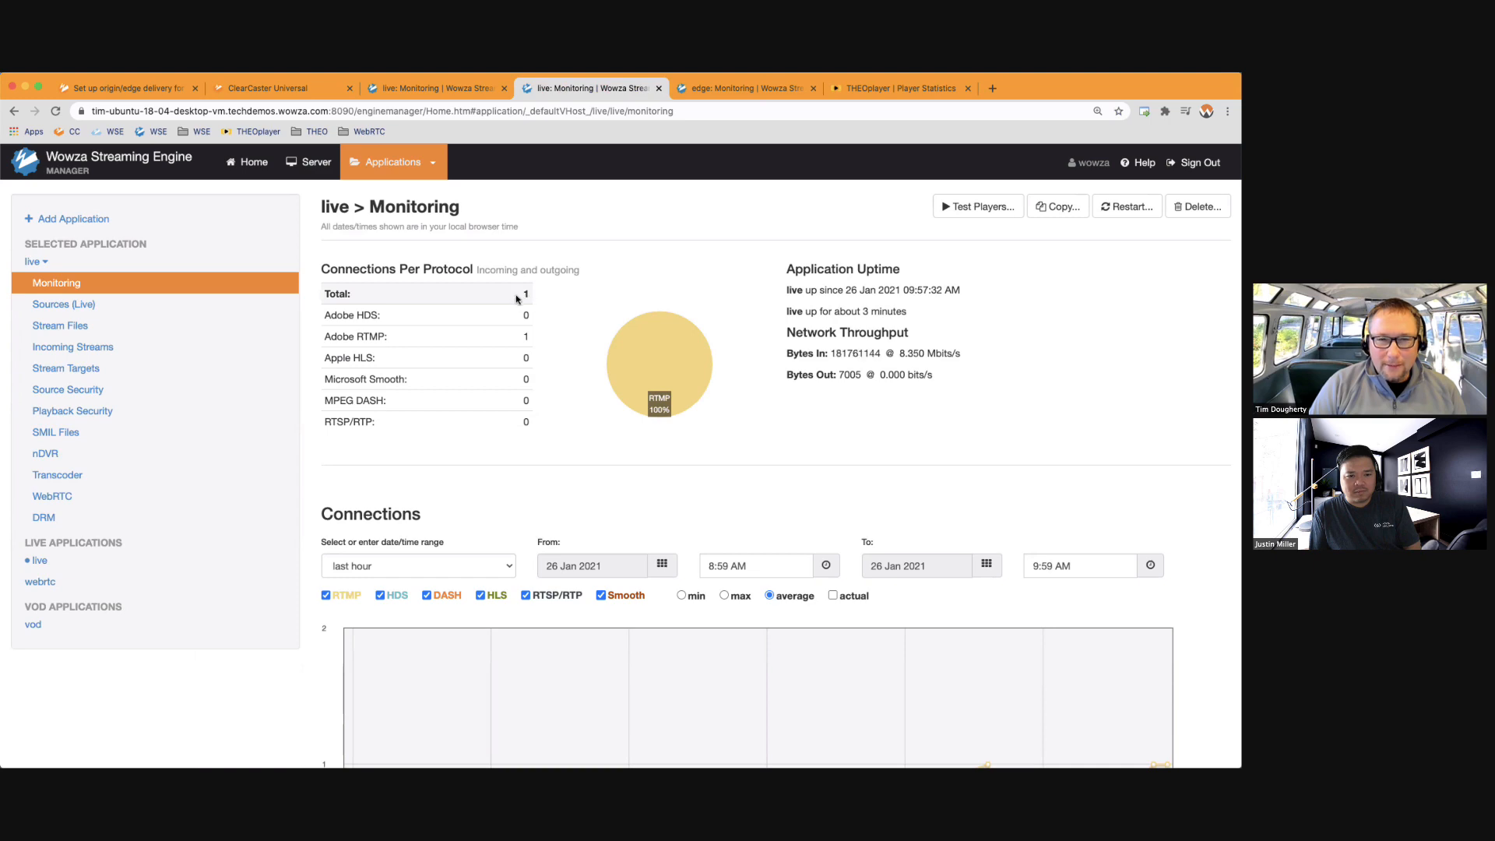
# Return to the THEOplayer statistics page and watch the edge stream's video alongside the player stats.
pyautogui.click(868, 90)
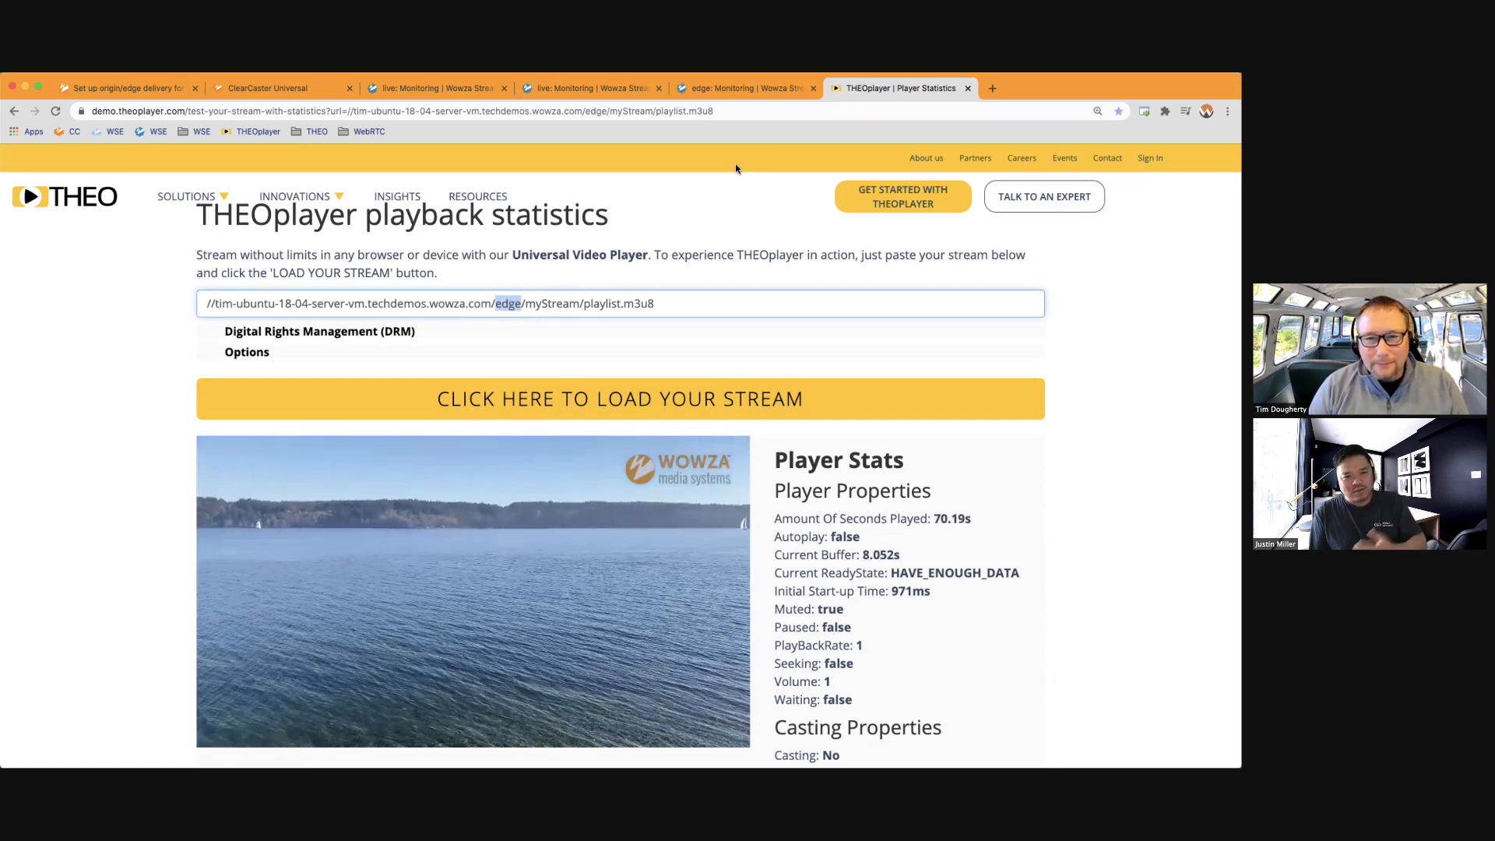
pyautogui.scroll(-1, 725, 206)
pyautogui.scroll(-2, 726, 207)
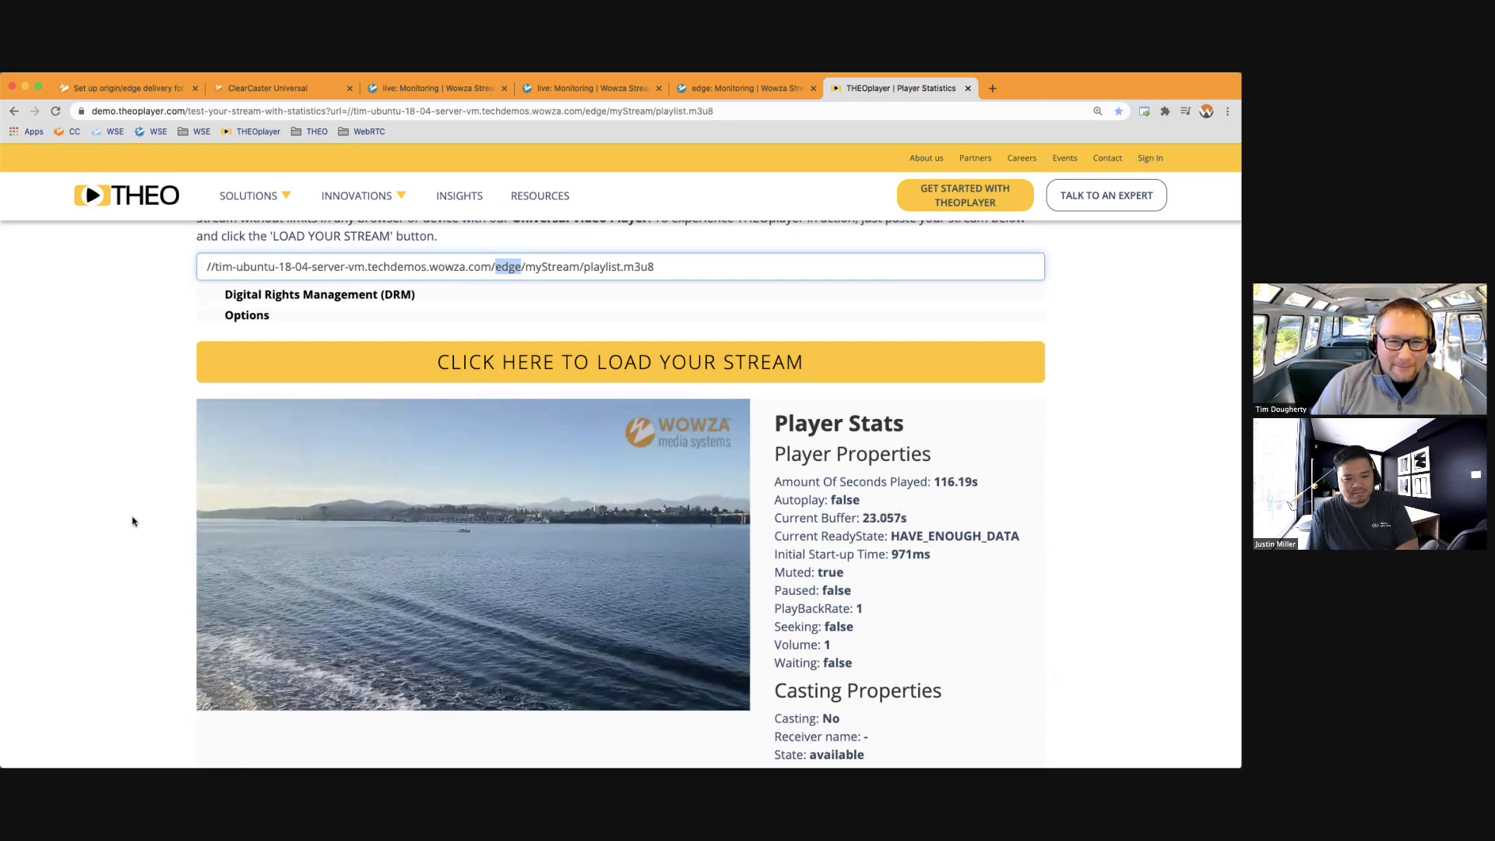
# Switch to ClearCaster and stop the 1080p30 @8 Mbps broadcast that sends myStream to rtmp://10.0.1.9:1935/live.
pyautogui.click(278, 90)
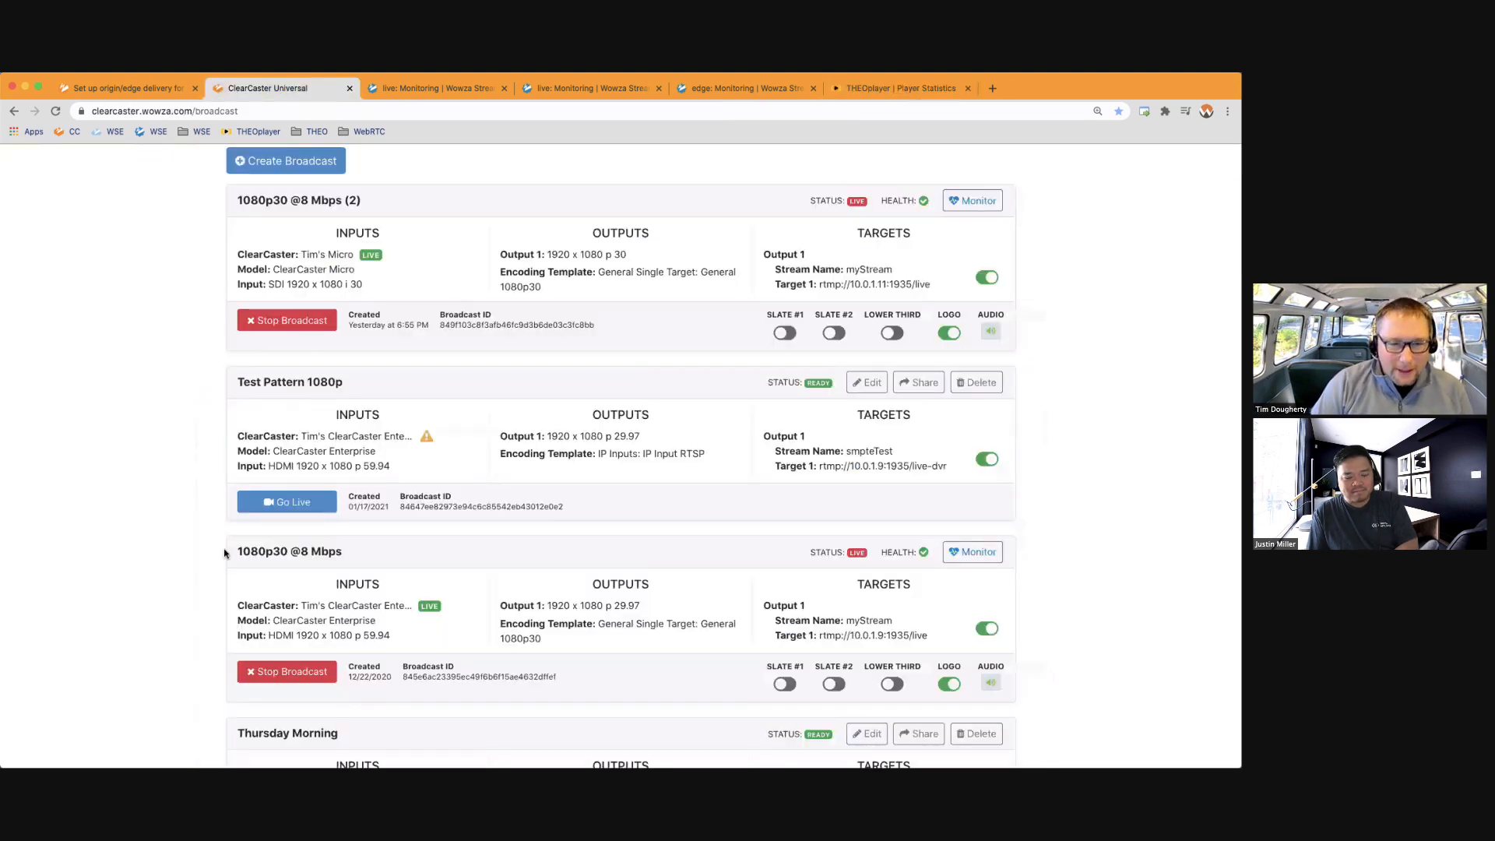
pyautogui.moveTo(885, 635); pyautogui.dragTo(850, 635)
pyautogui.click(862, 637)
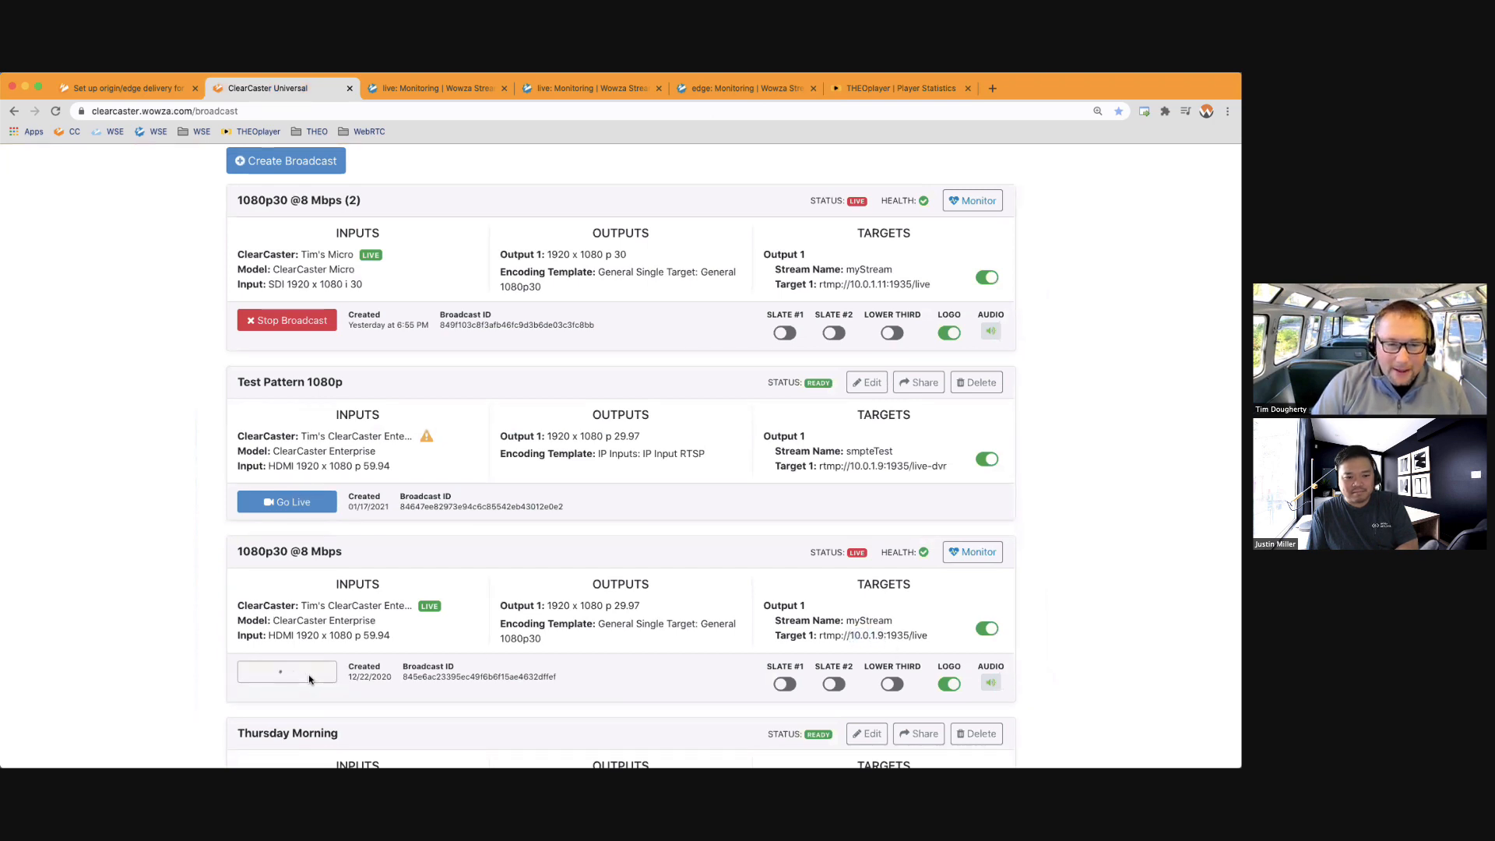
# Check the edge stream's playback in THEOplayer with that broadcast stopped, and return to the ClearCaster broadcast list.
pyautogui.click(899, 89)
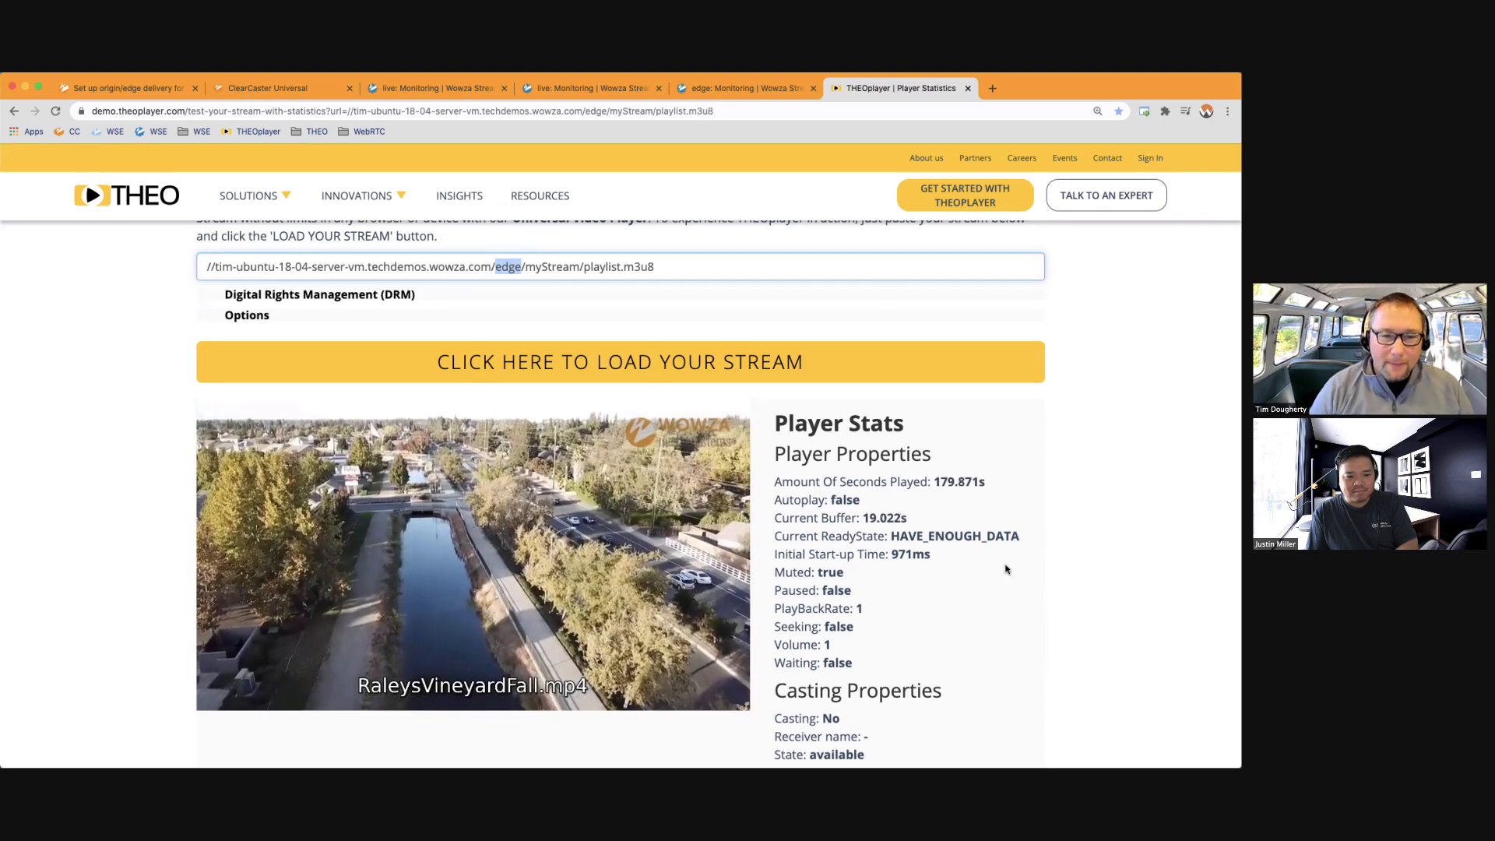
pyautogui.moveTo(622, 590)
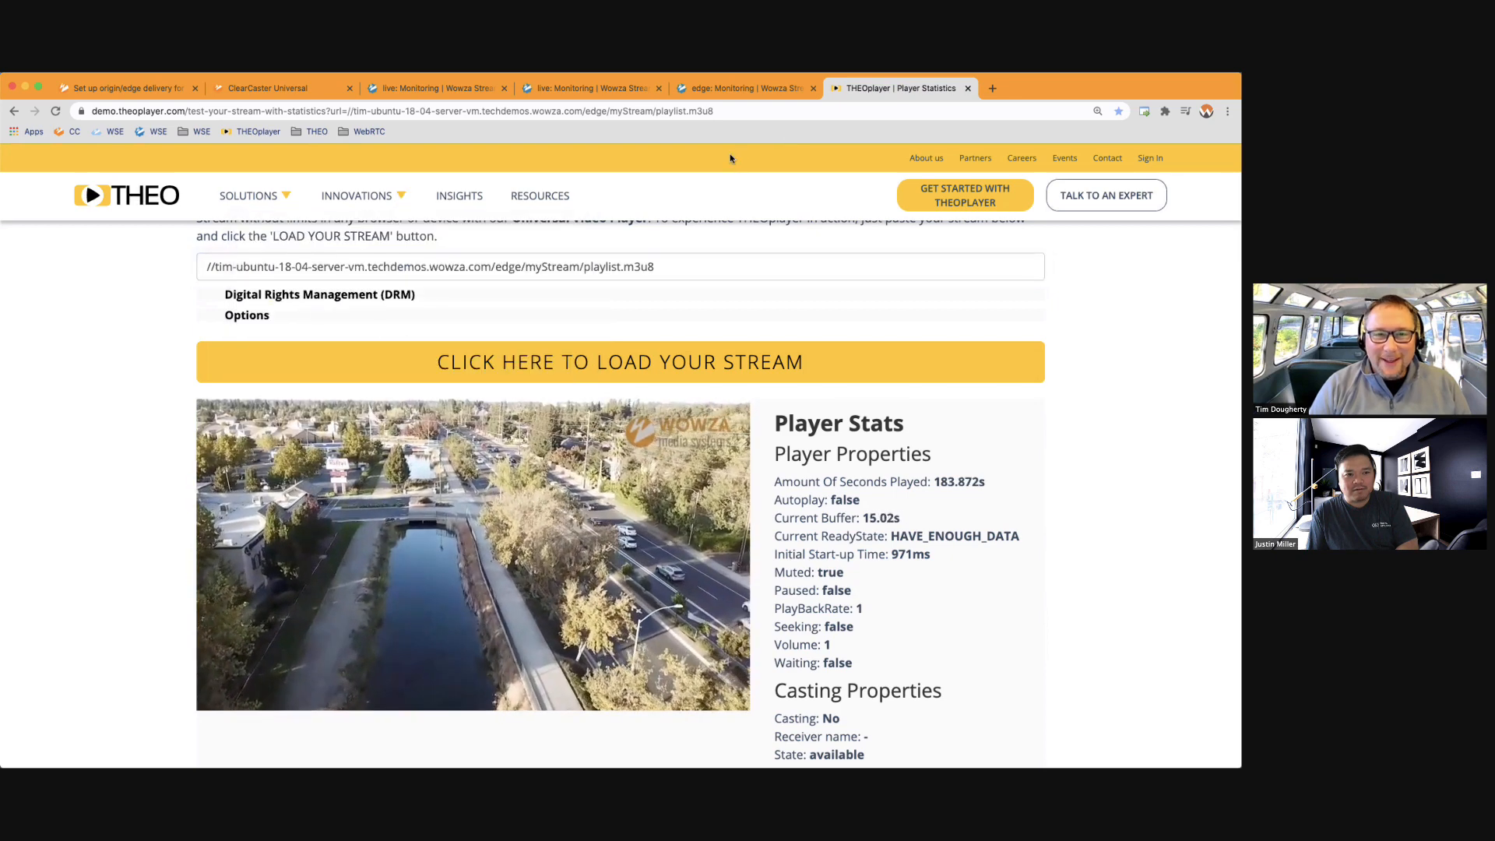
pyautogui.click(244, 87)
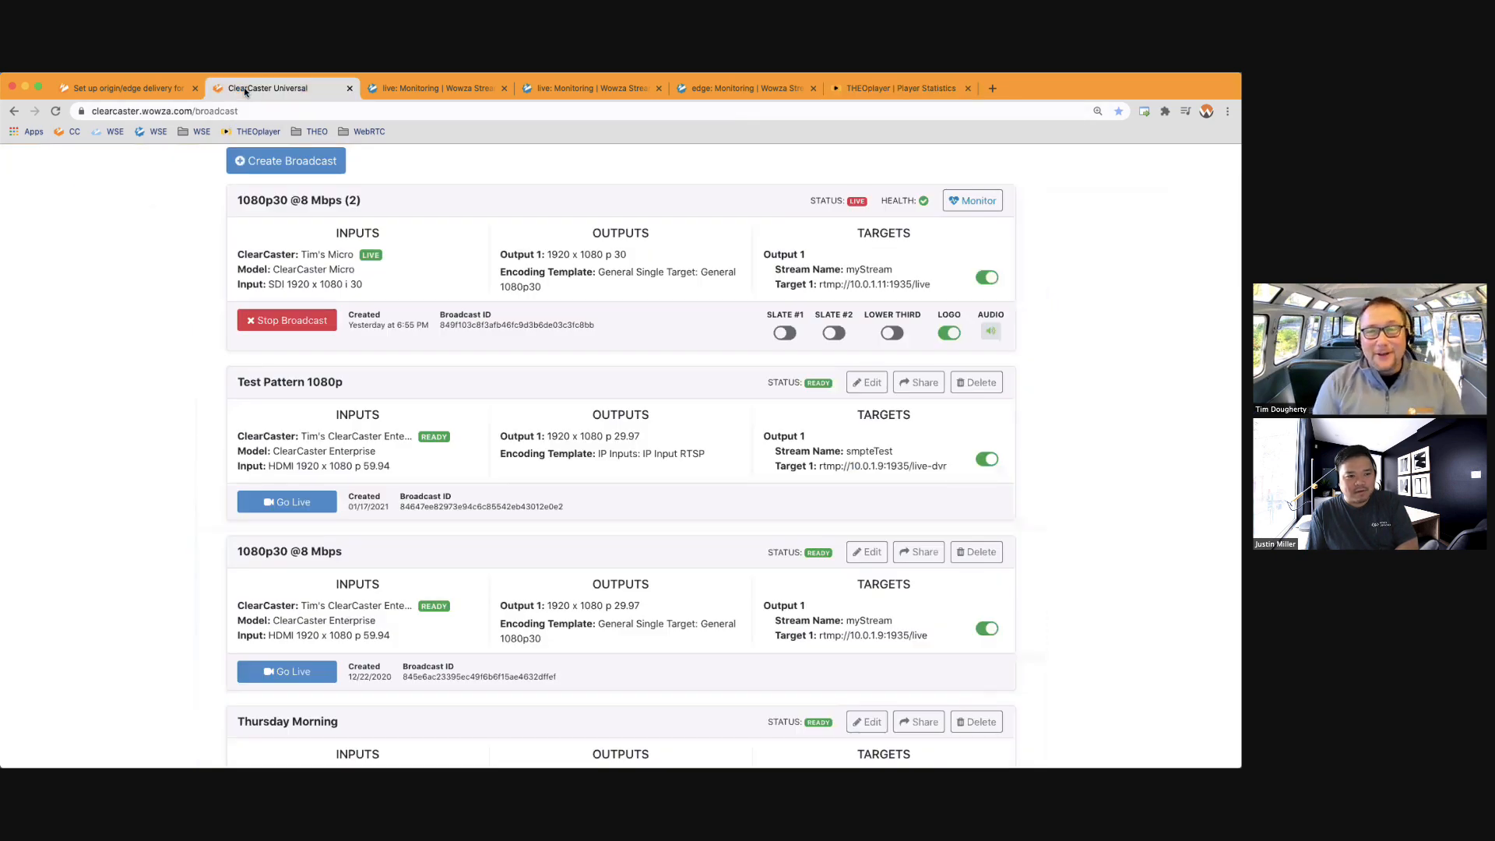